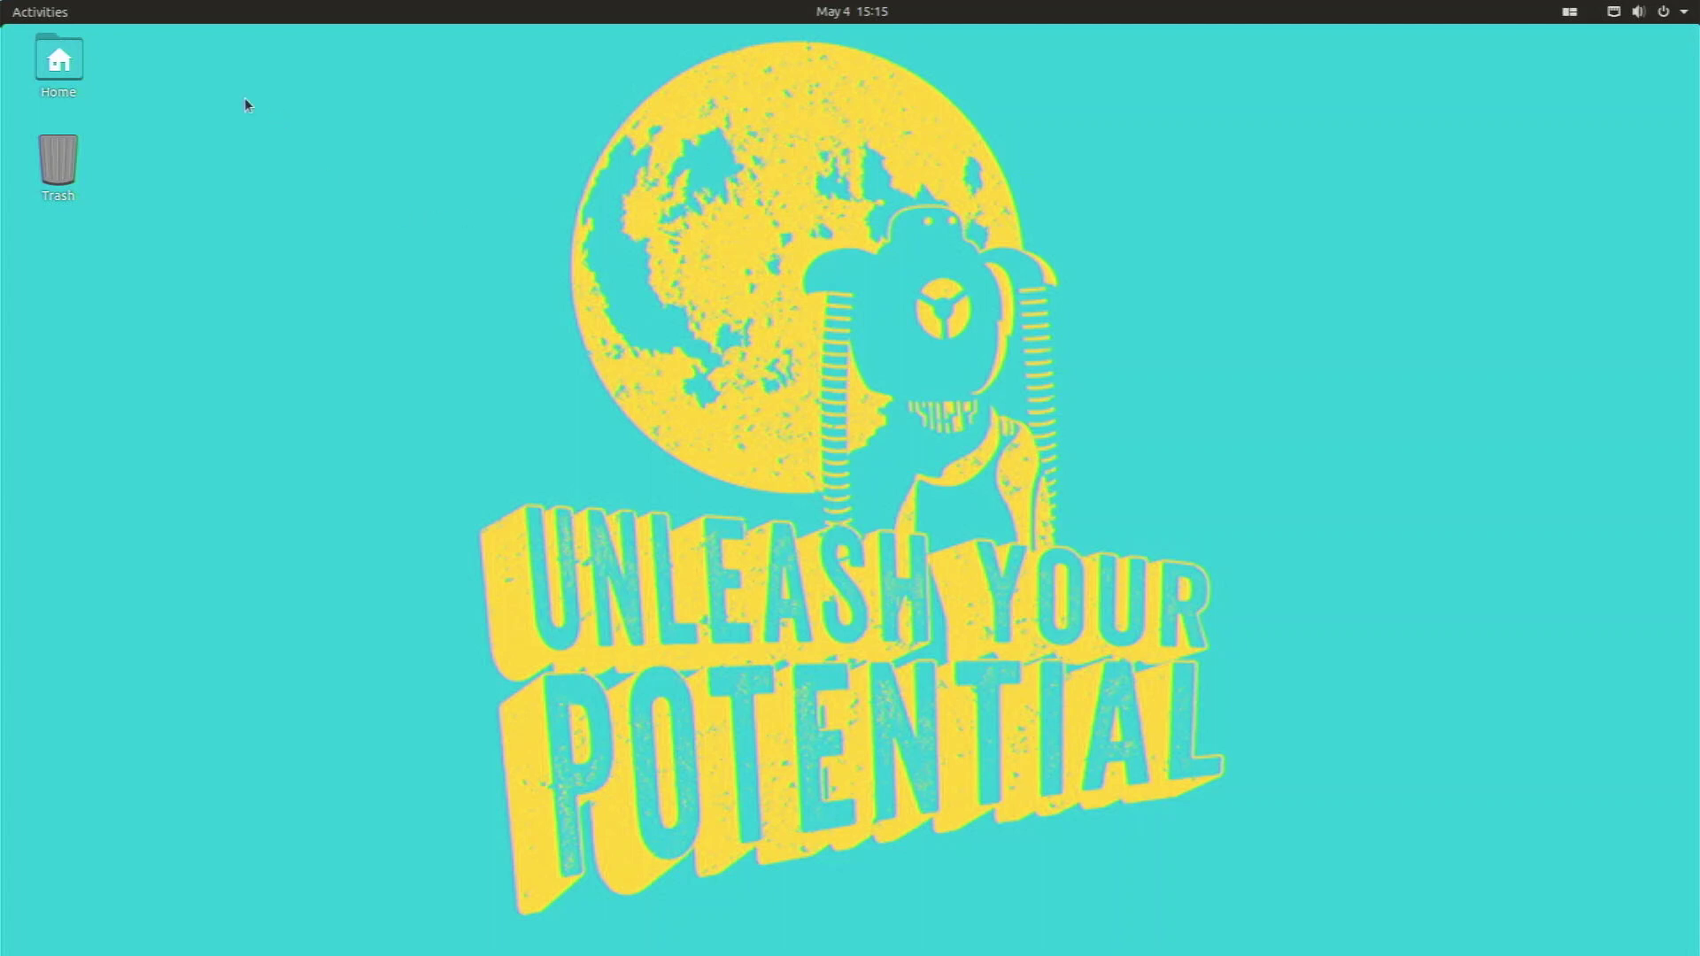
# - Launch Settings from an Activities search for 'sett', then close it
pyautogui.click(4, 7)
pyautogui.click(5, 7)
pyautogui.click(40, 12)
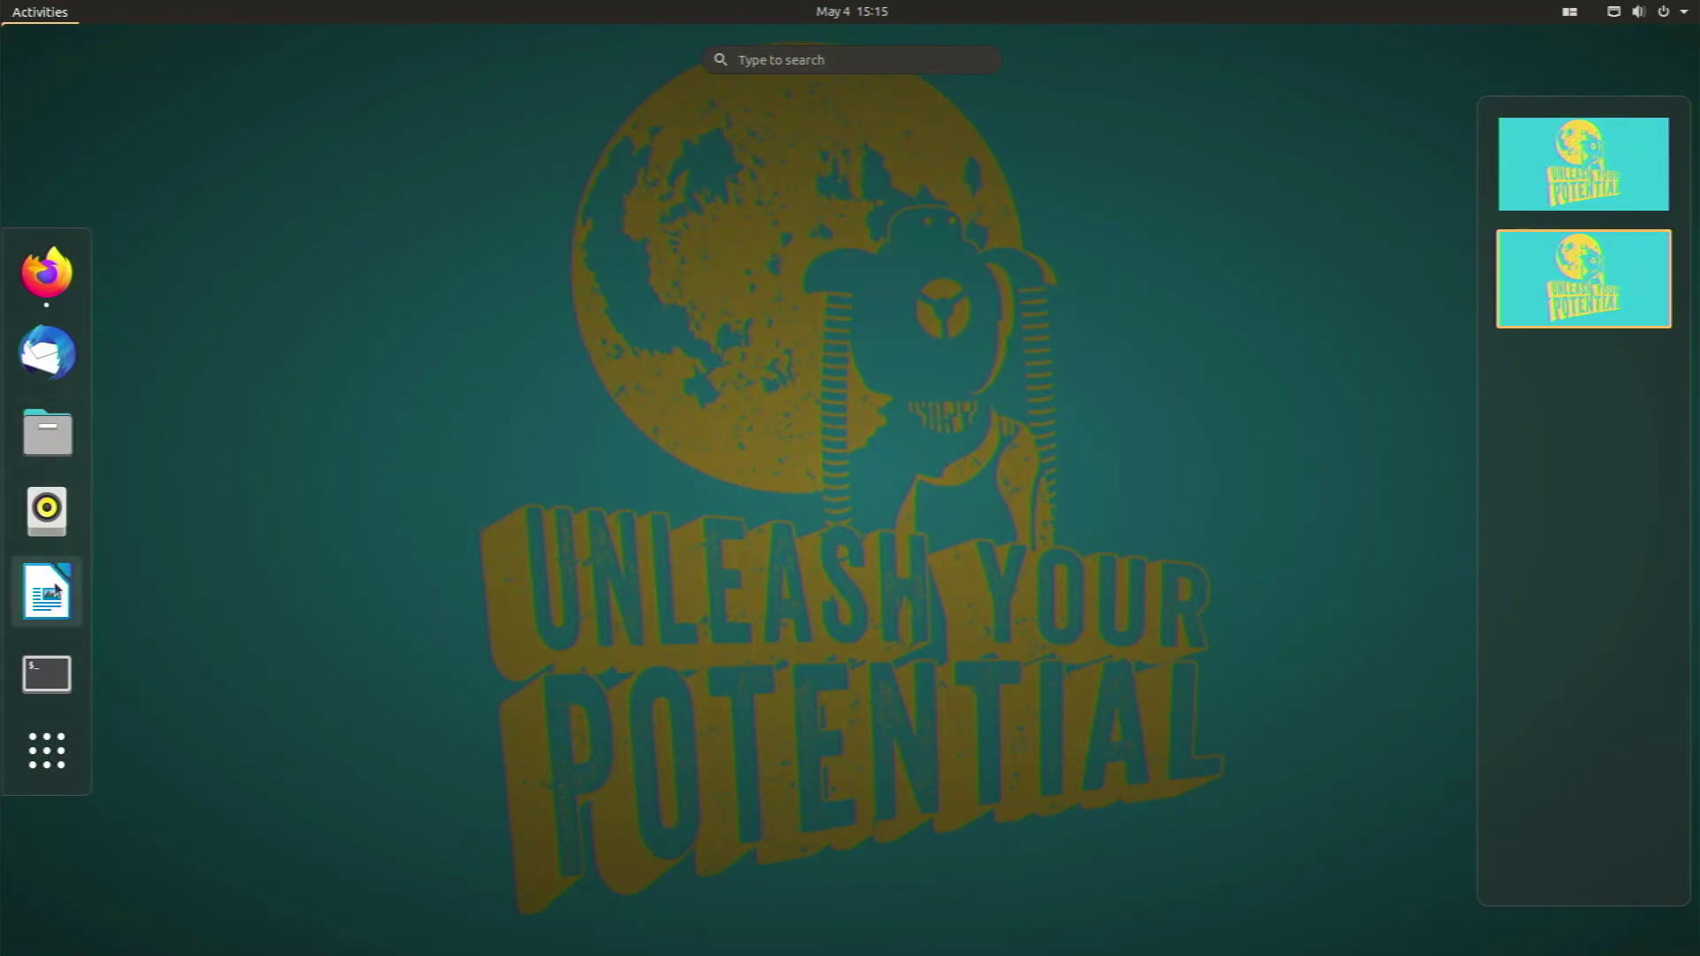
pyautogui.write('sett')
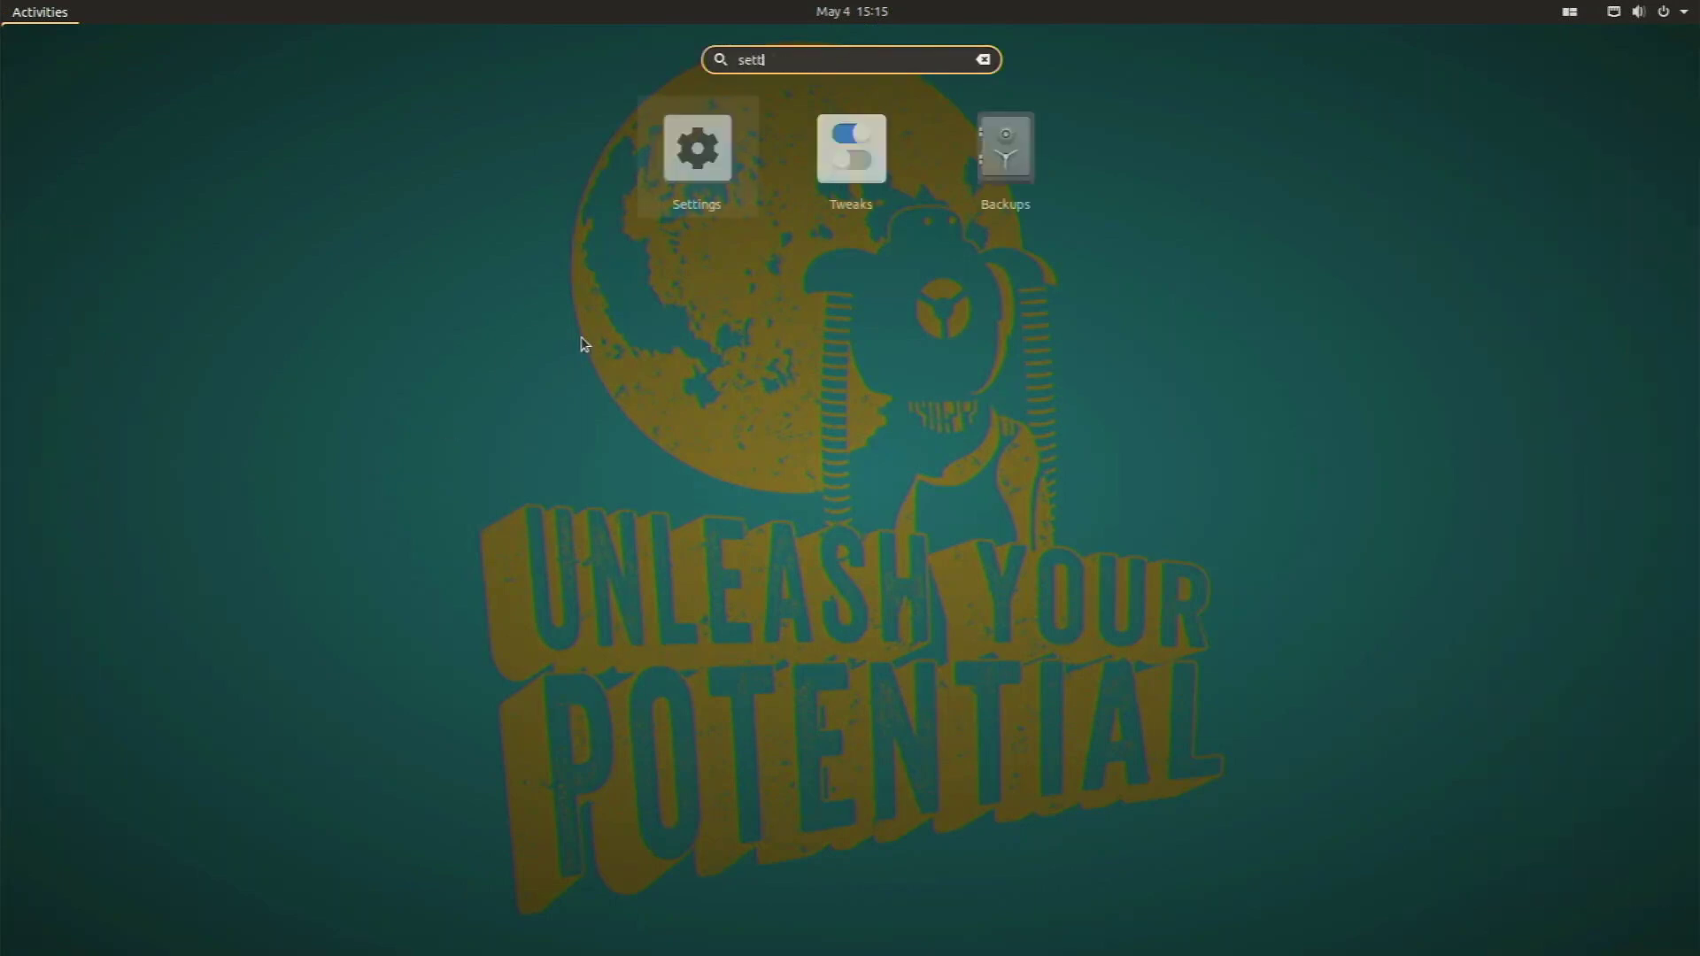
pyautogui.press('Return')
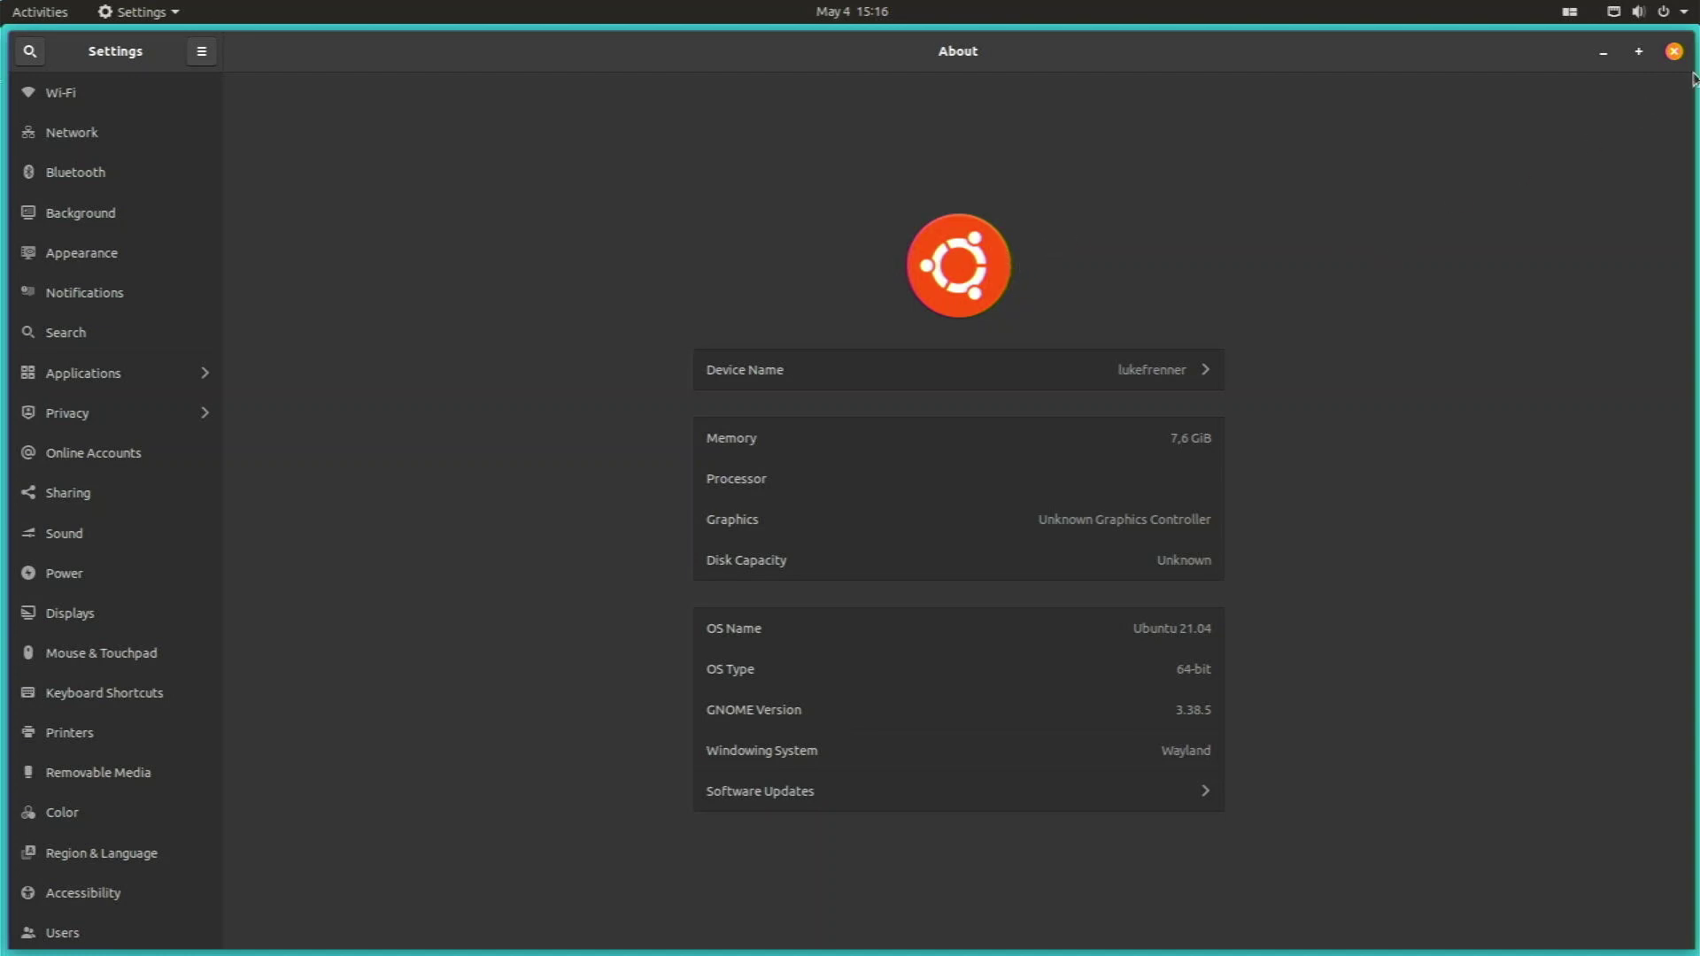
pyautogui.click(1673, 52)
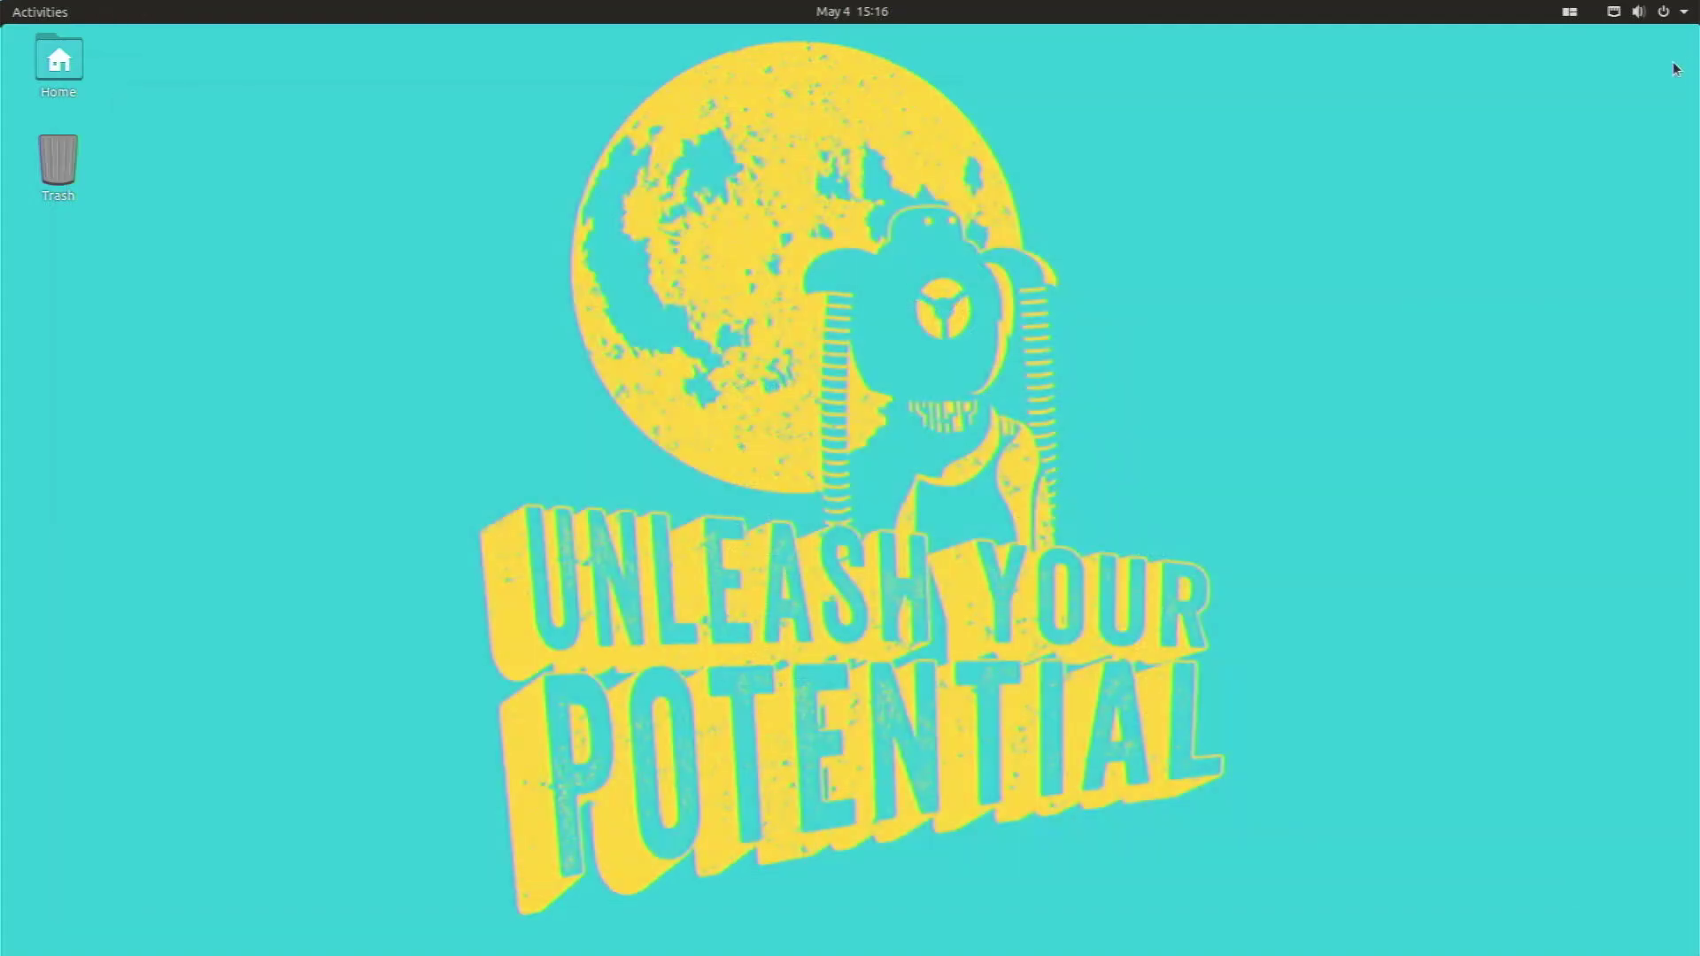
# - Browse the full grid of installed applications in the Activities overview
pyautogui.click(15, 9)
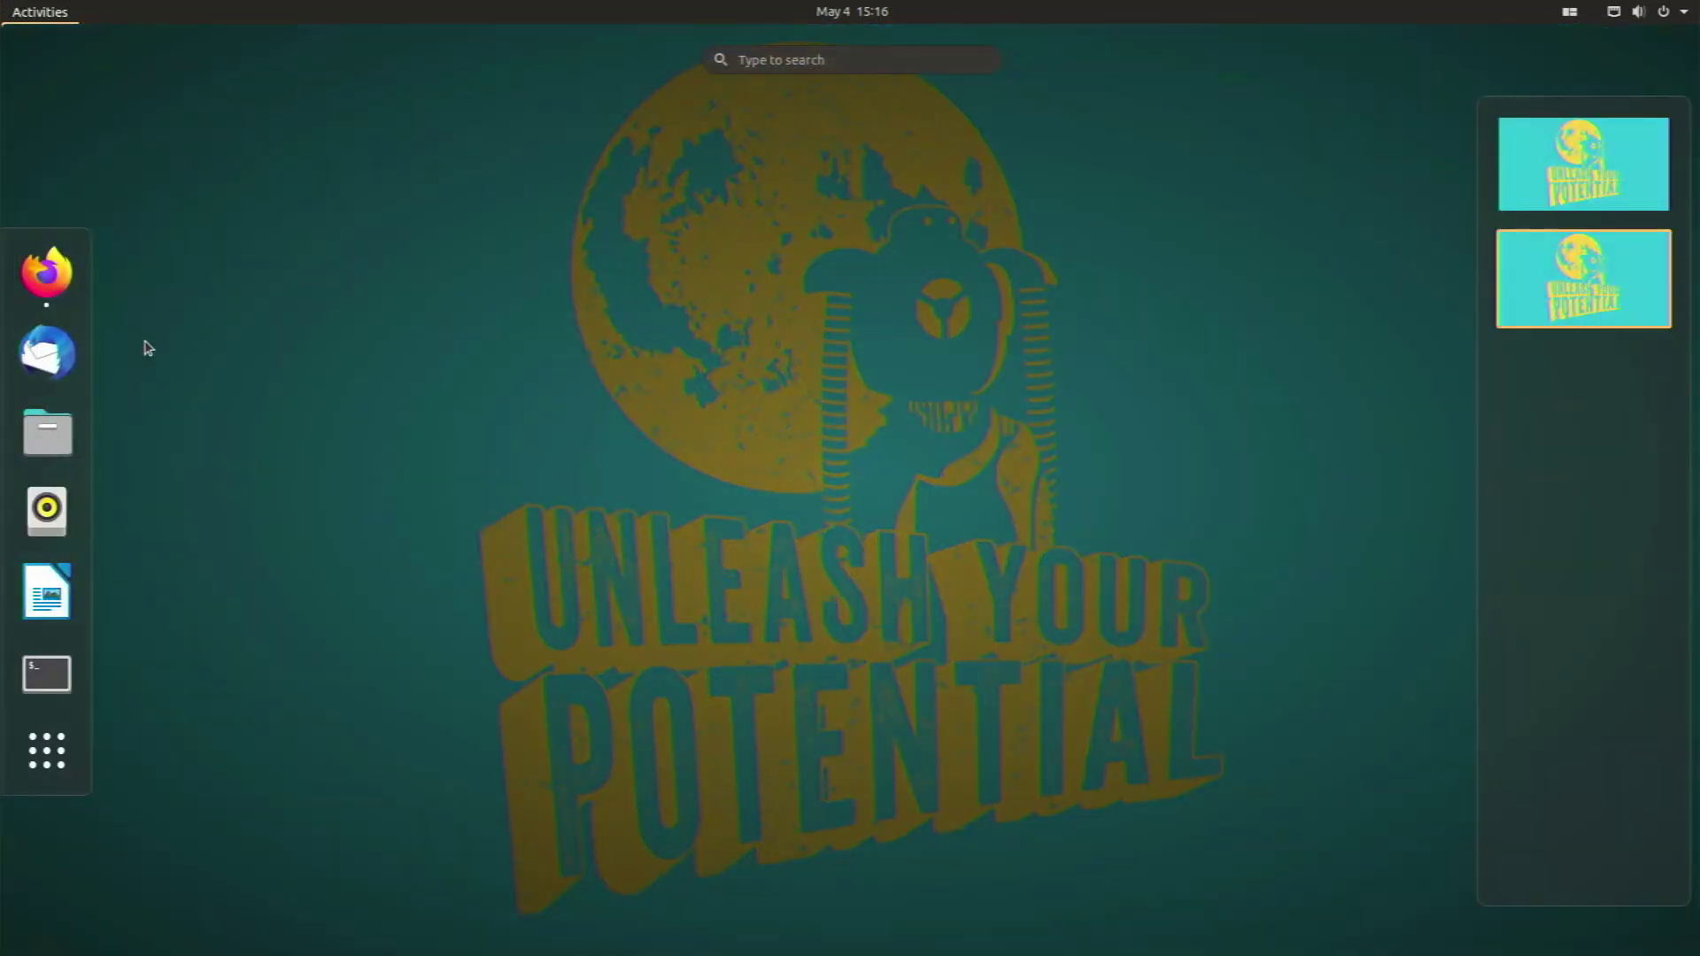
pyautogui.click(440, 510)
pyautogui.press('super')
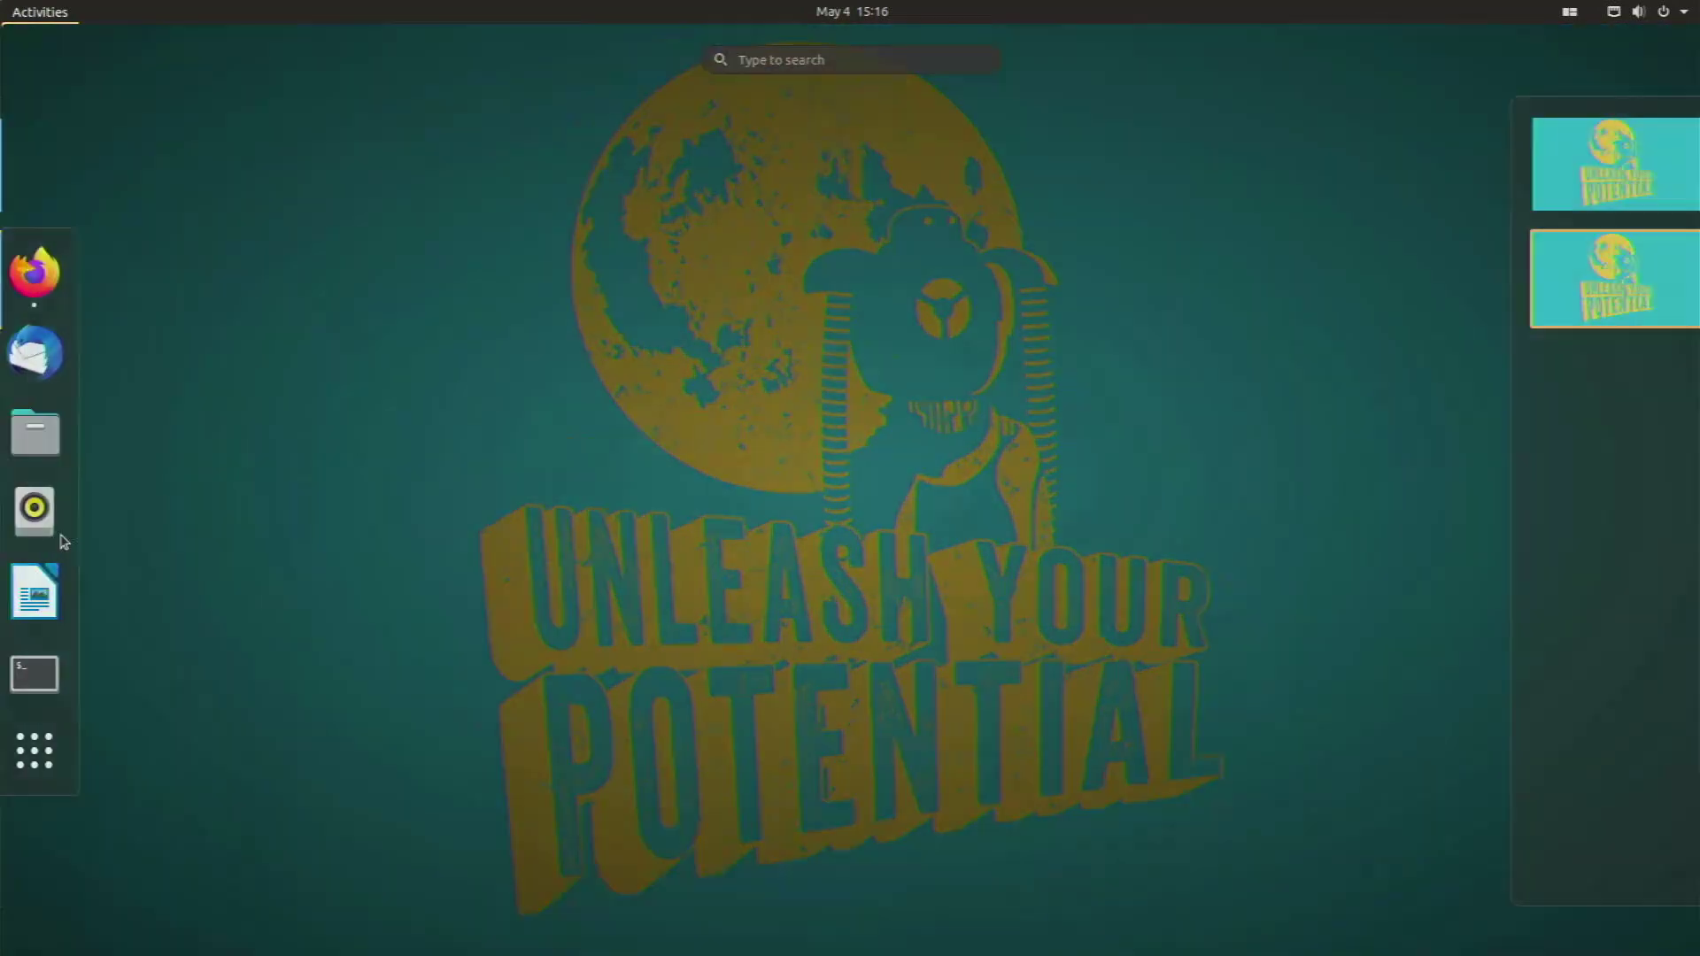
pyautogui.click(49, 748)
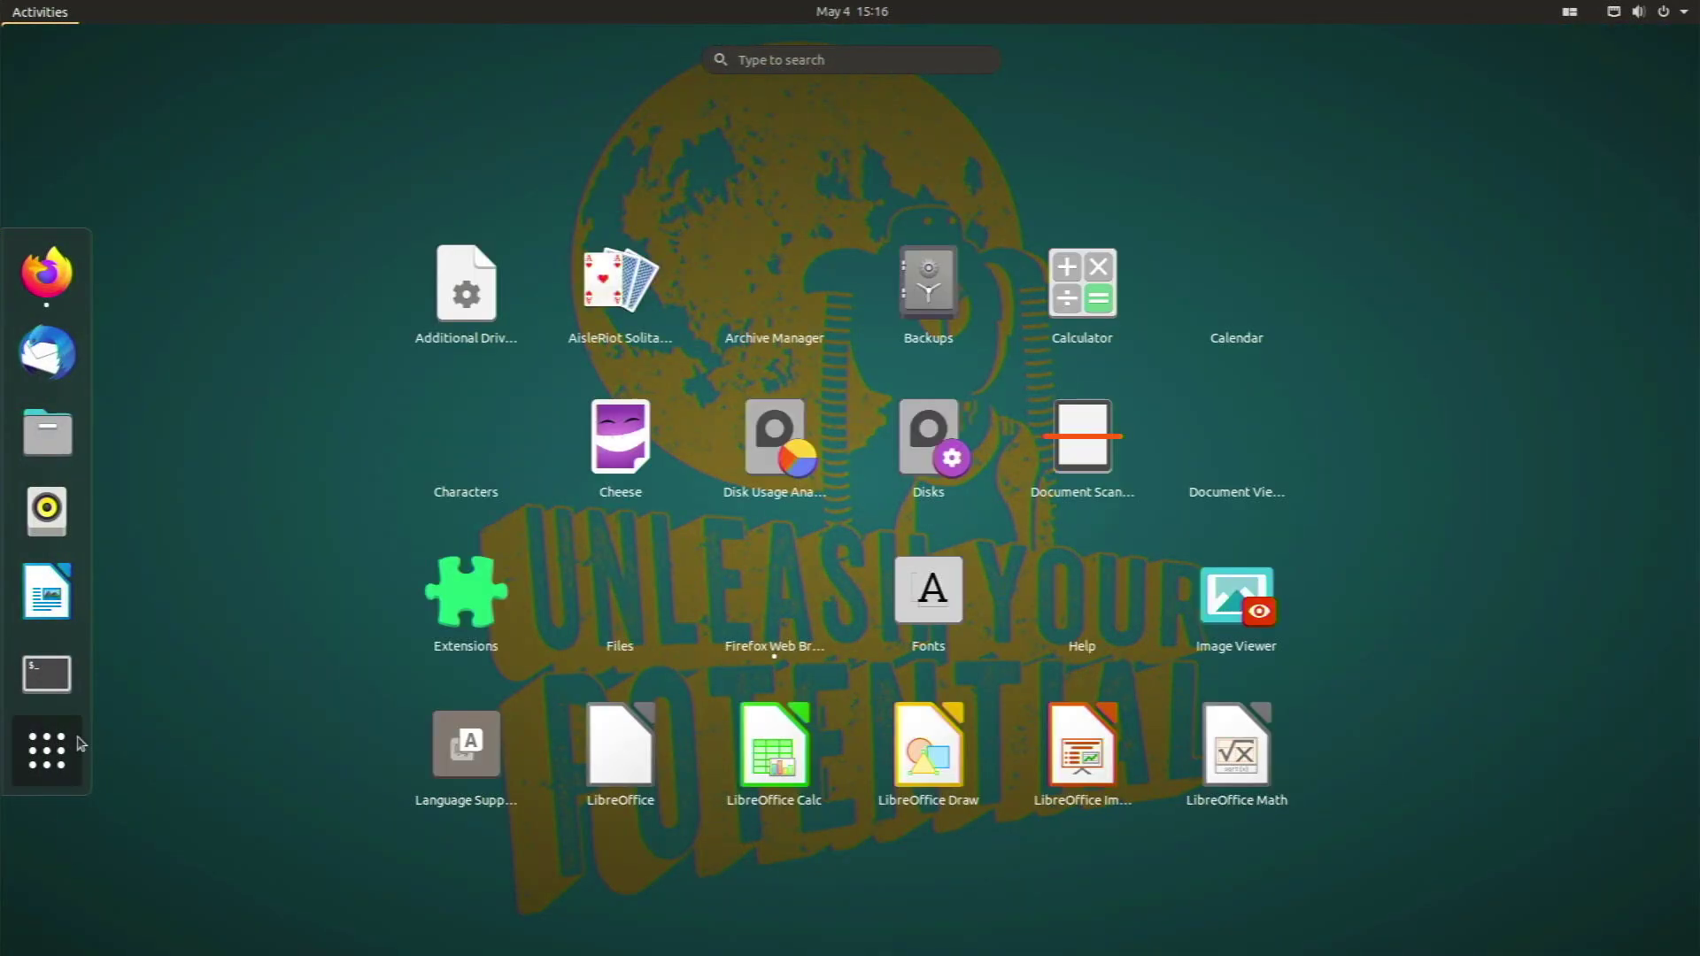
pyautogui.scroll(-2, 562, 625)
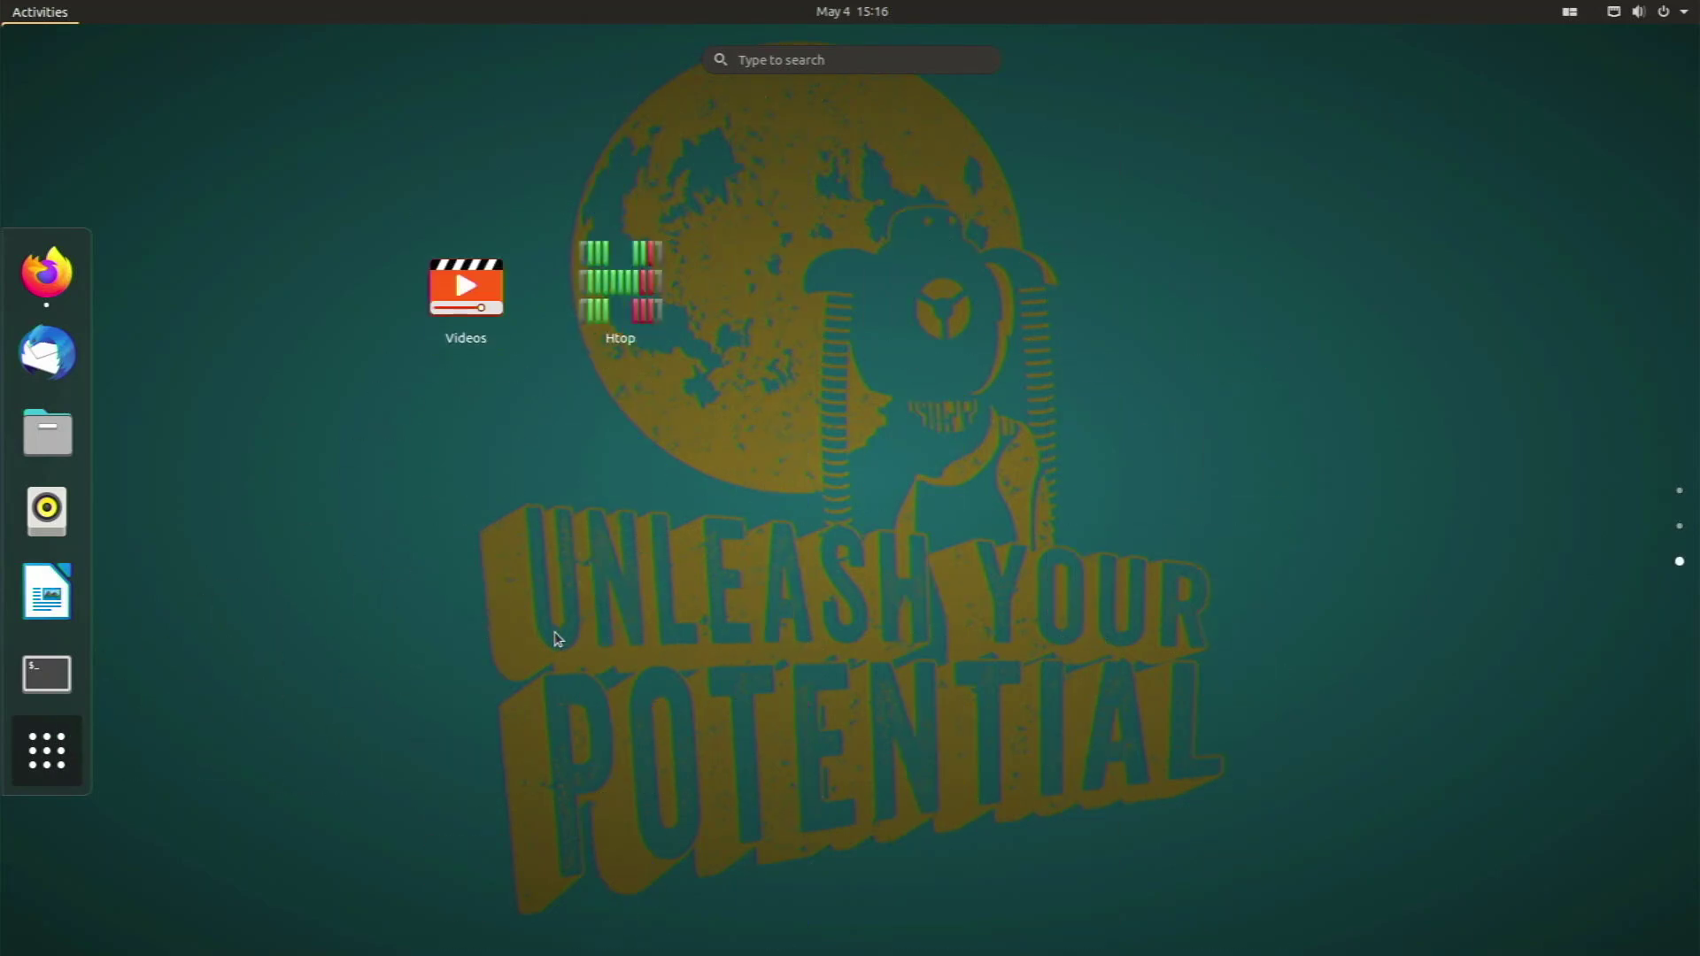
pyautogui.scroll(1, 558, 631)
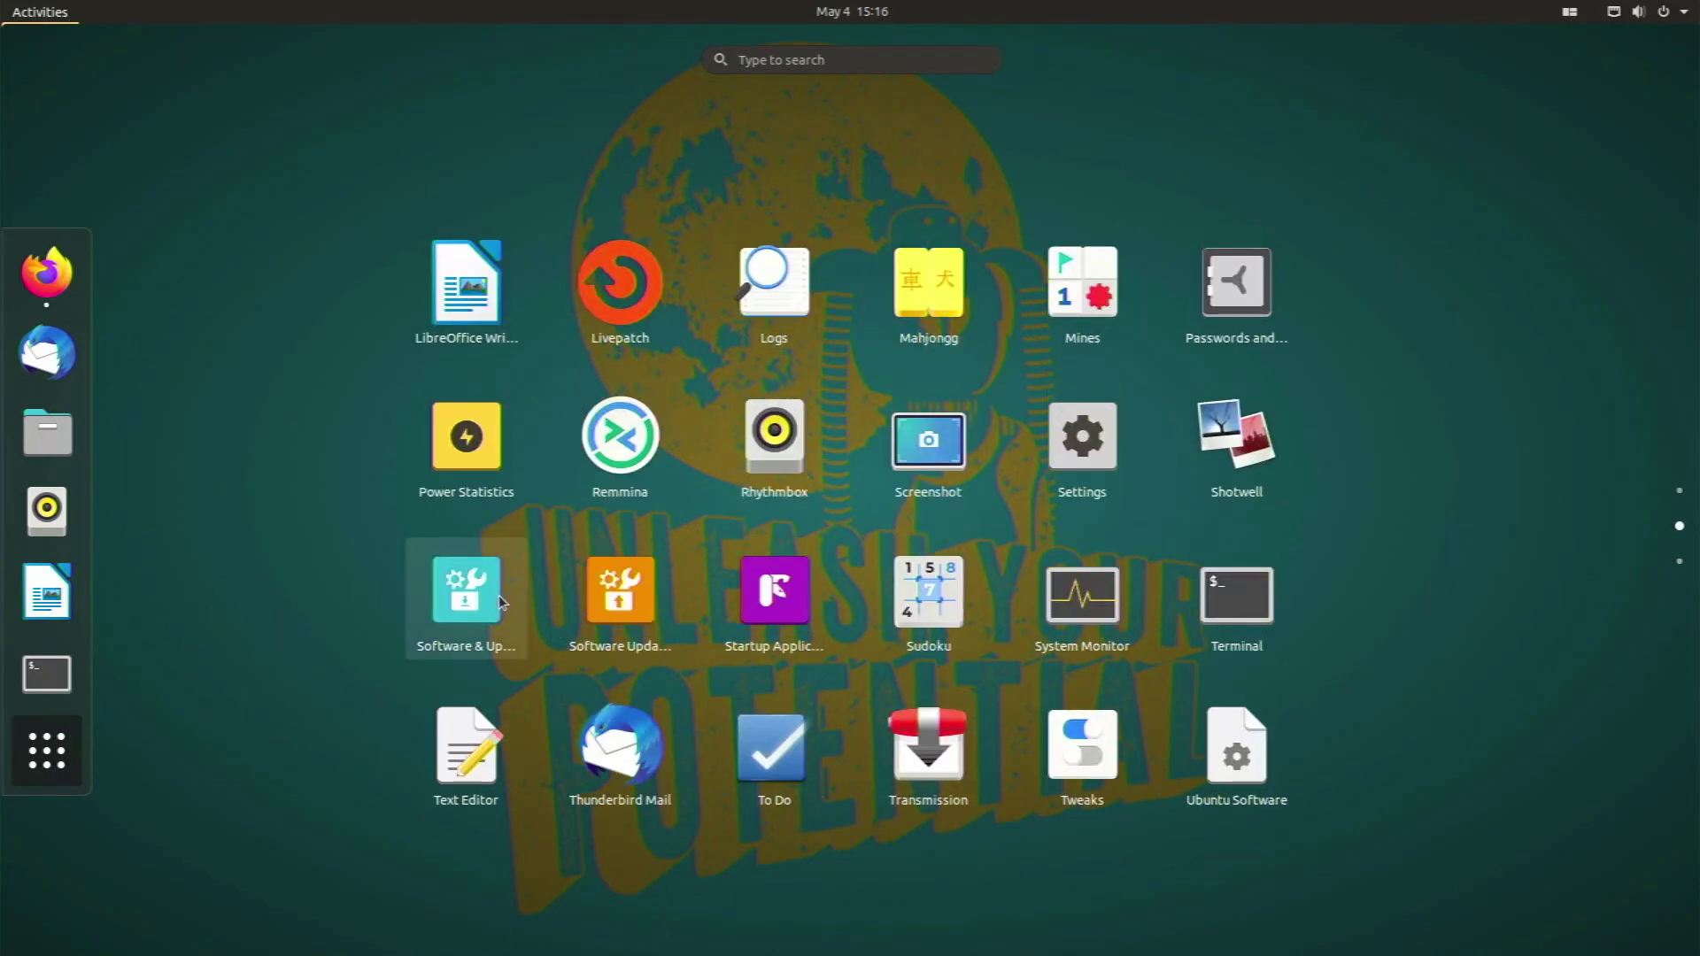
pyautogui.scroll(1, 501, 604)
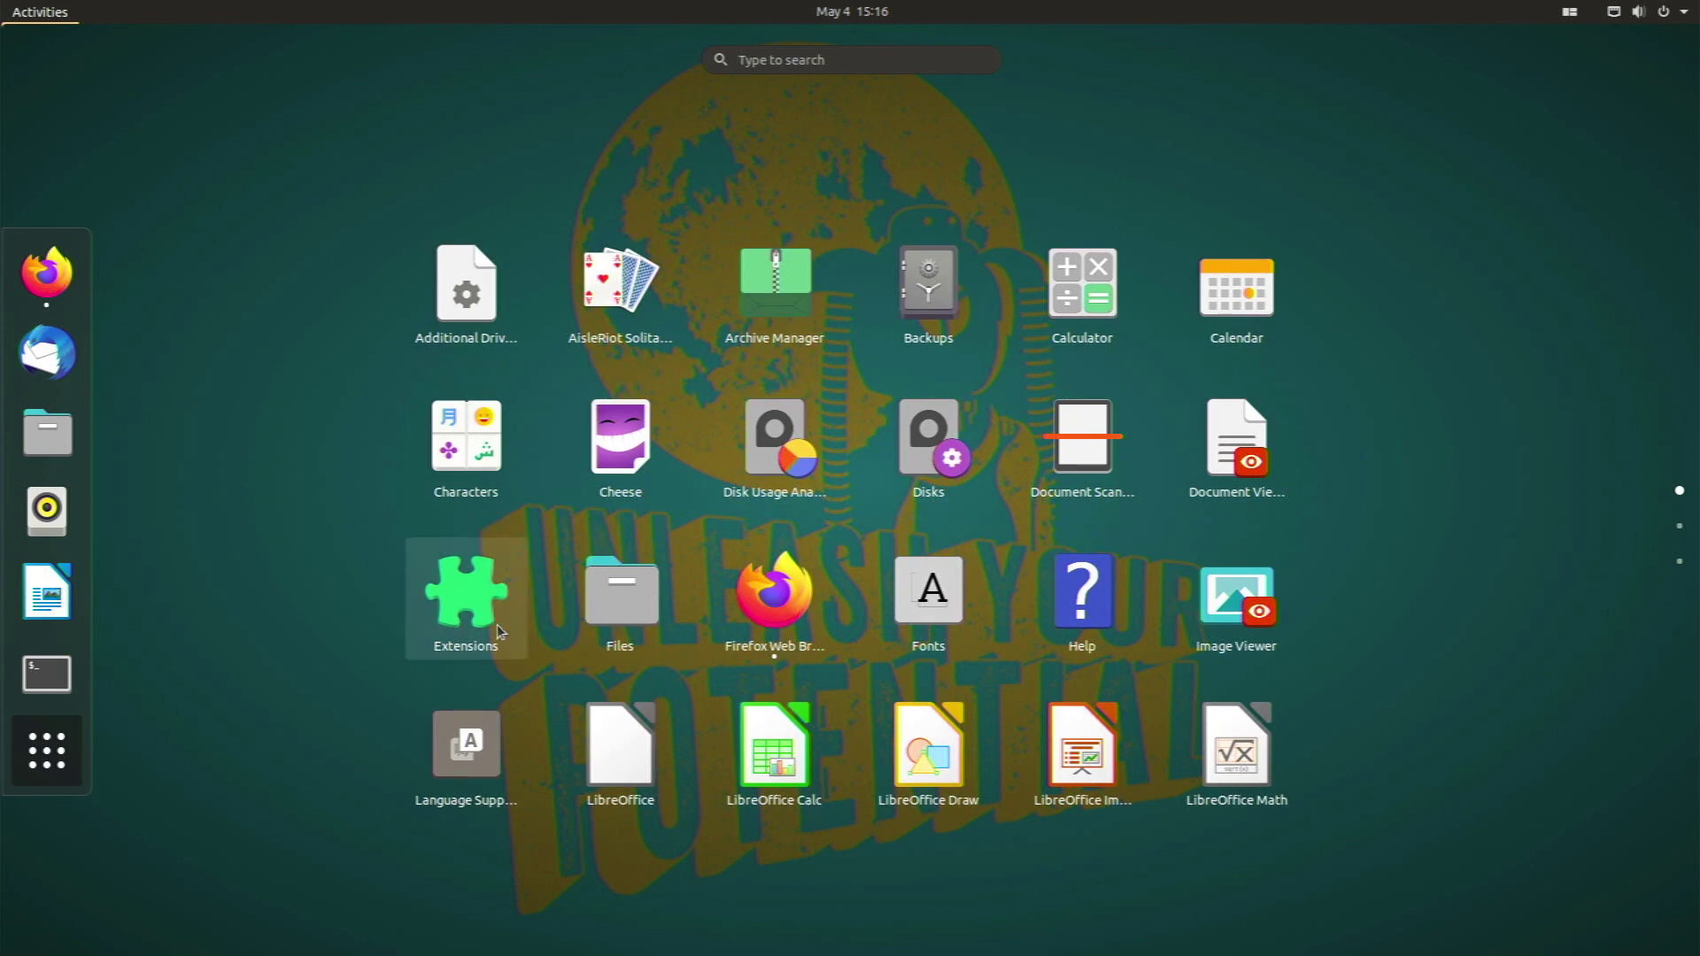
pyautogui.scroll(-2, 544, 573)
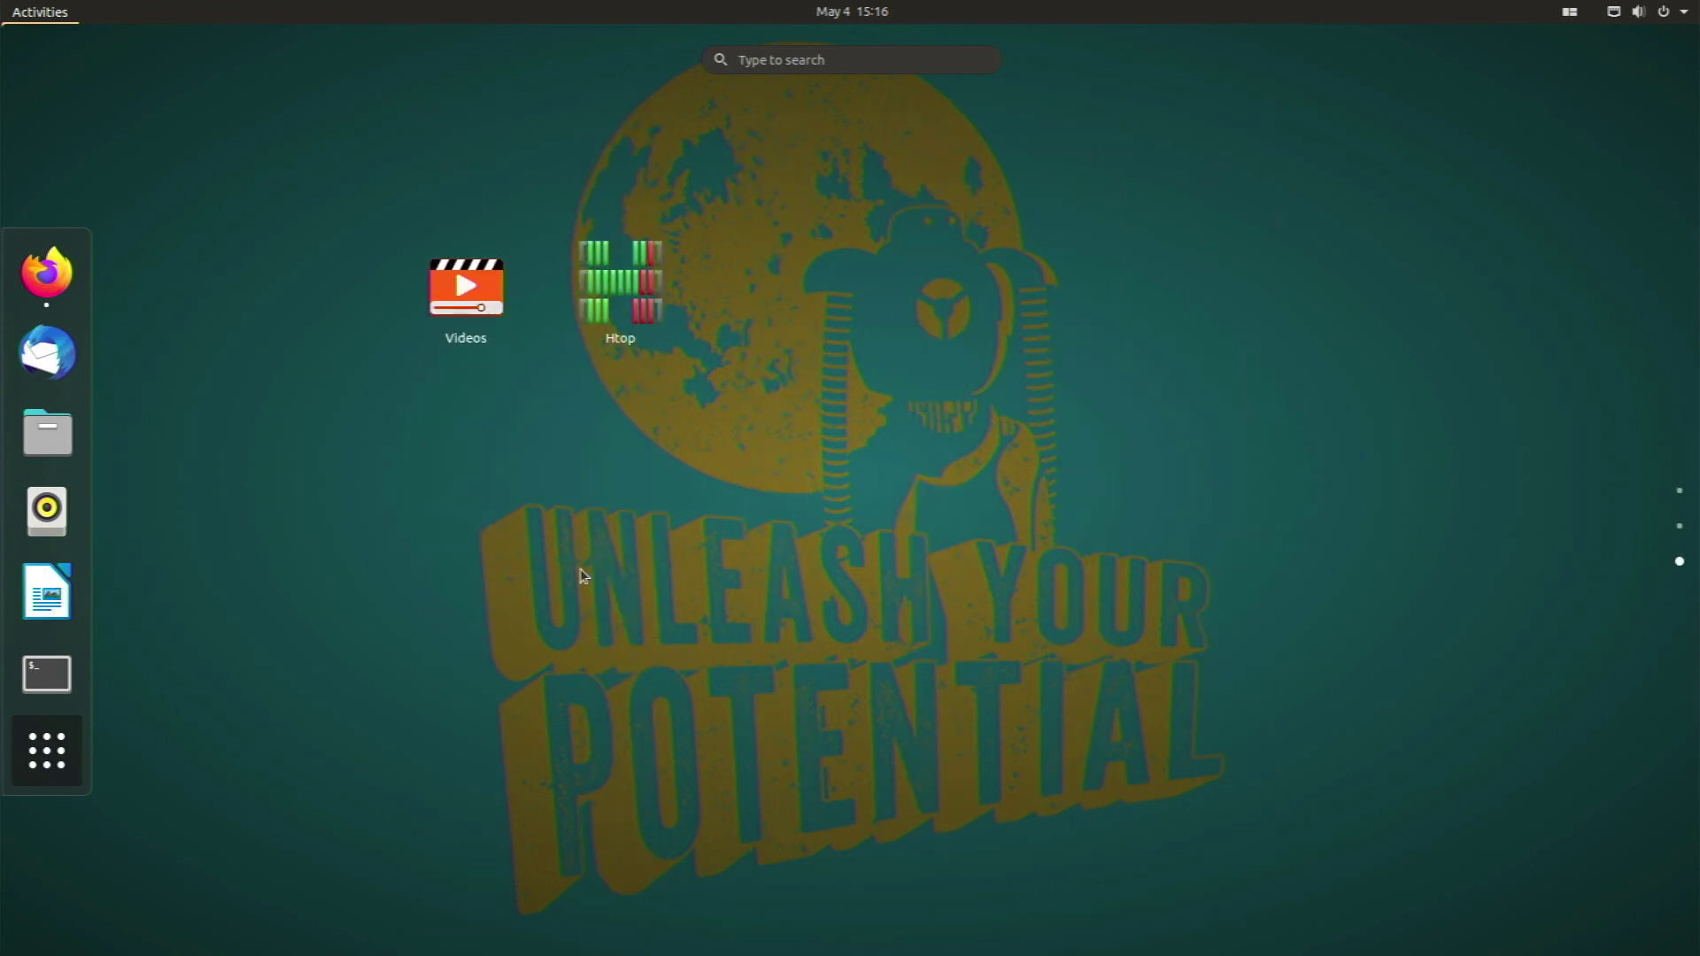
pyautogui.scroll(2, 576, 575)
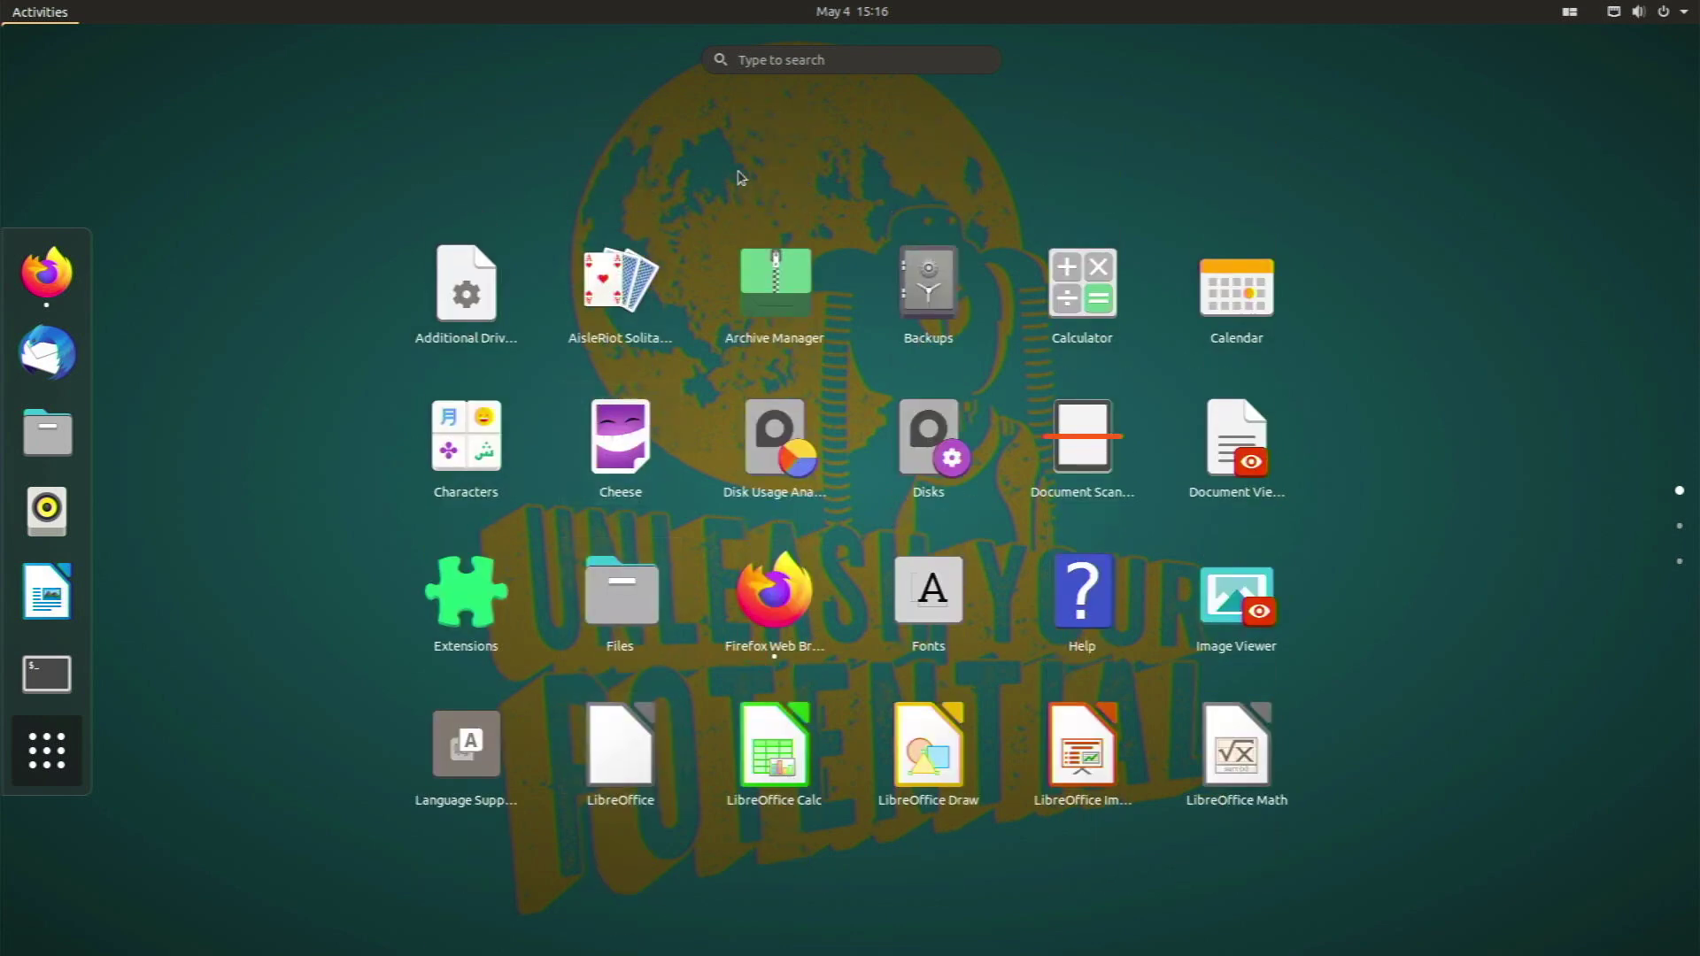
# - Briefly search 'ubuntu', leave the grid, and launch Terminal from the dock
pyautogui.click(821, 53)
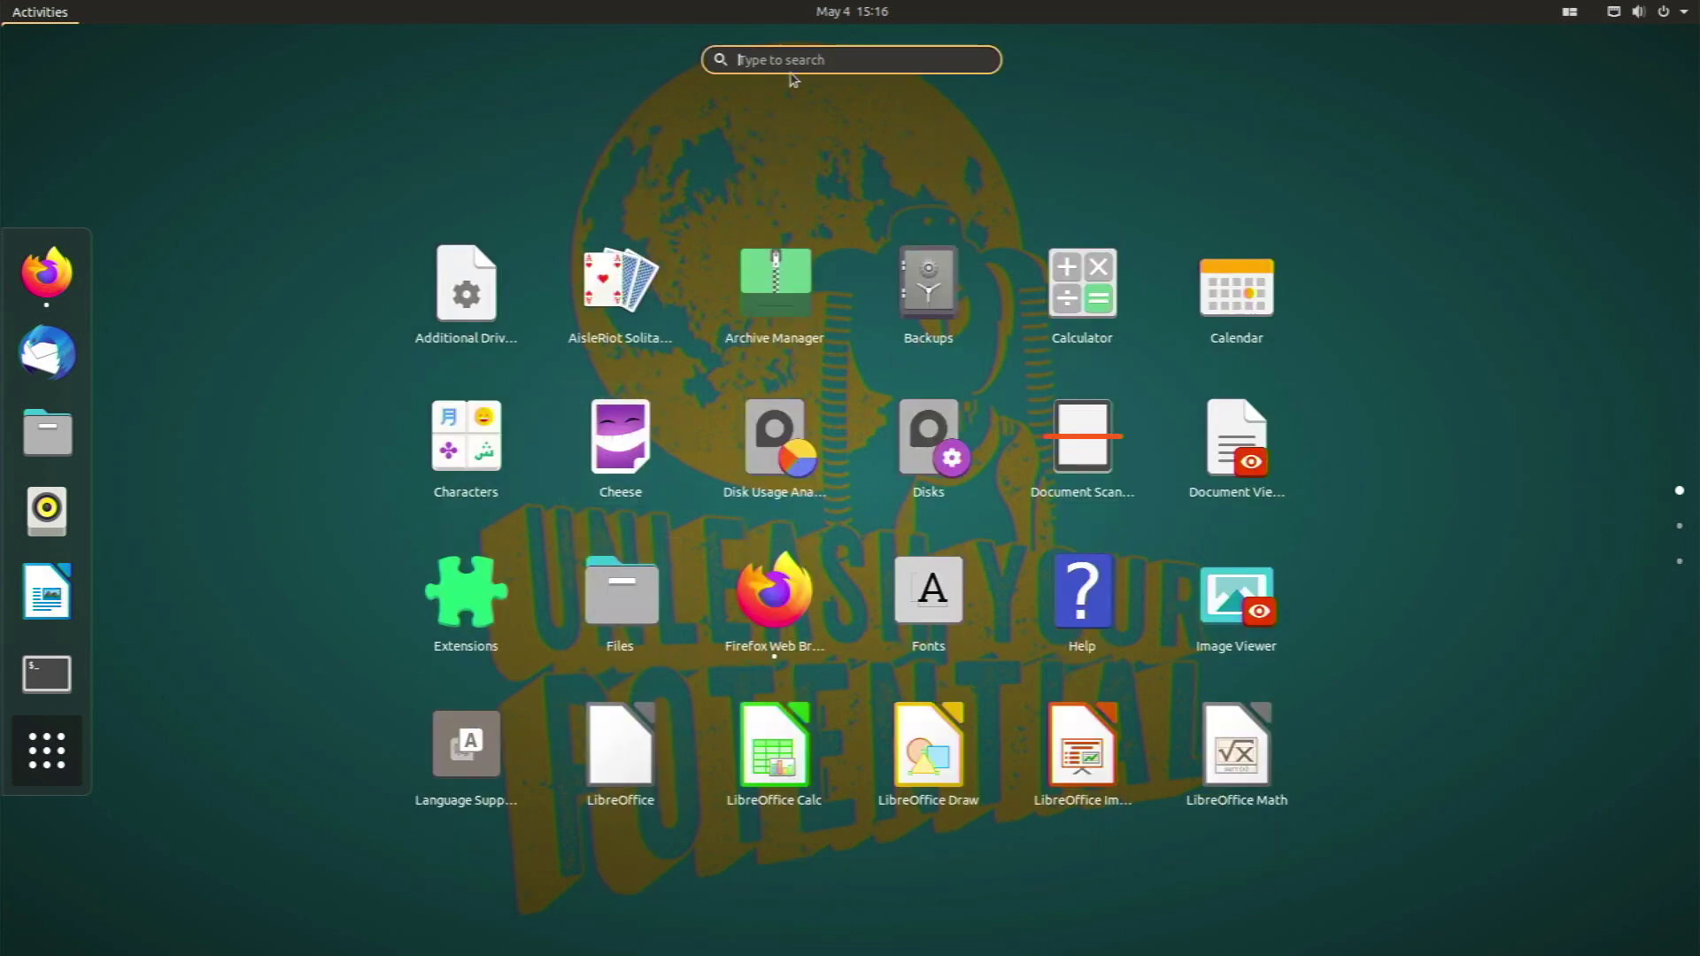
pyautogui.write('ubuntu')
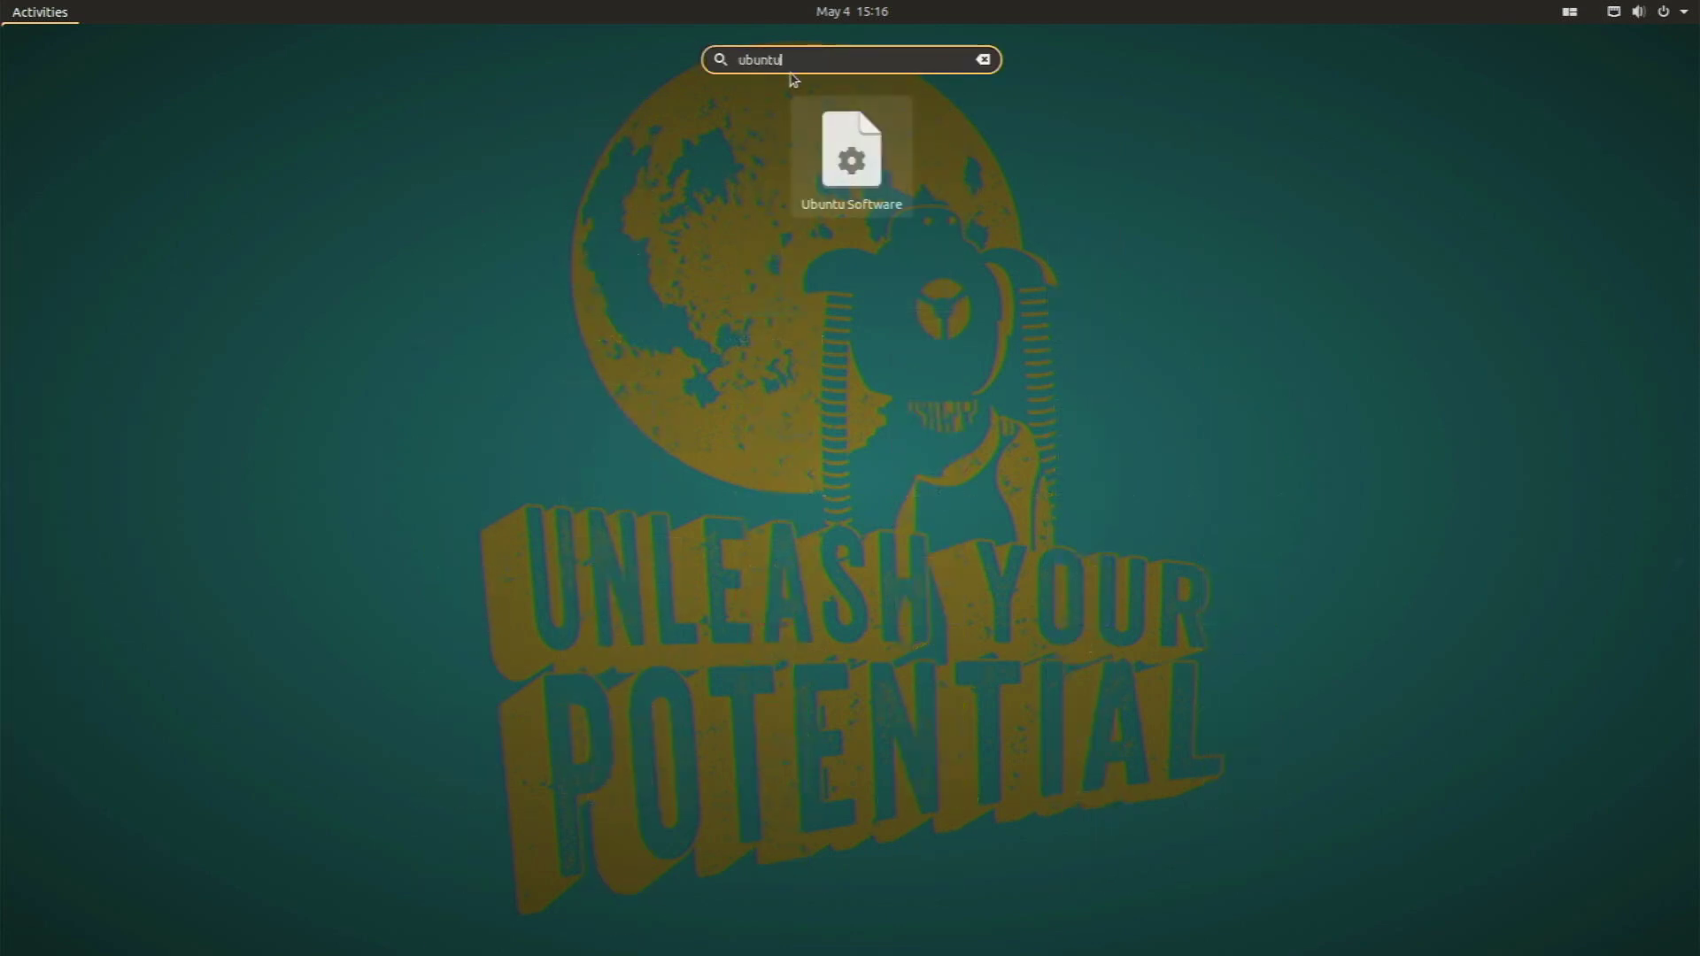
pyautogui.press('BackSpace')
pyautogui.press('BackSpace')
pyautogui.press('BackSpace')
pyautogui.press('BackSpace')
pyautogui.press('BackSpace')
pyautogui.press('BackSpace')
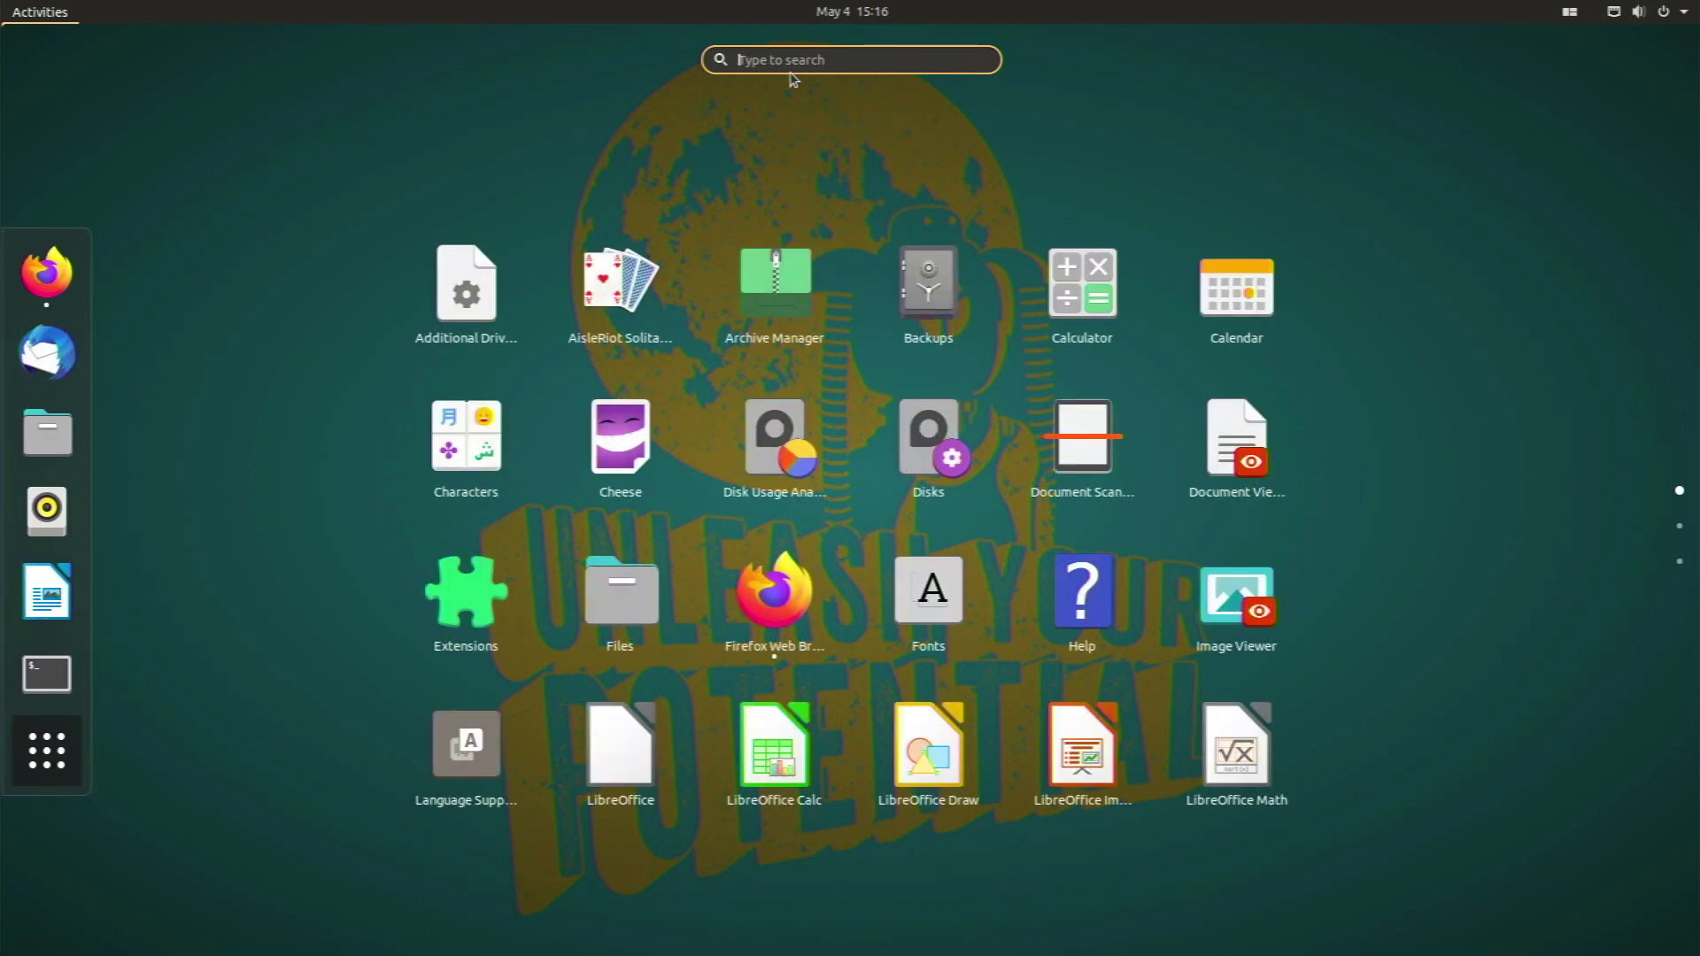
pyautogui.click(273, 273)
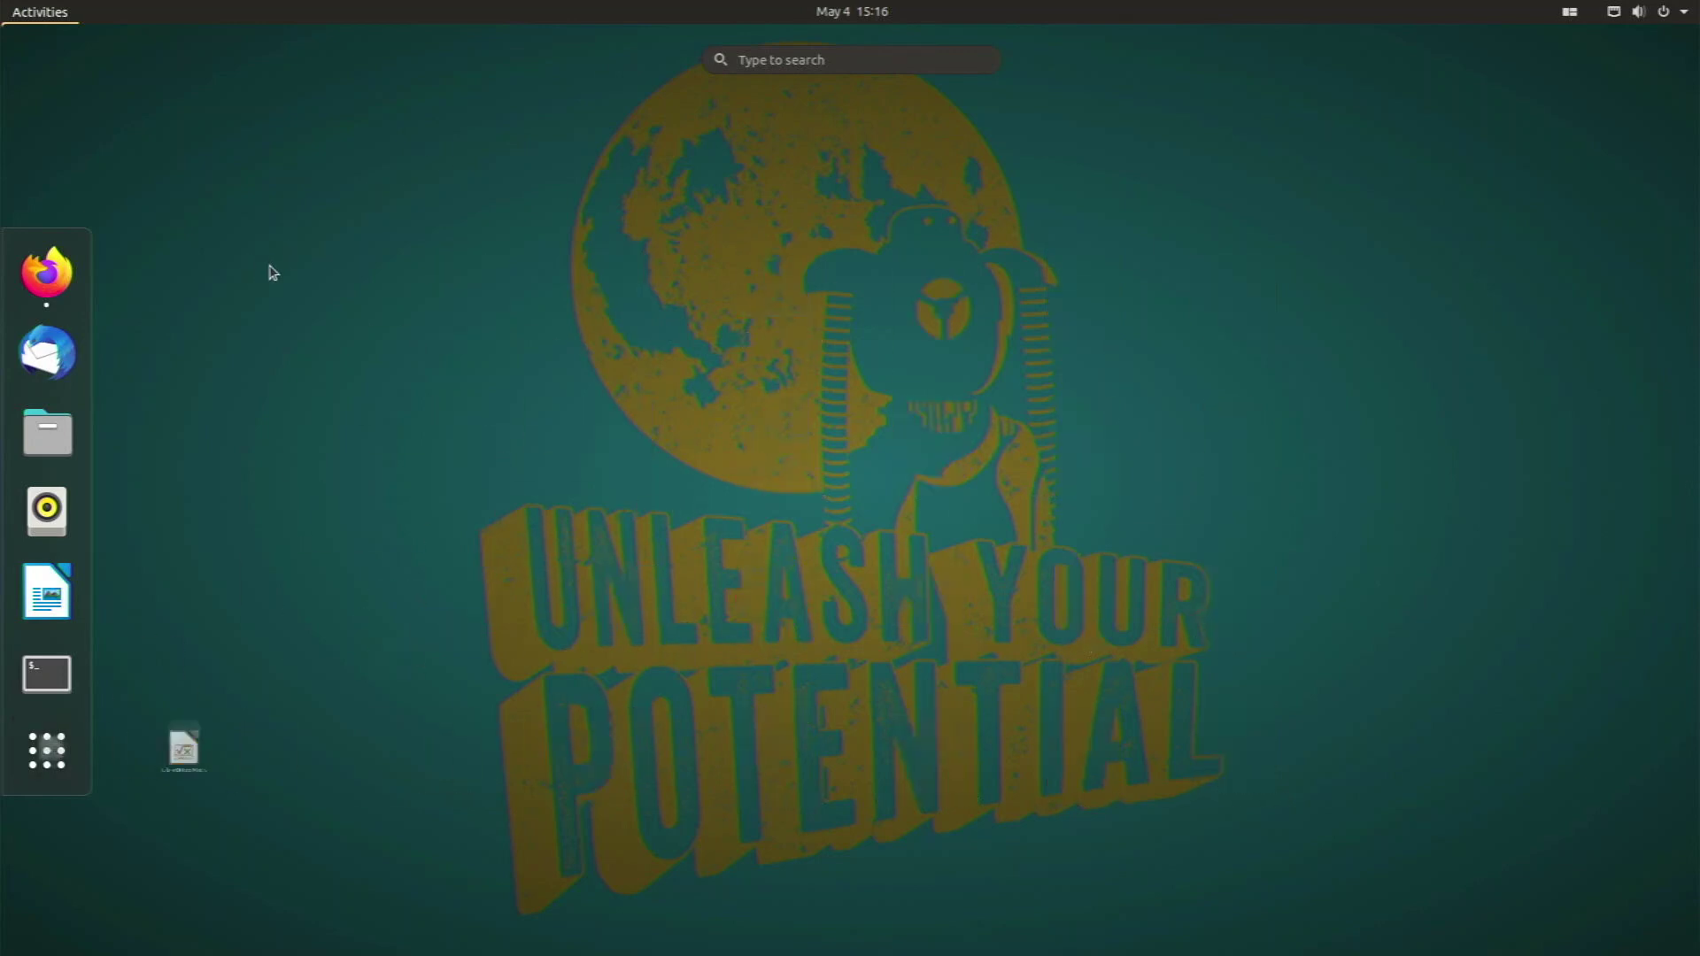
pyautogui.click(71, 673)
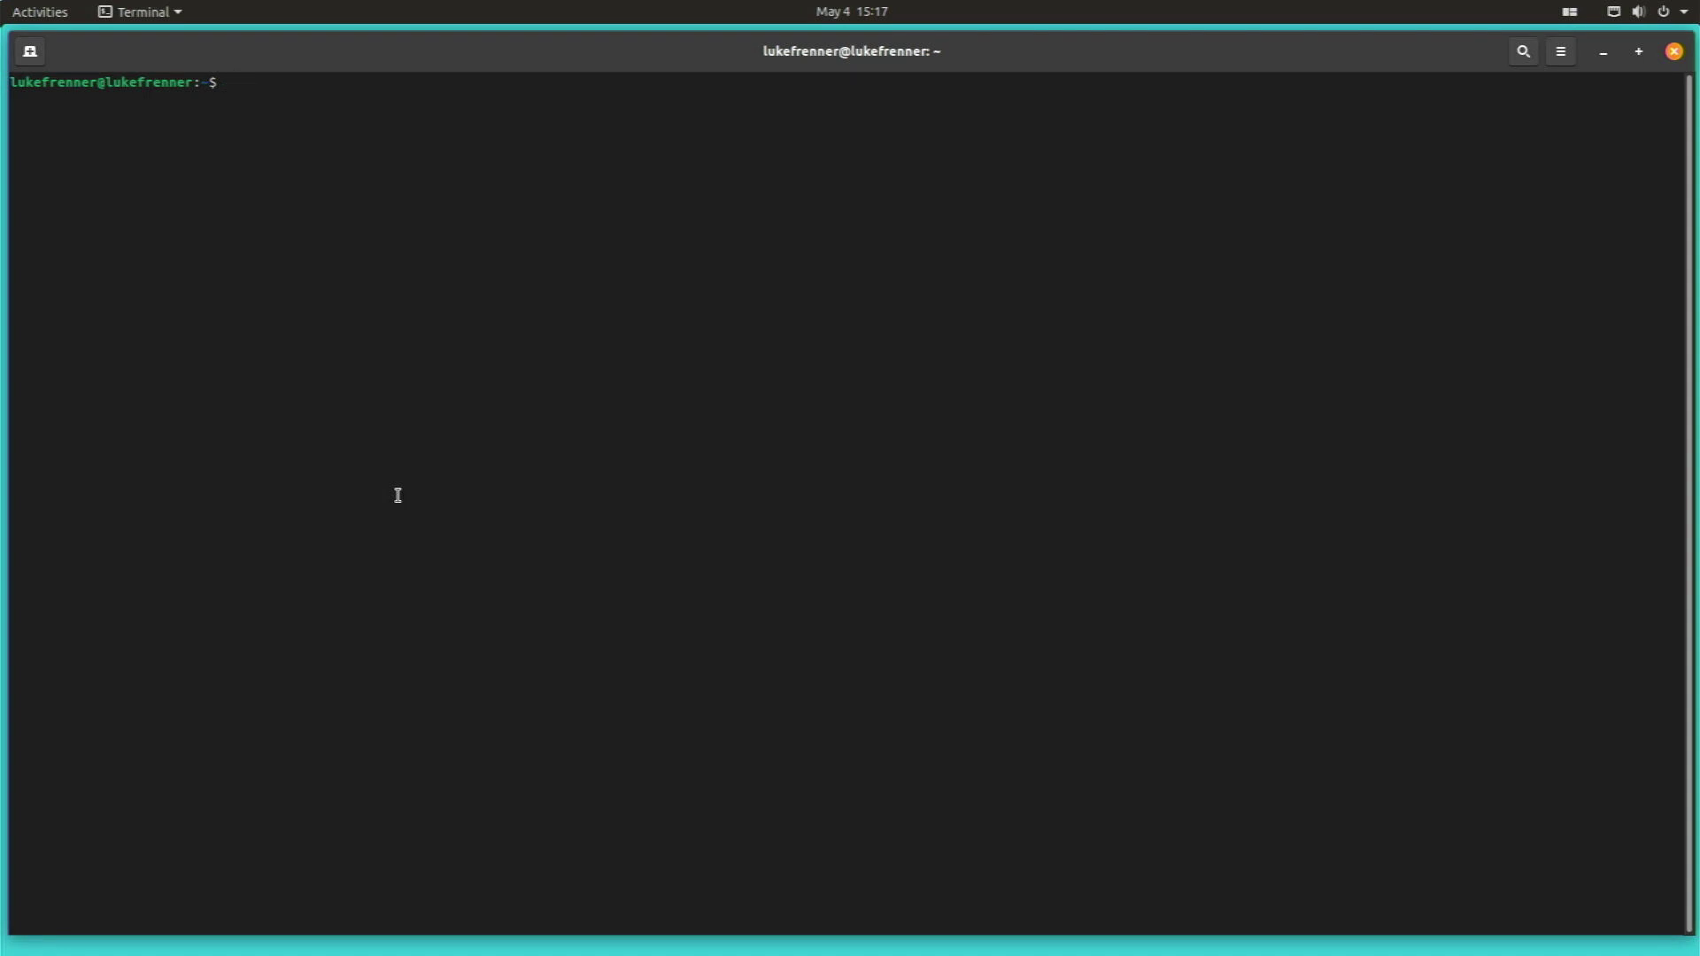
# - Return to the terminal, open Files with Super+F, and check the tiling menu
pyautogui.click(40, 11)
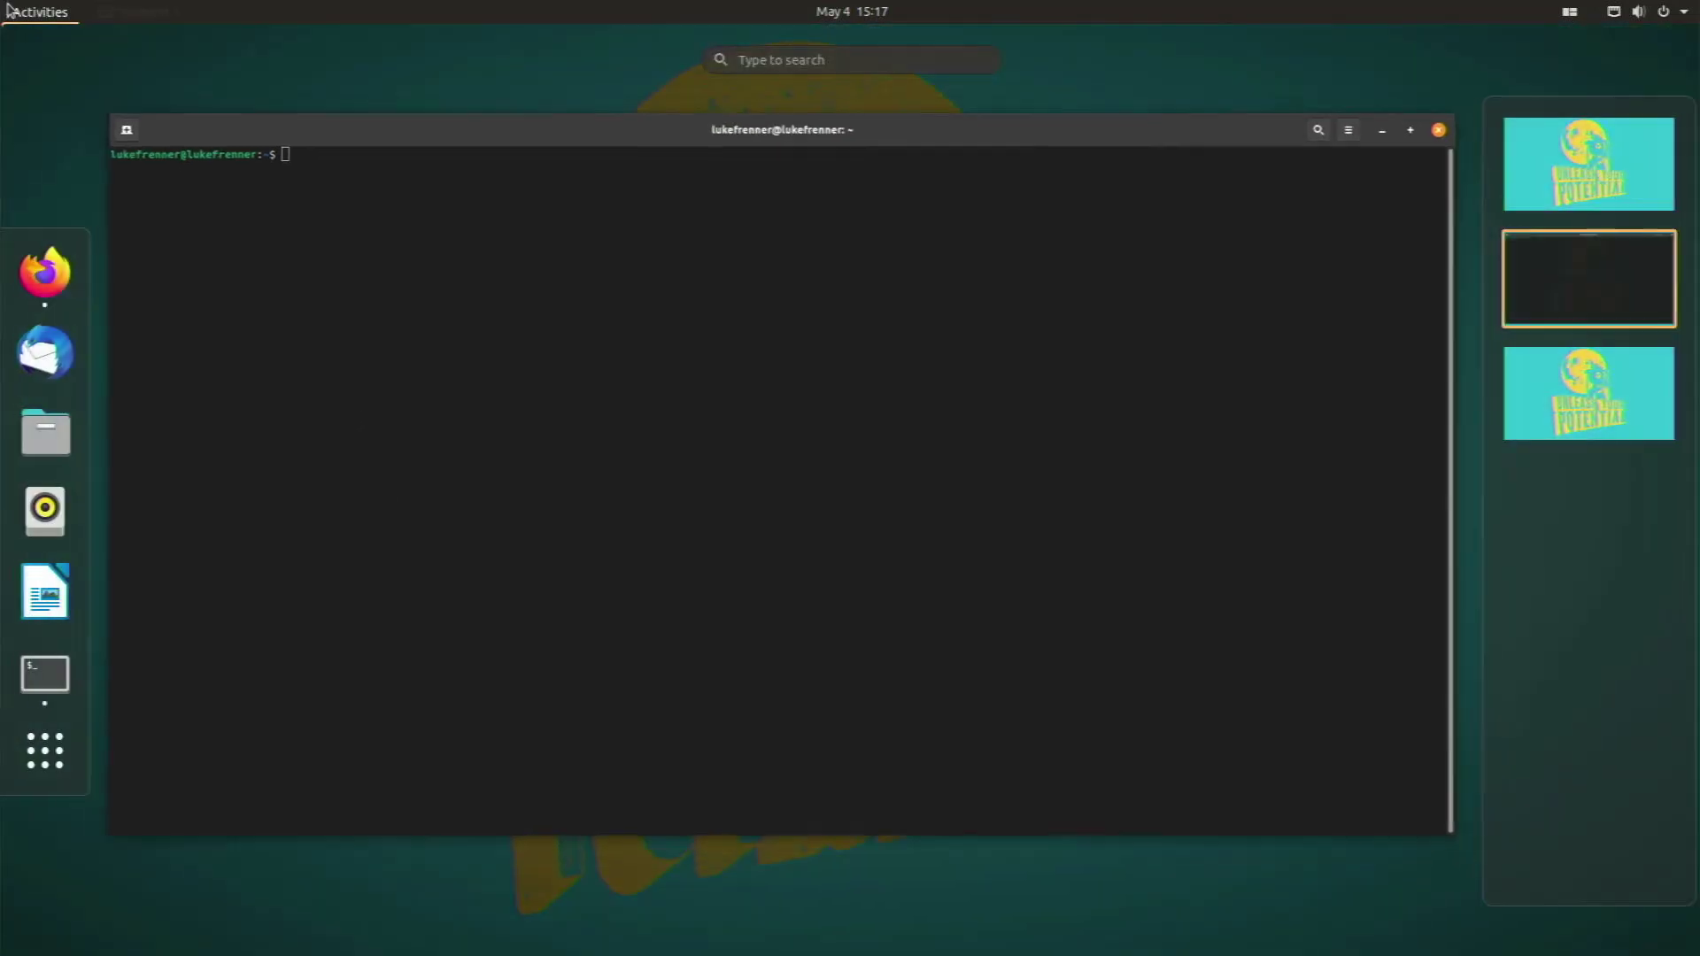
pyautogui.click(151, 429)
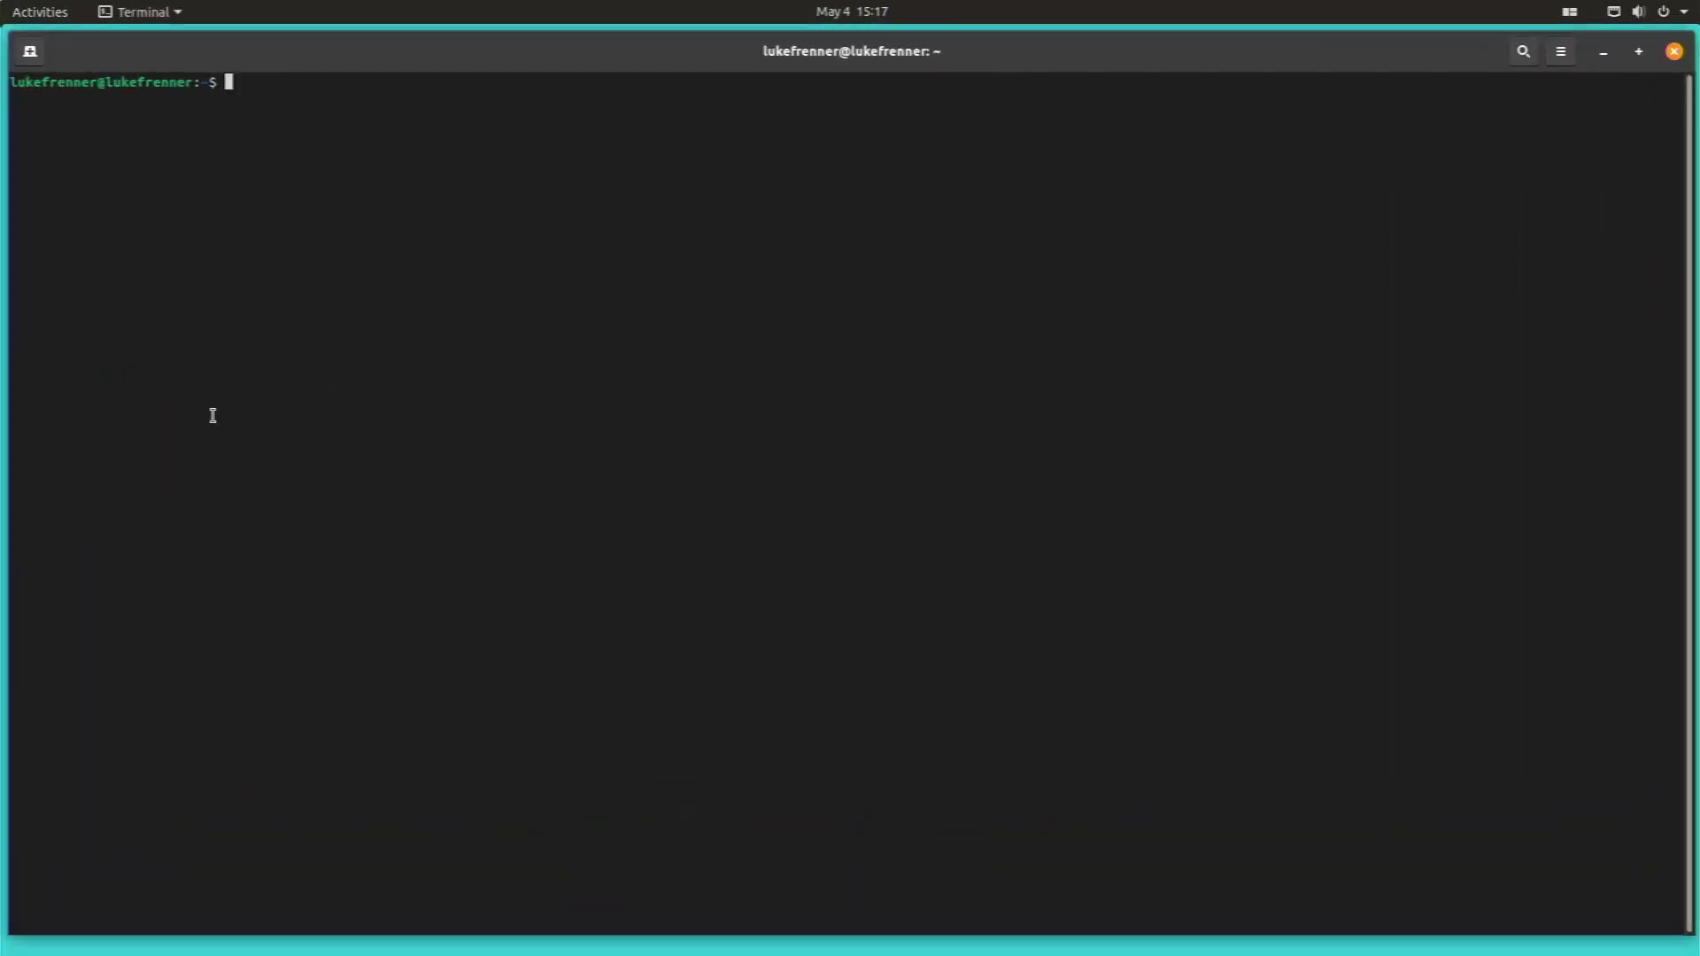
pyautogui.press('super+f')
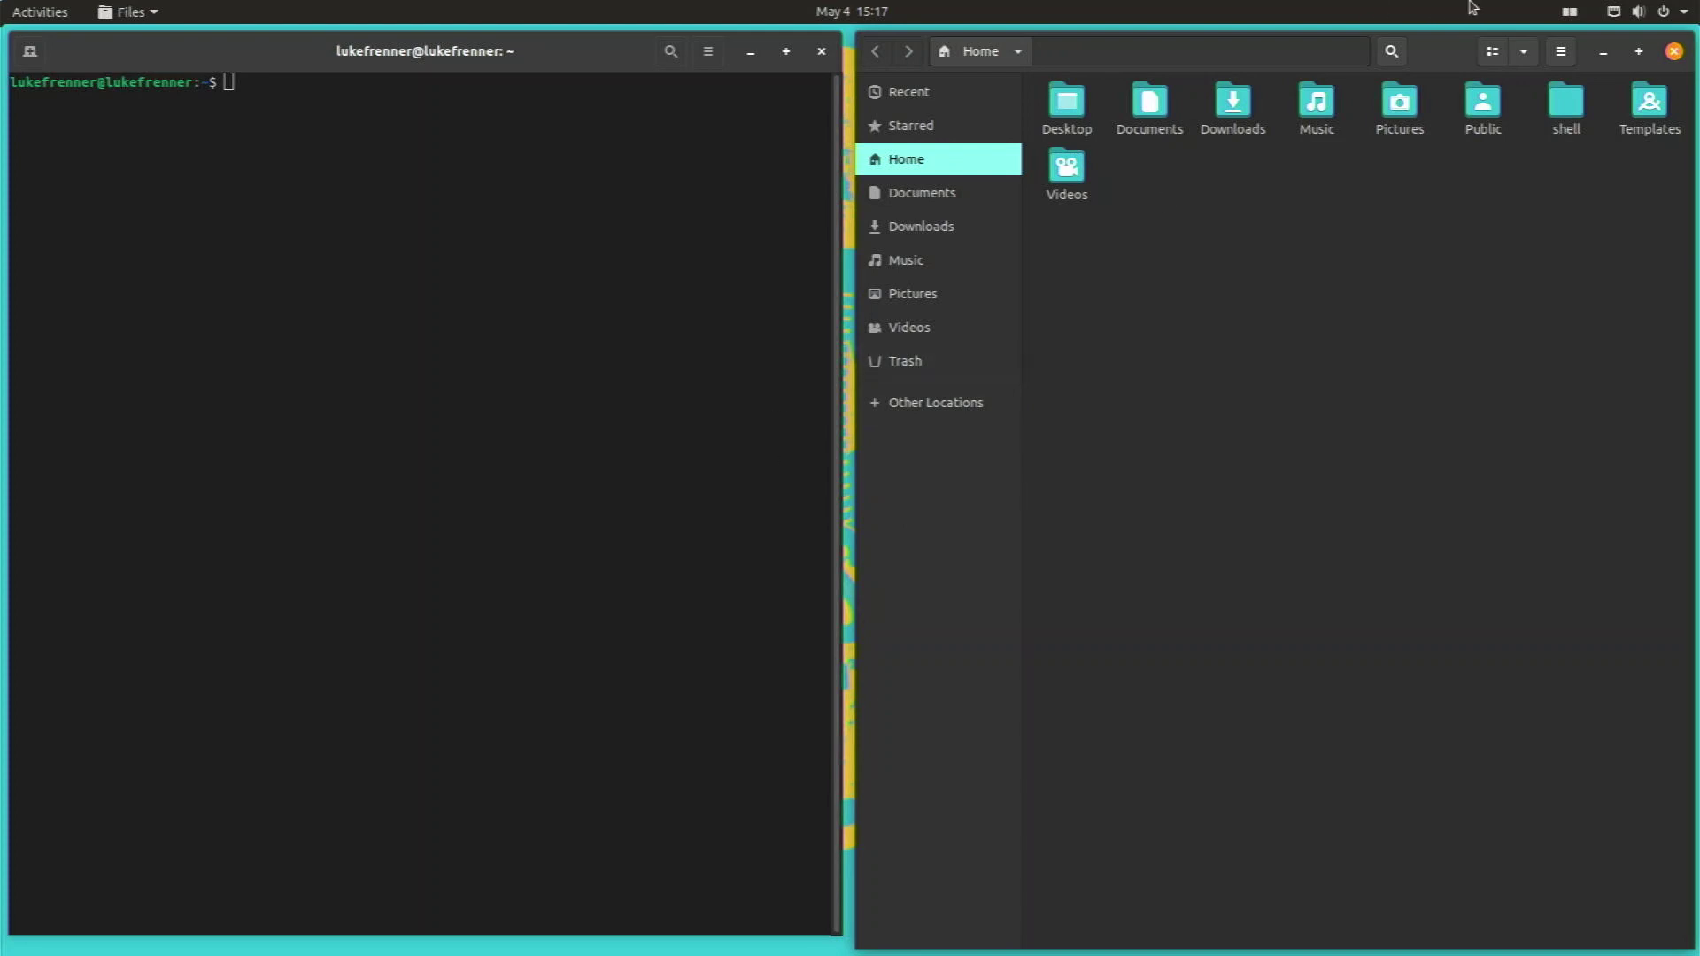
pyautogui.click(1570, 12)
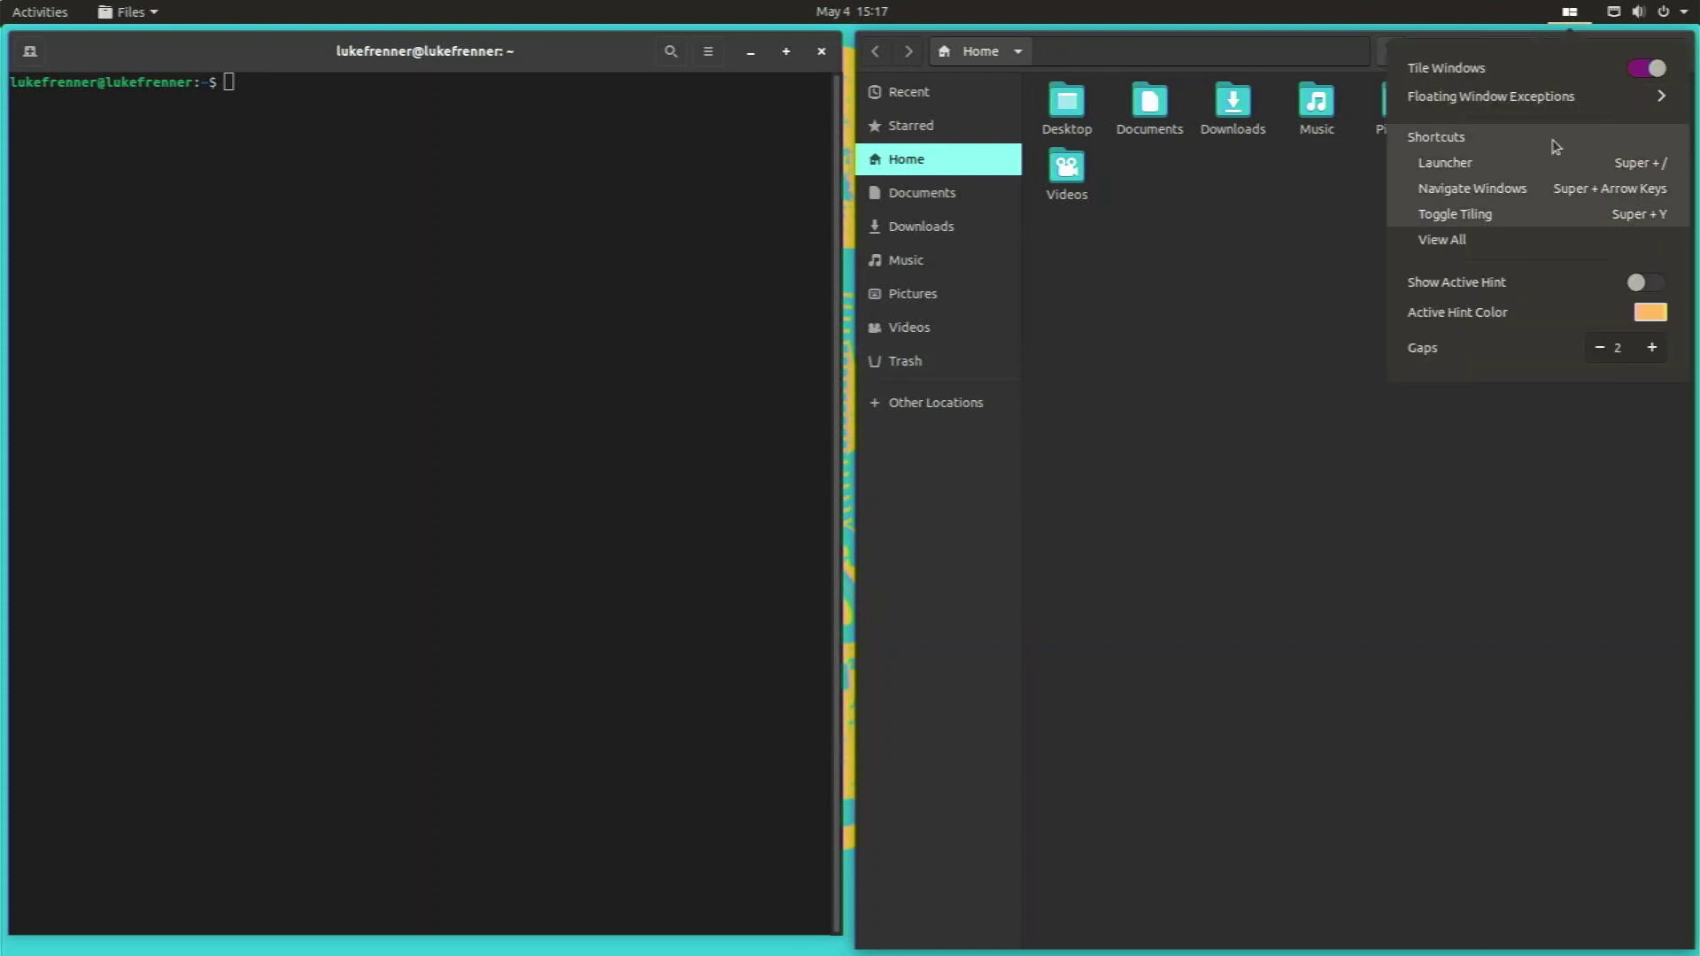
pyautogui.click(1220, 708)
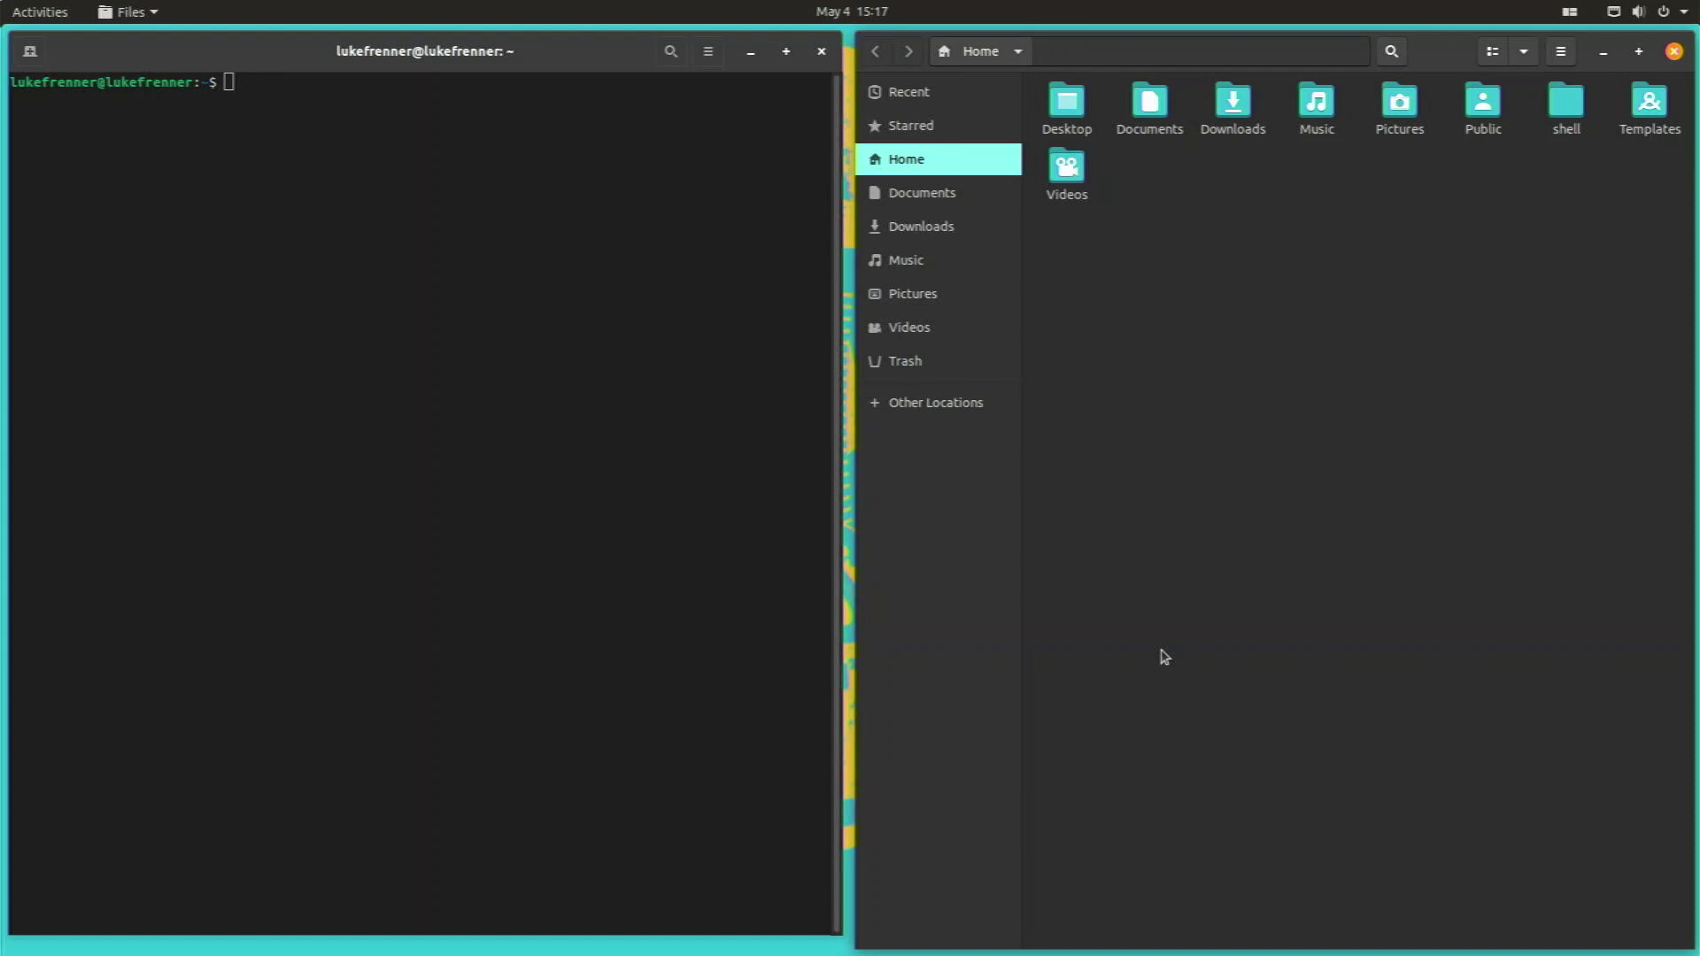
# - Toggle tiling with Super+Y until Files and terminal sit side by side, then focus each
pyautogui.press('super+y')
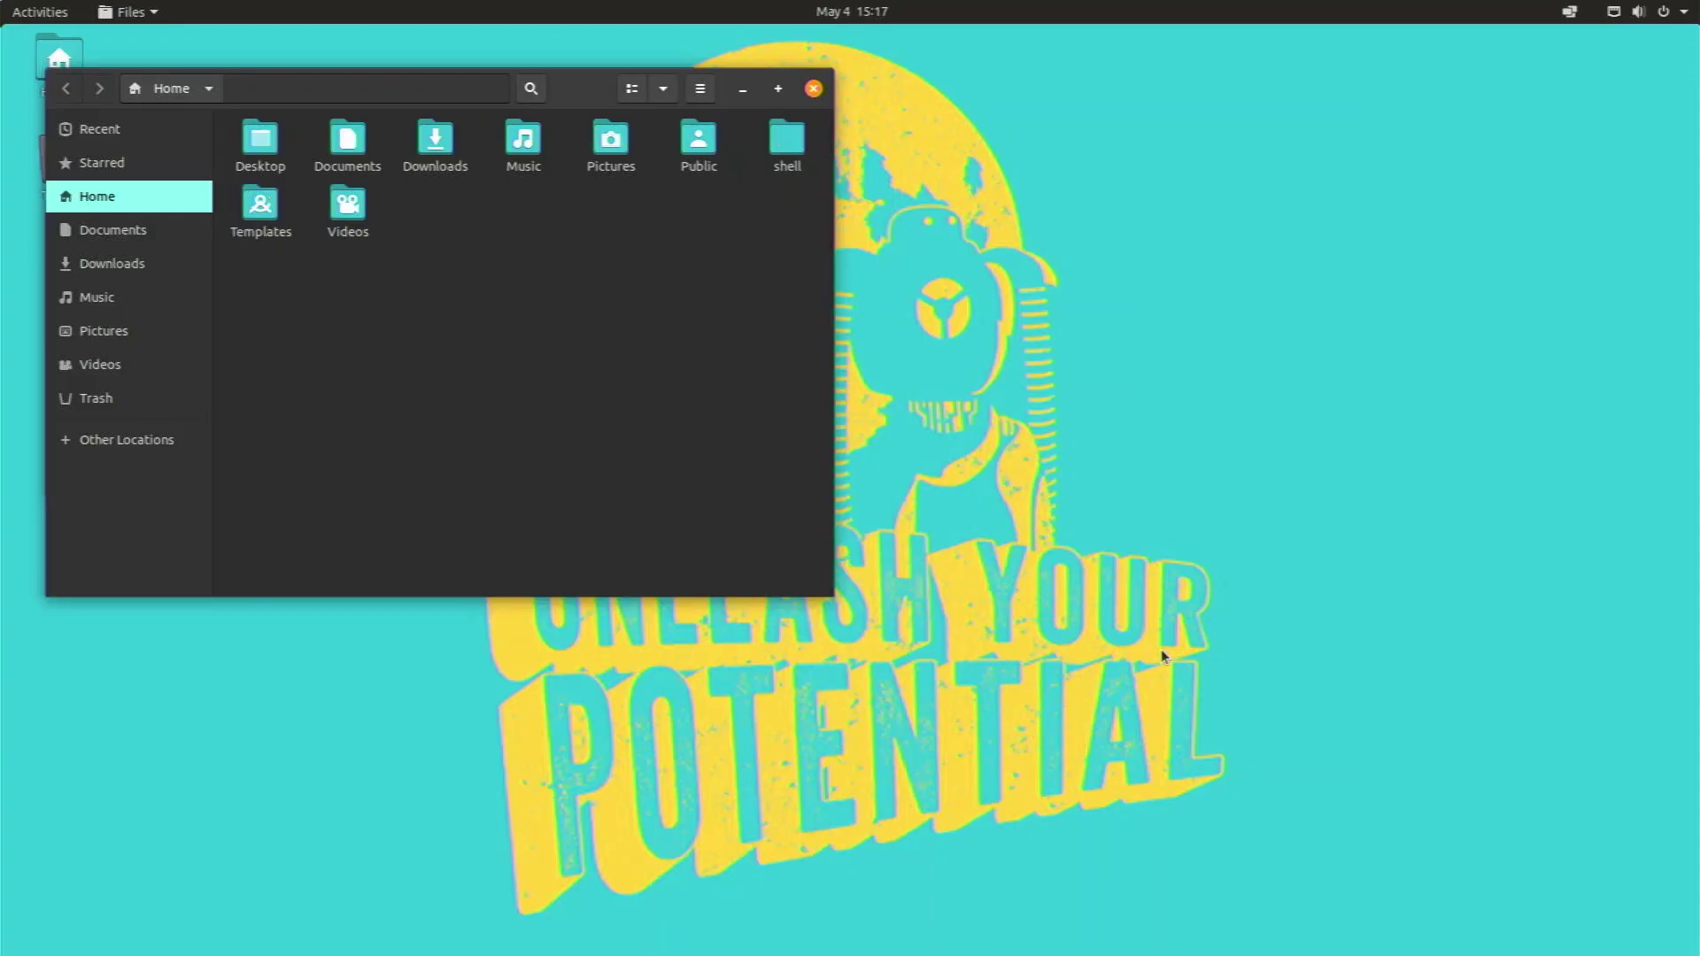
pyautogui.press('super+y')
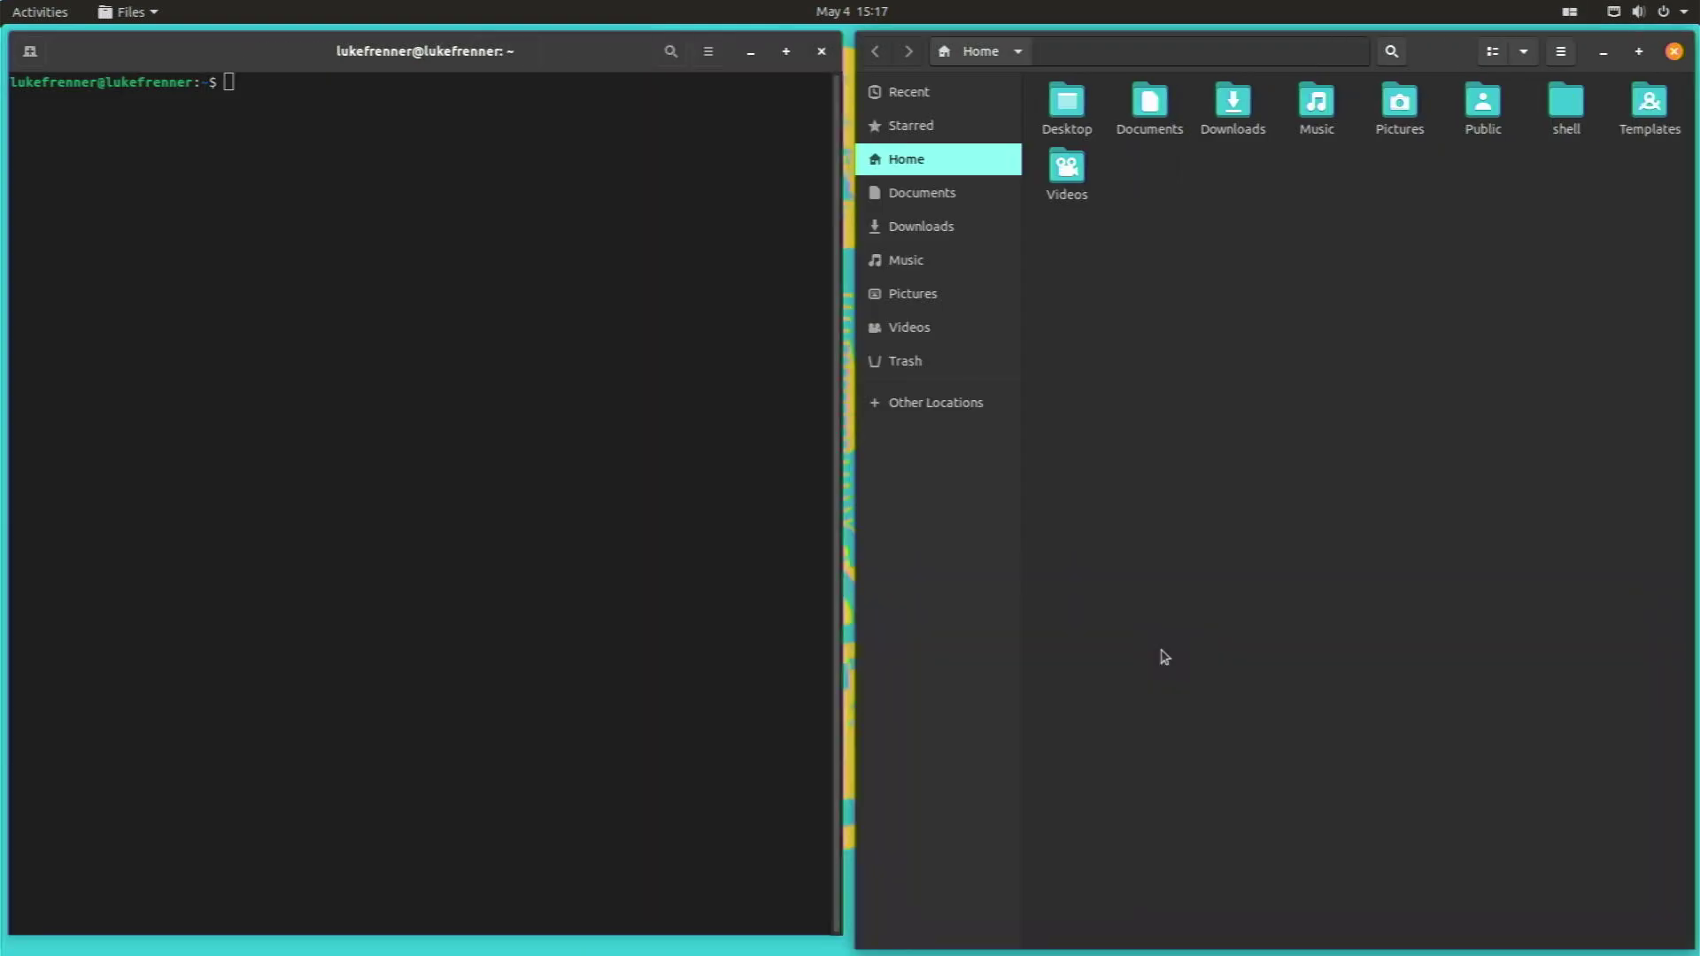
pyautogui.press('super+y')
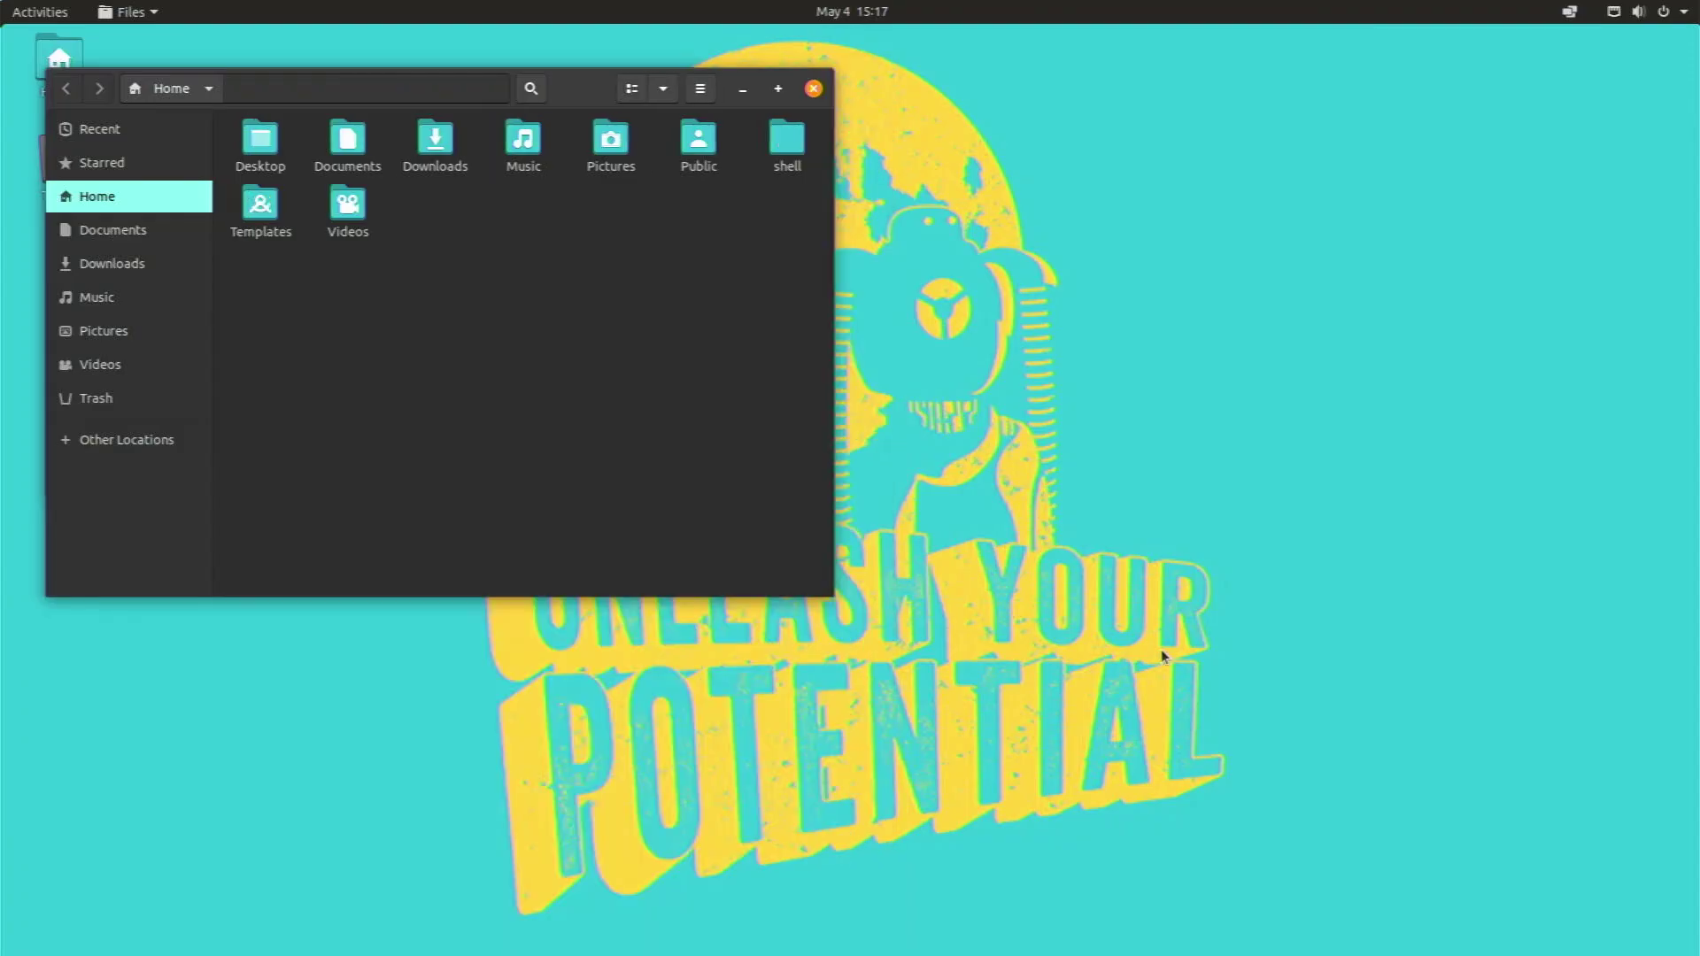
pyautogui.press('super+y')
pyautogui.press('super+y')
pyautogui.moveTo(584, 84); pyautogui.dragTo(832, 185)
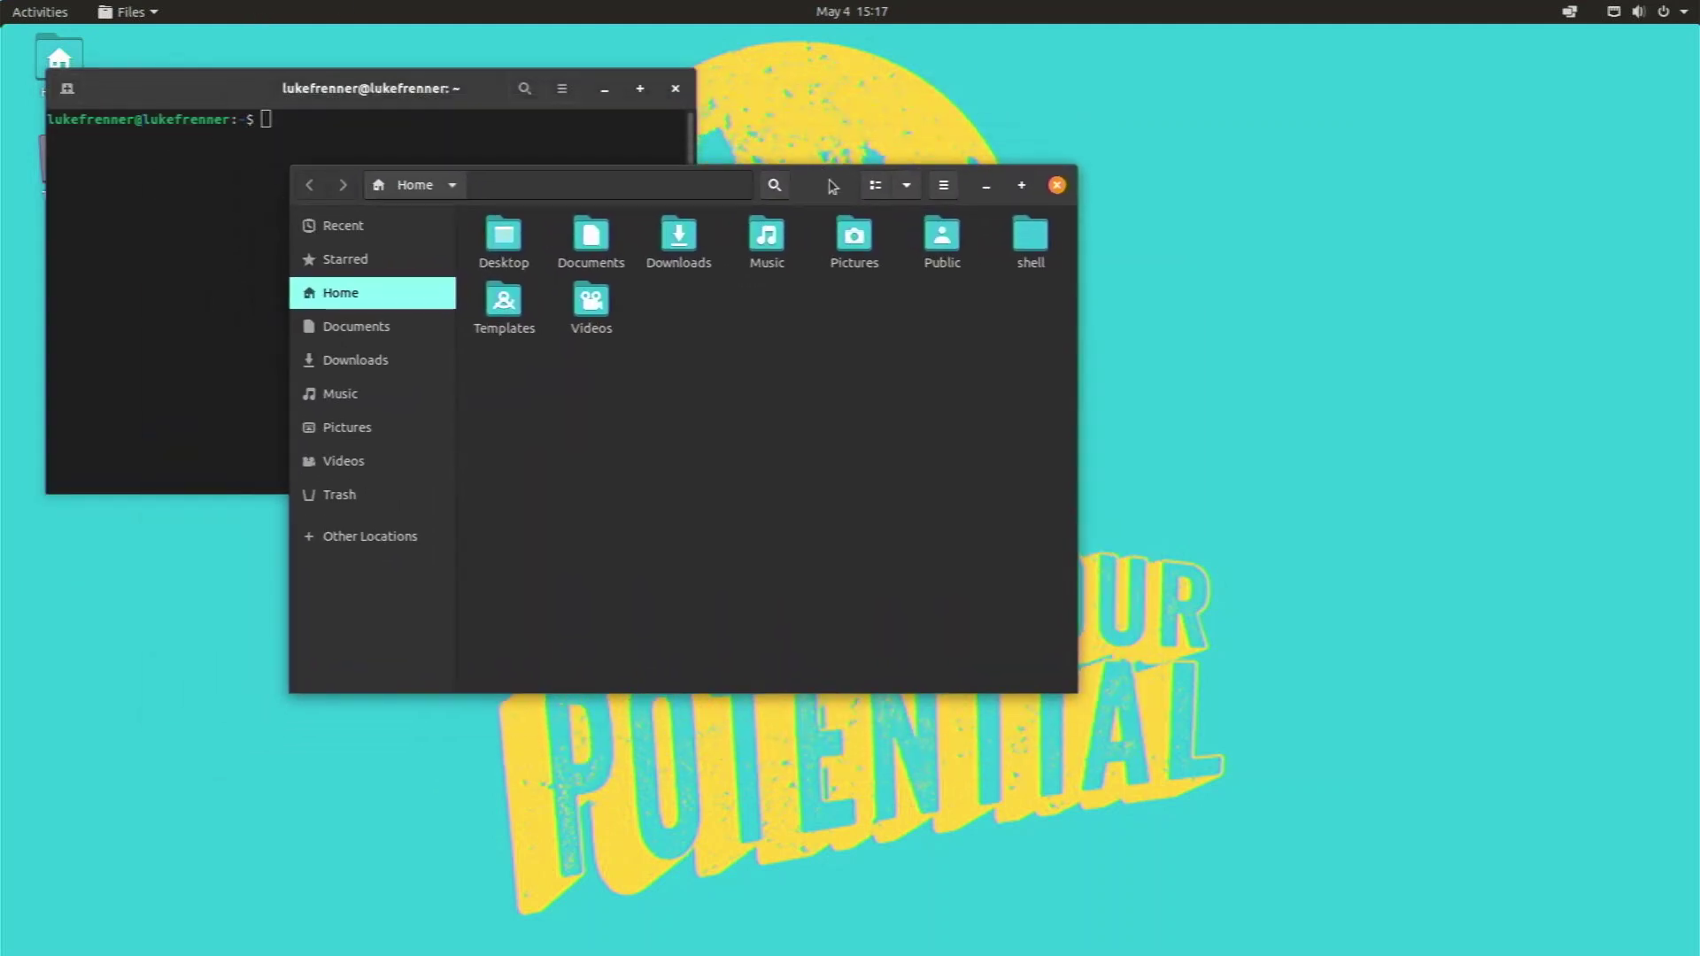
pyautogui.press('super+y')
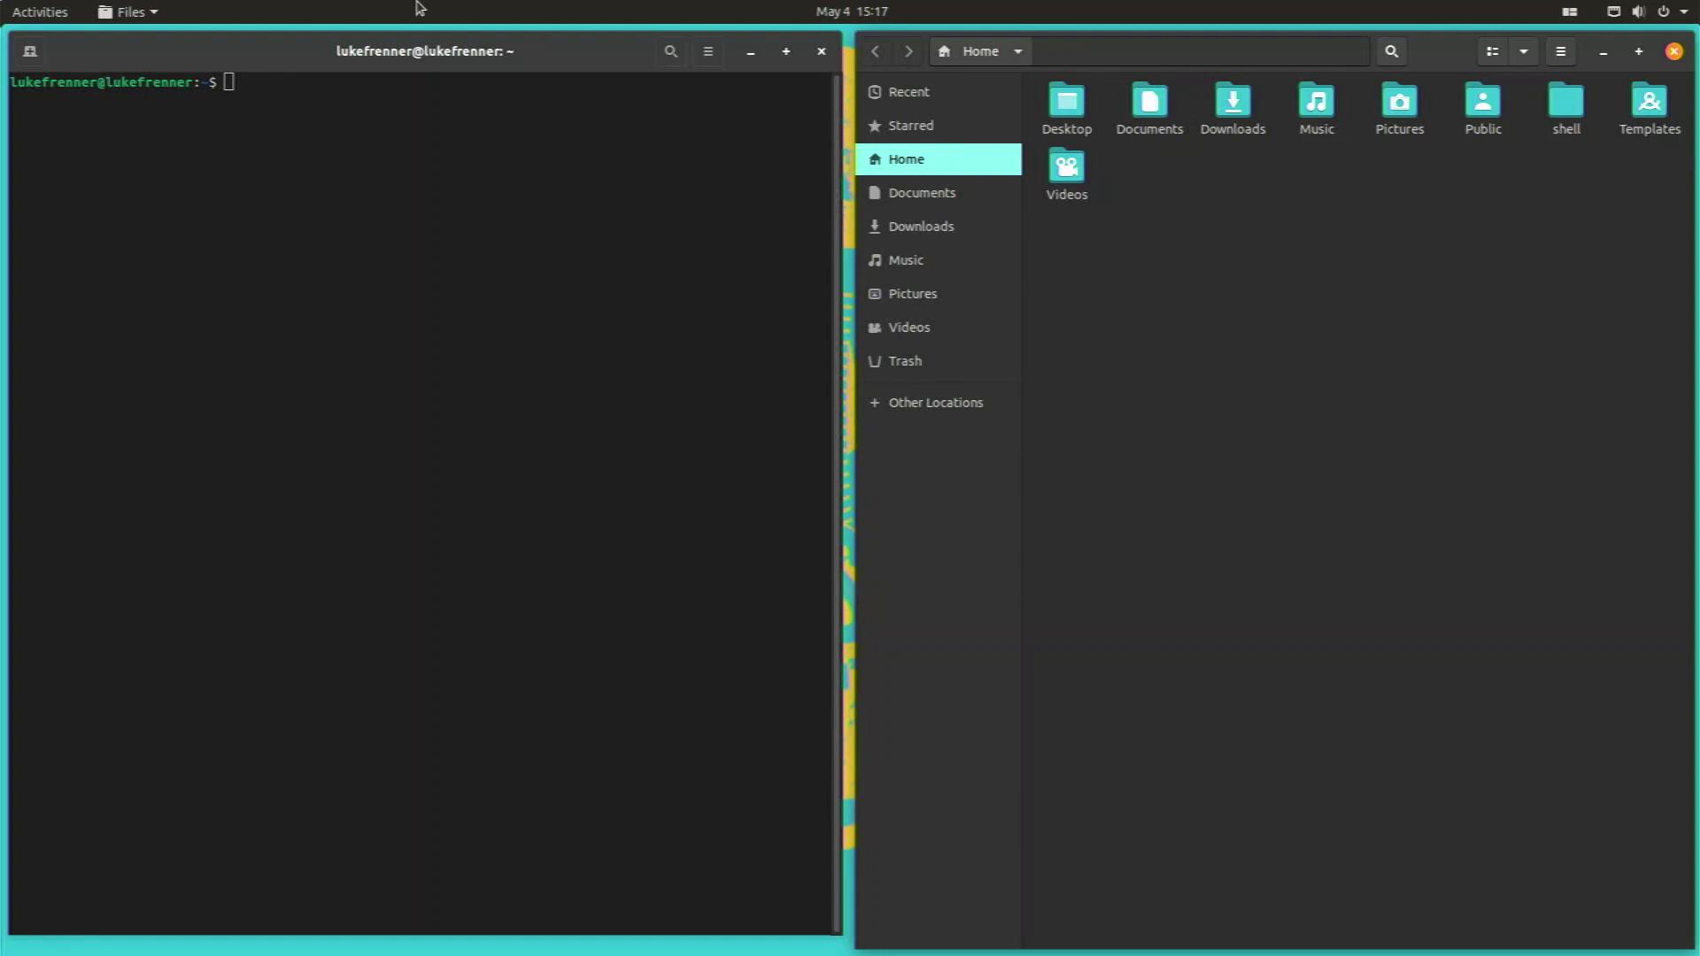
pyautogui.click(421, 173)
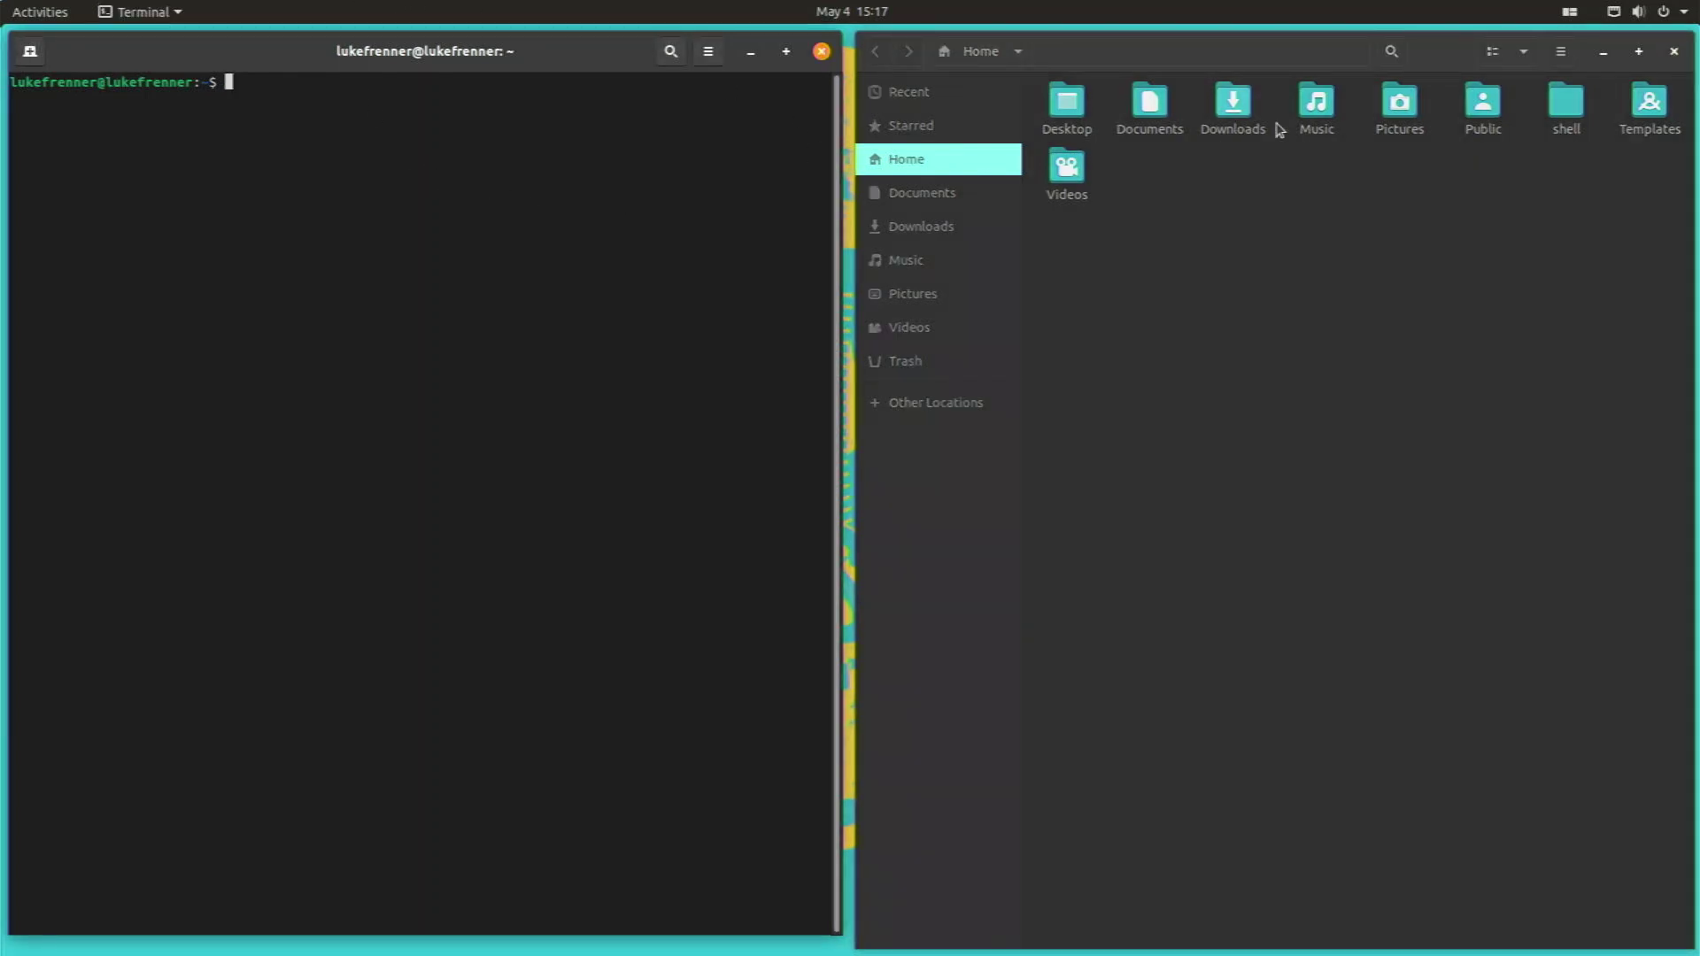
pyautogui.click(1333, 206)
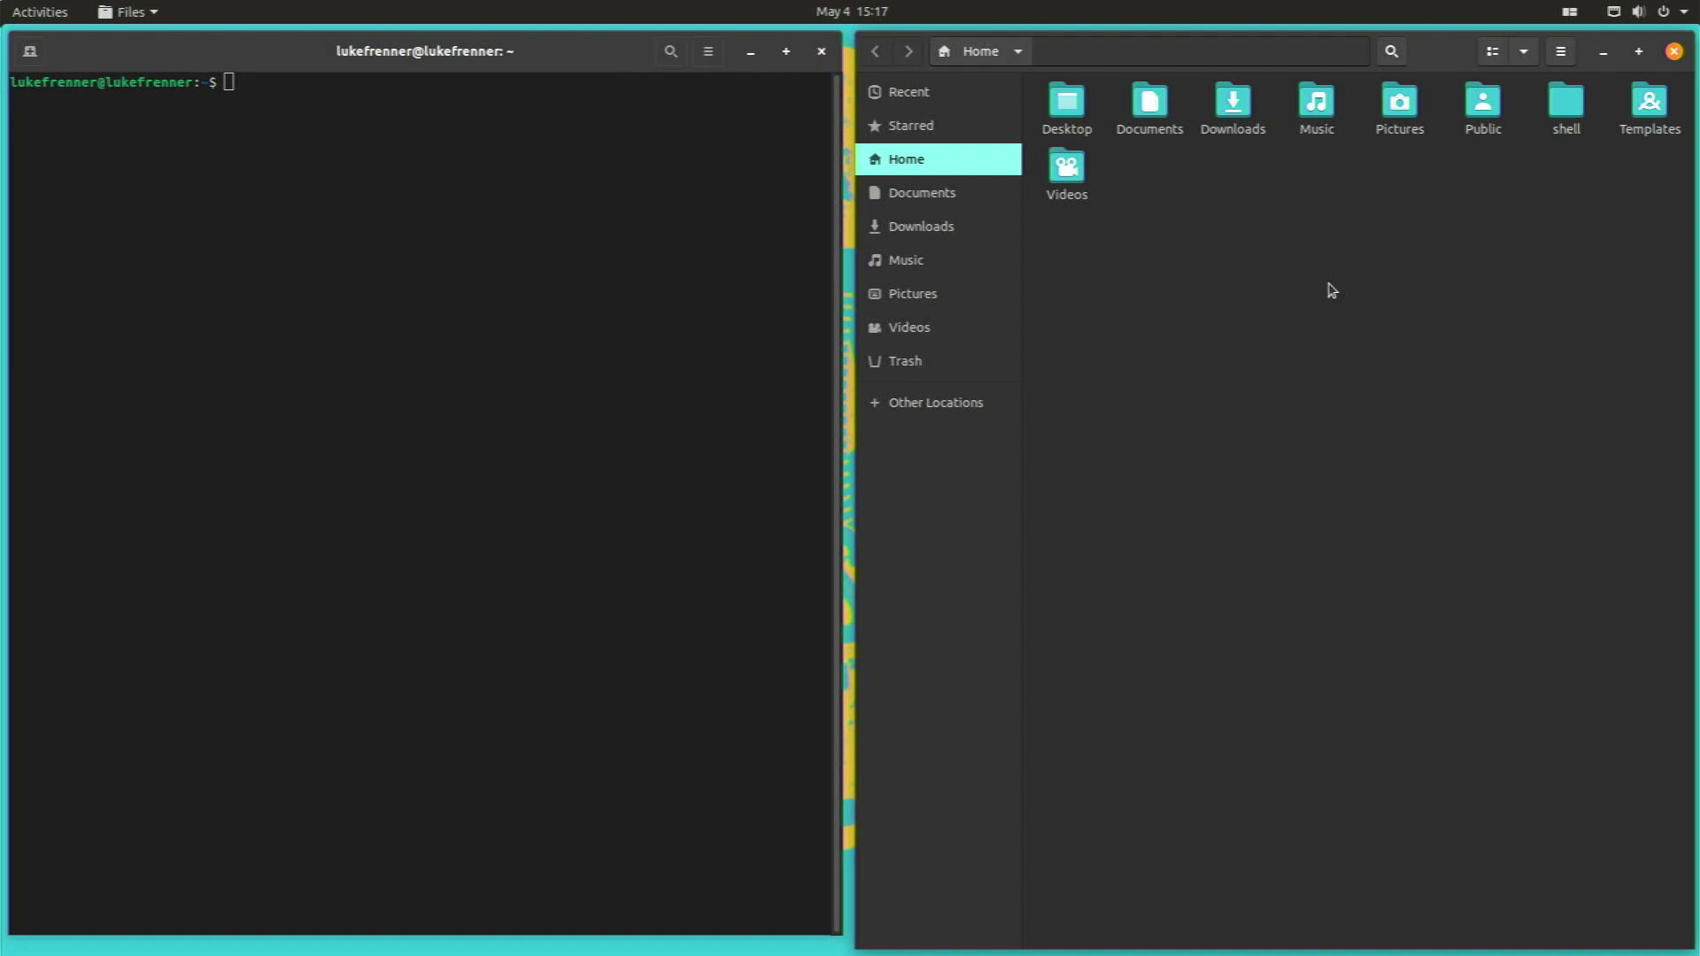
# - Switch focus to the terminal tile and run neofetch
pyautogui.hotkey('alt', 'Tab')
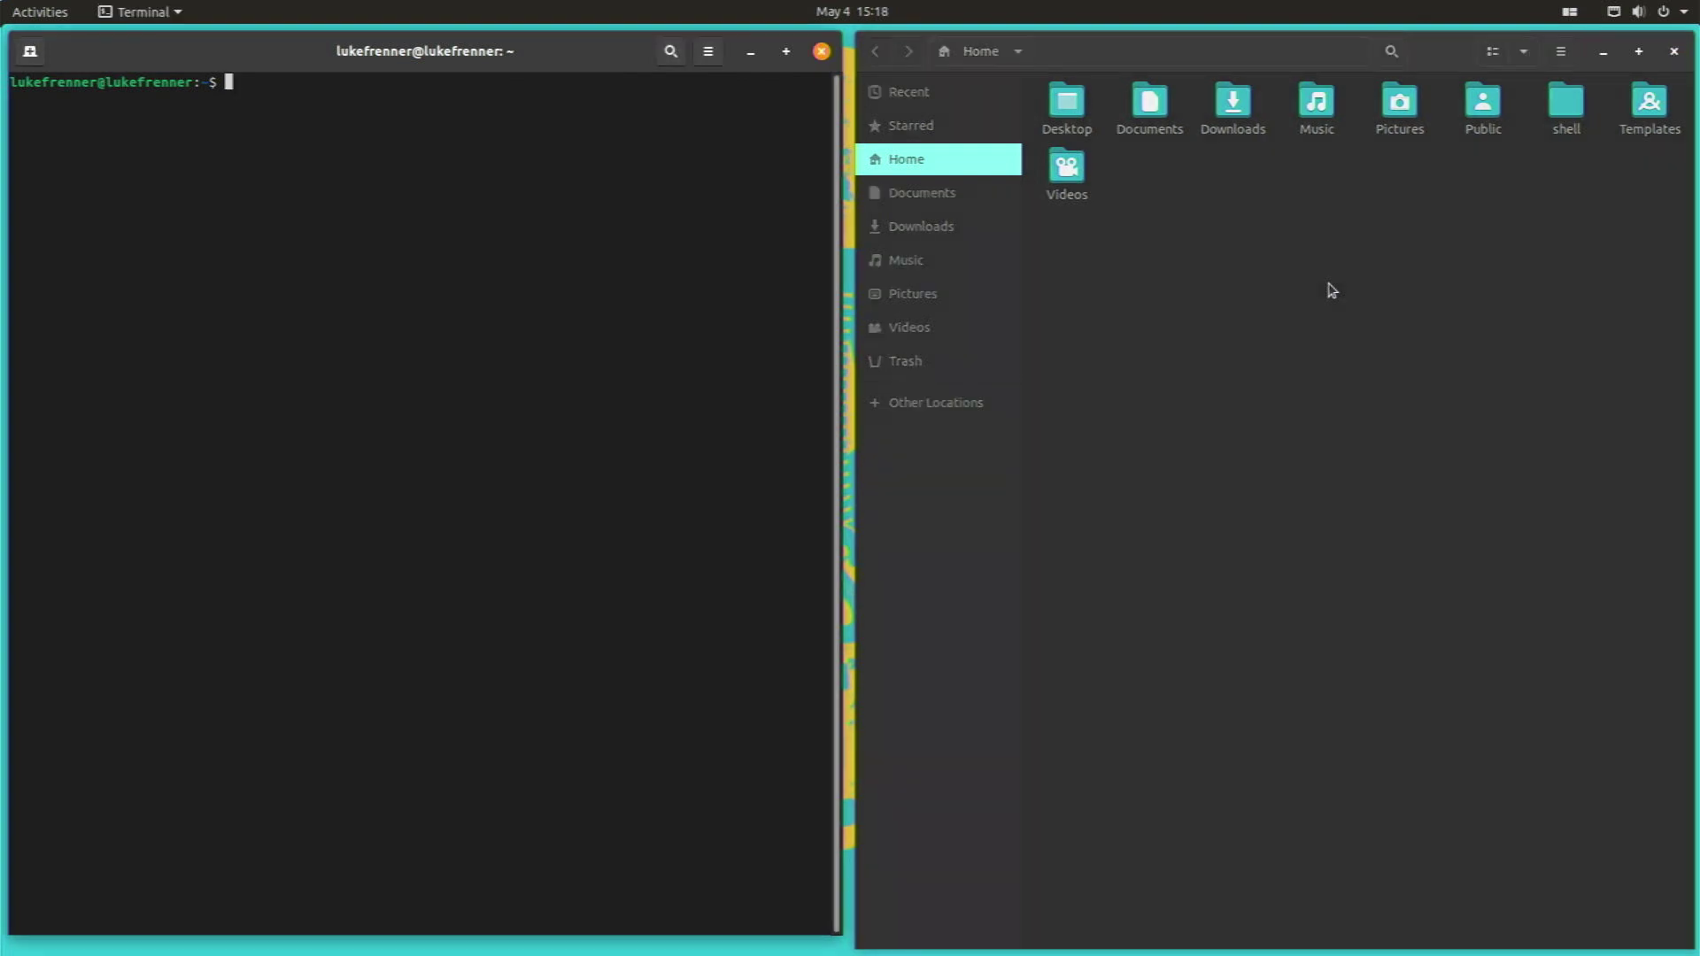
pyautogui.hotkey('alt', 'Tab')
pyautogui.hotkey('alt', 'Tab')
pyautogui.write('neofetch')
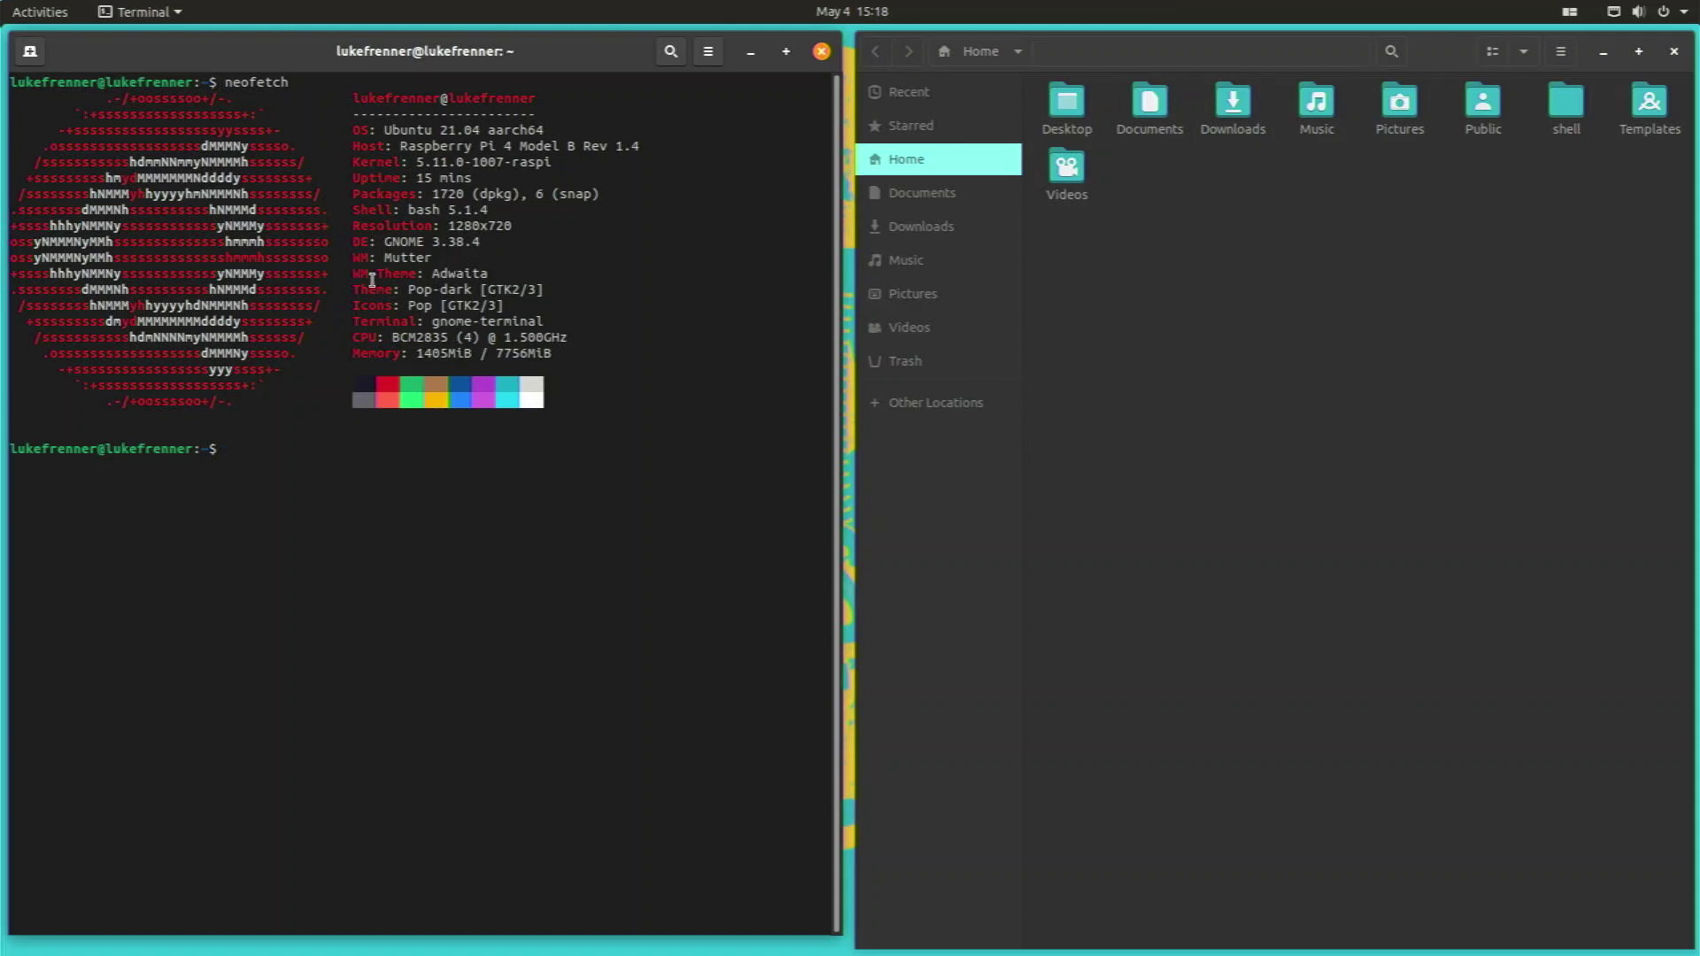
# - Highlight the Theme–Icons and Host–DE output lines, then close the terminal and maximize Files
pyautogui.moveTo(370, 275); pyautogui.dragTo(389, 320)
pyautogui.click(391, 315)
pyautogui.moveTo(398, 144); pyautogui.dragTo(455, 244)
pyautogui.click(454, 244)
pyautogui.click(822, 51)
pyautogui.press('super+Up')
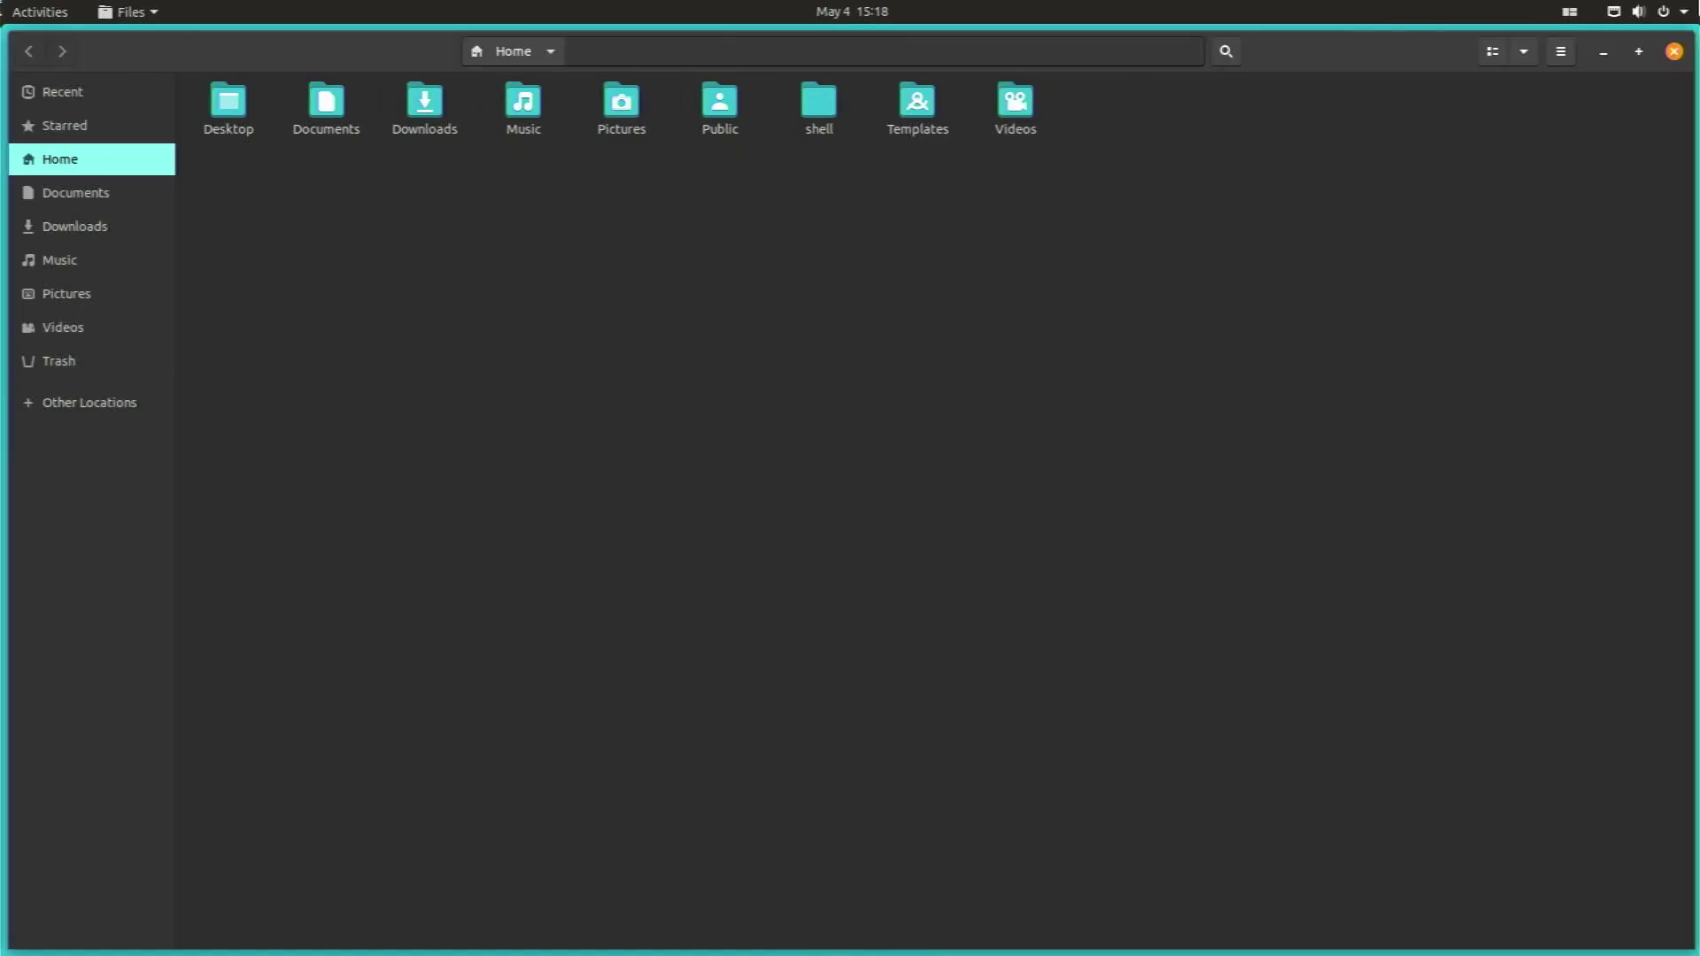
# - Close Files and bring the Firefox window forward, maximized, on the top workspace
pyautogui.click(1674, 52)
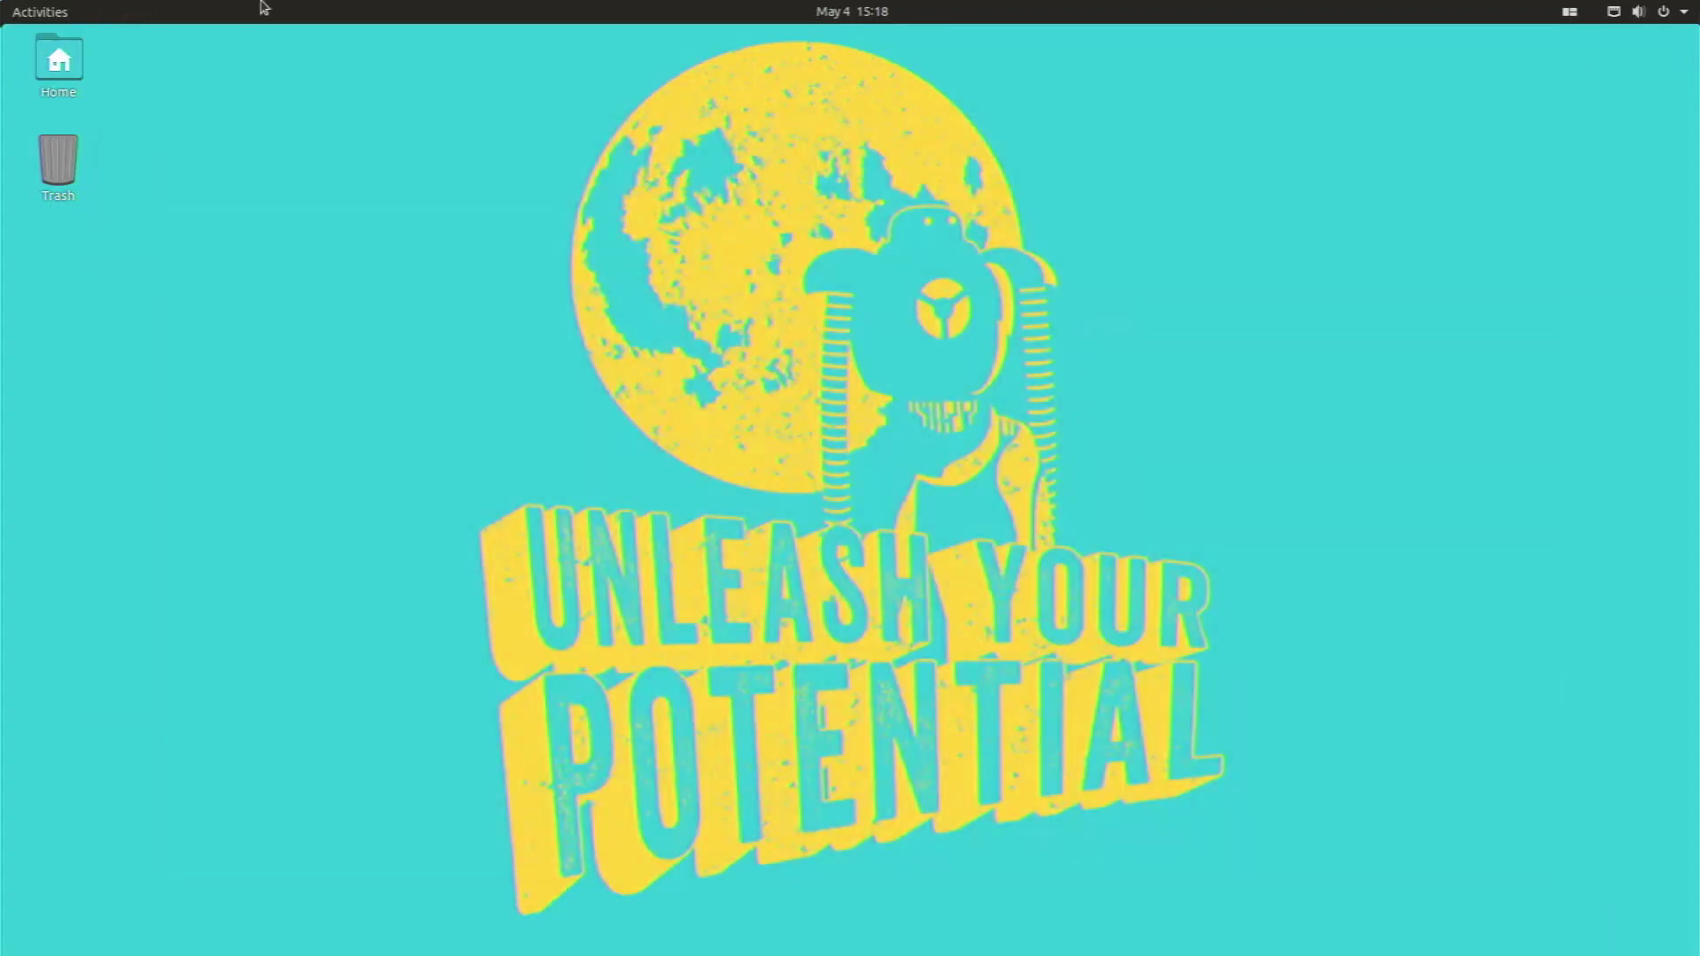
pyautogui.moveTo(1, 2)
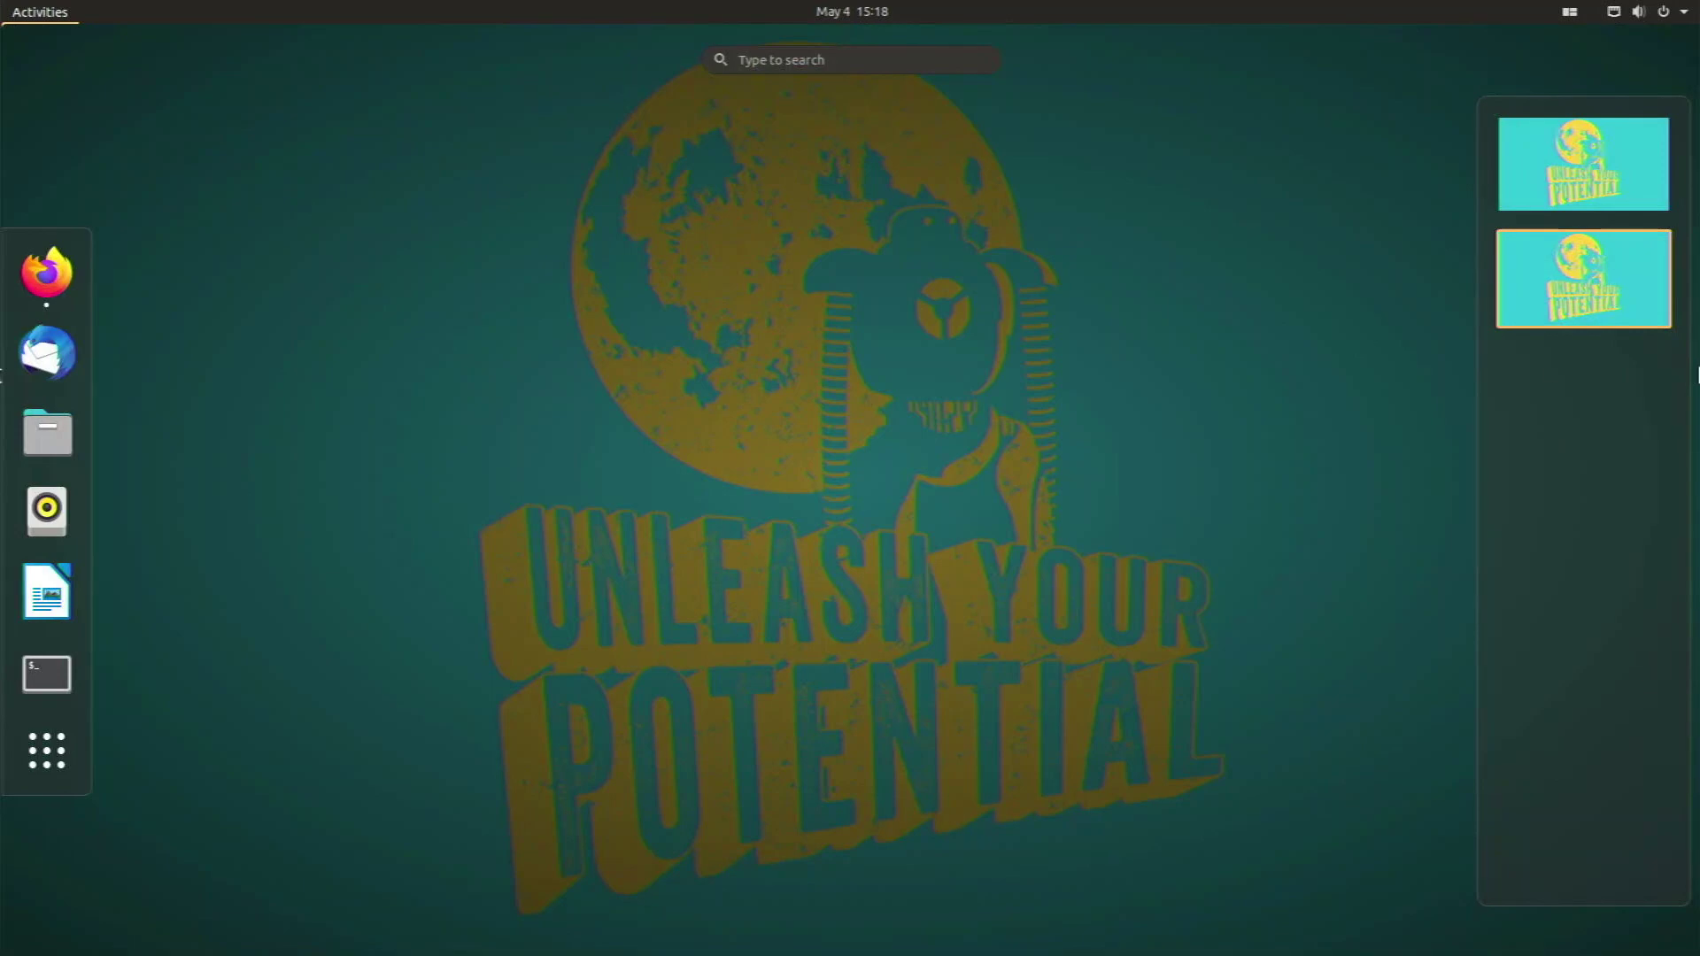
pyautogui.click(1584, 197)
pyautogui.click(1209, 405)
pyautogui.press('super+Up')
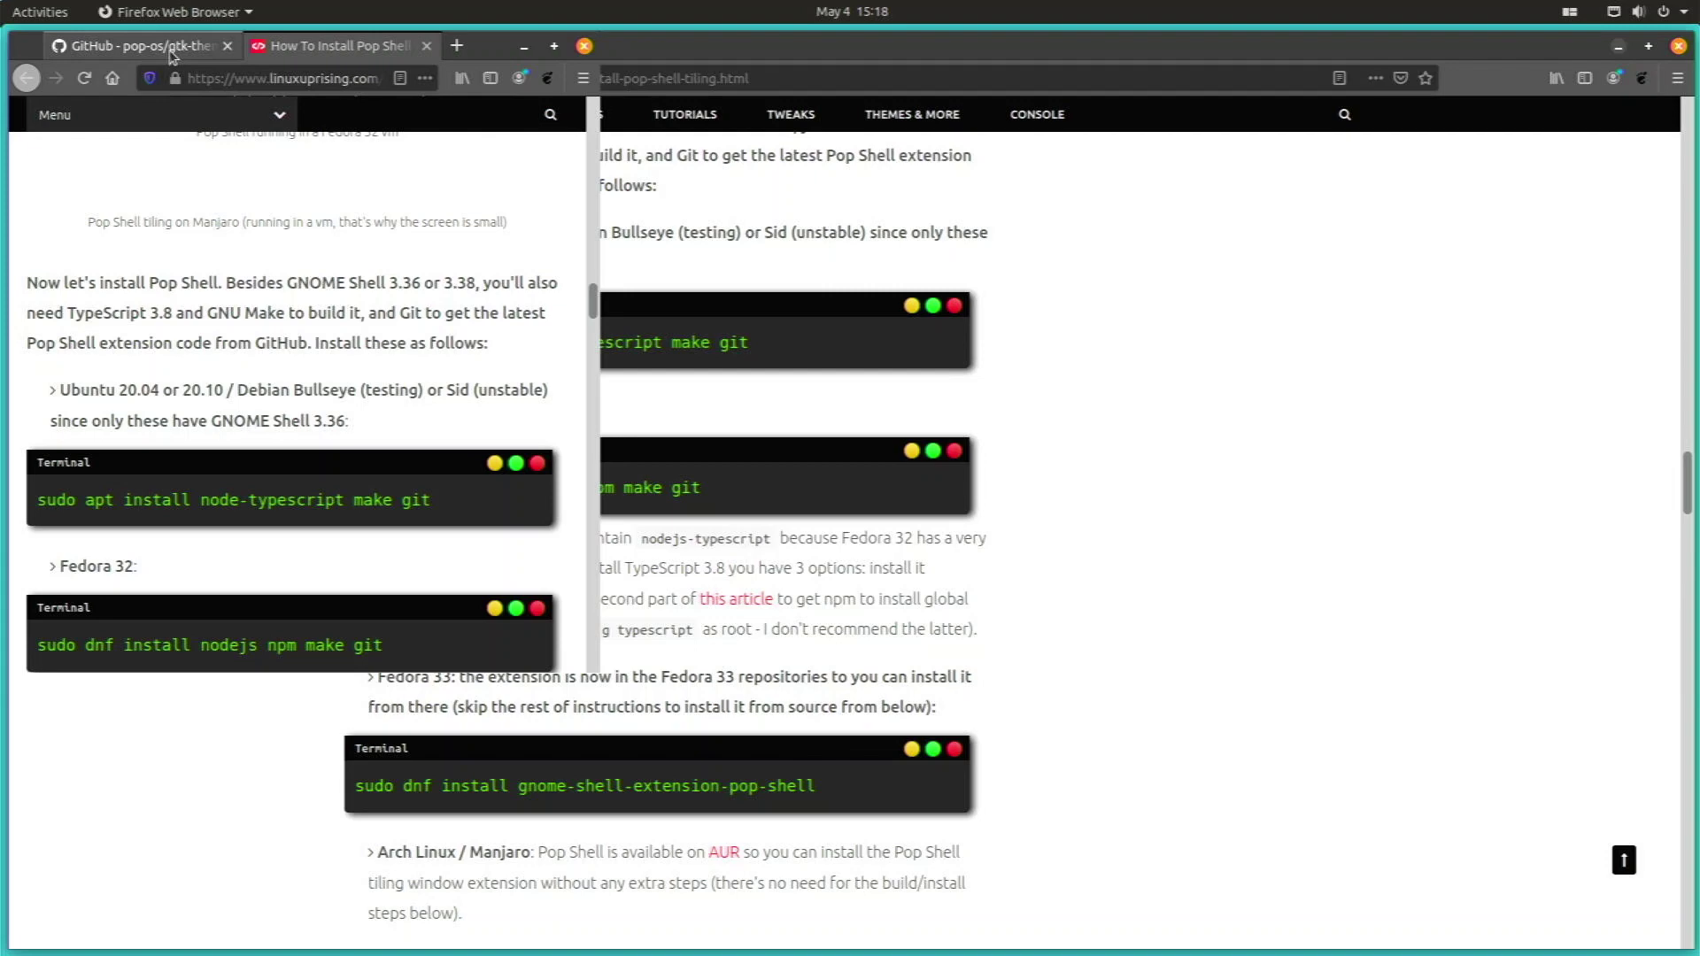
# - Switch to the GitHub tab, open and maximize a New Tab, then close it
pyautogui.click(142, 46)
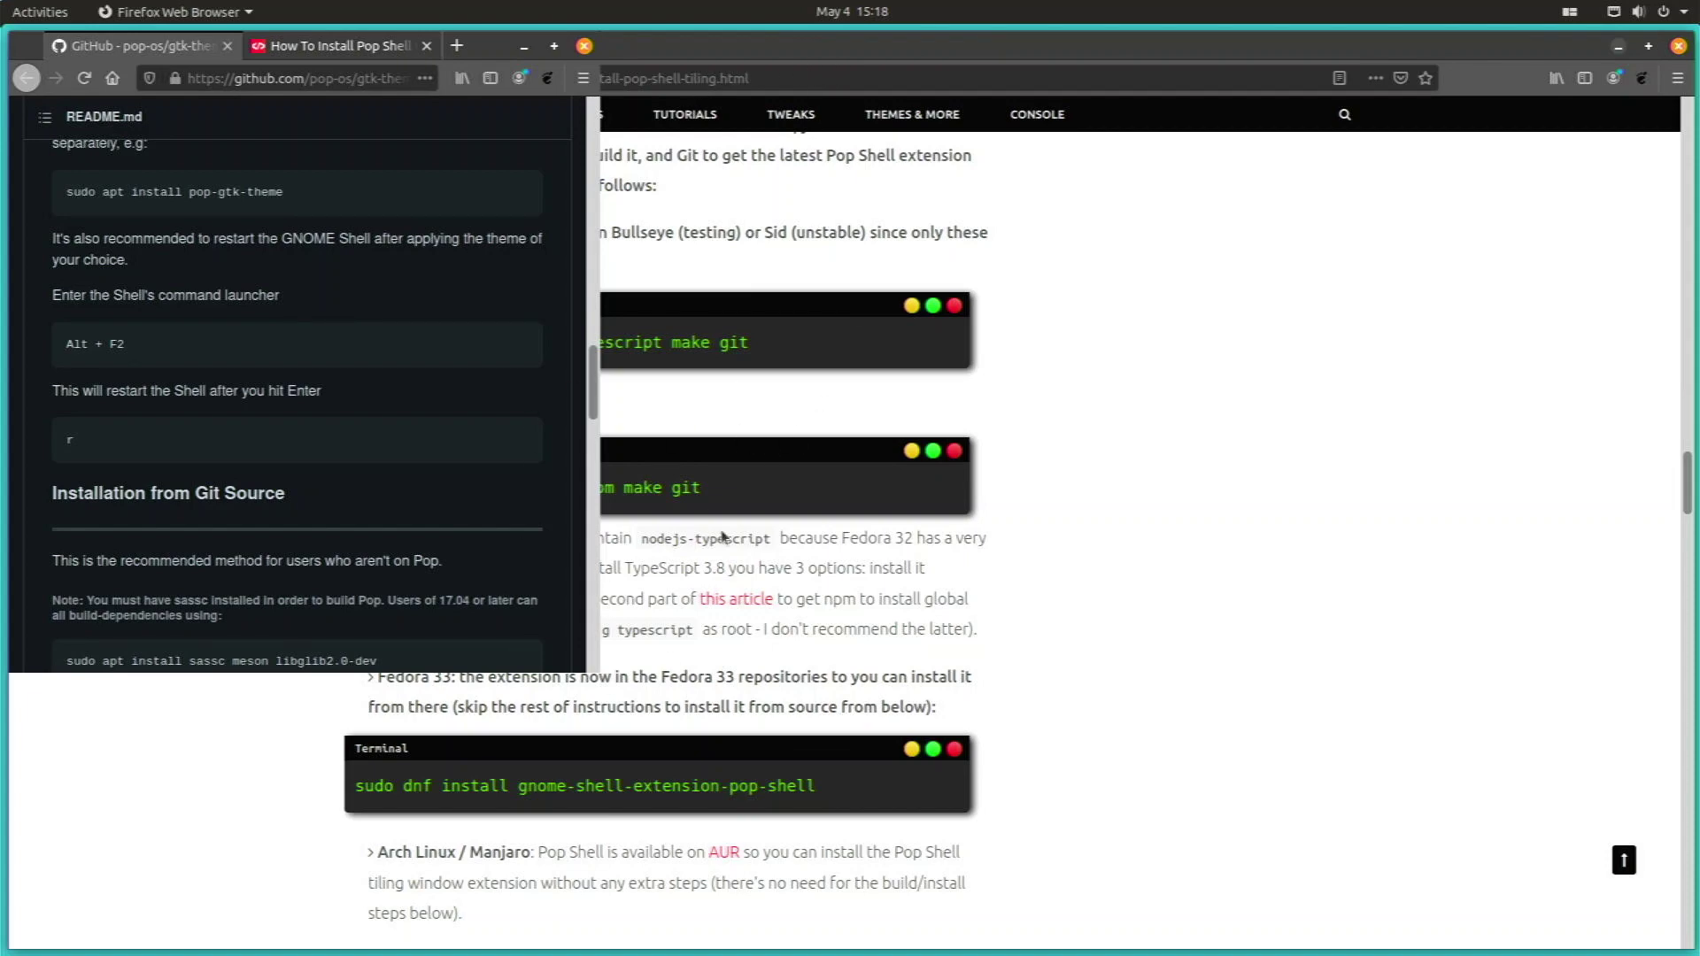
pyautogui.click(459, 46)
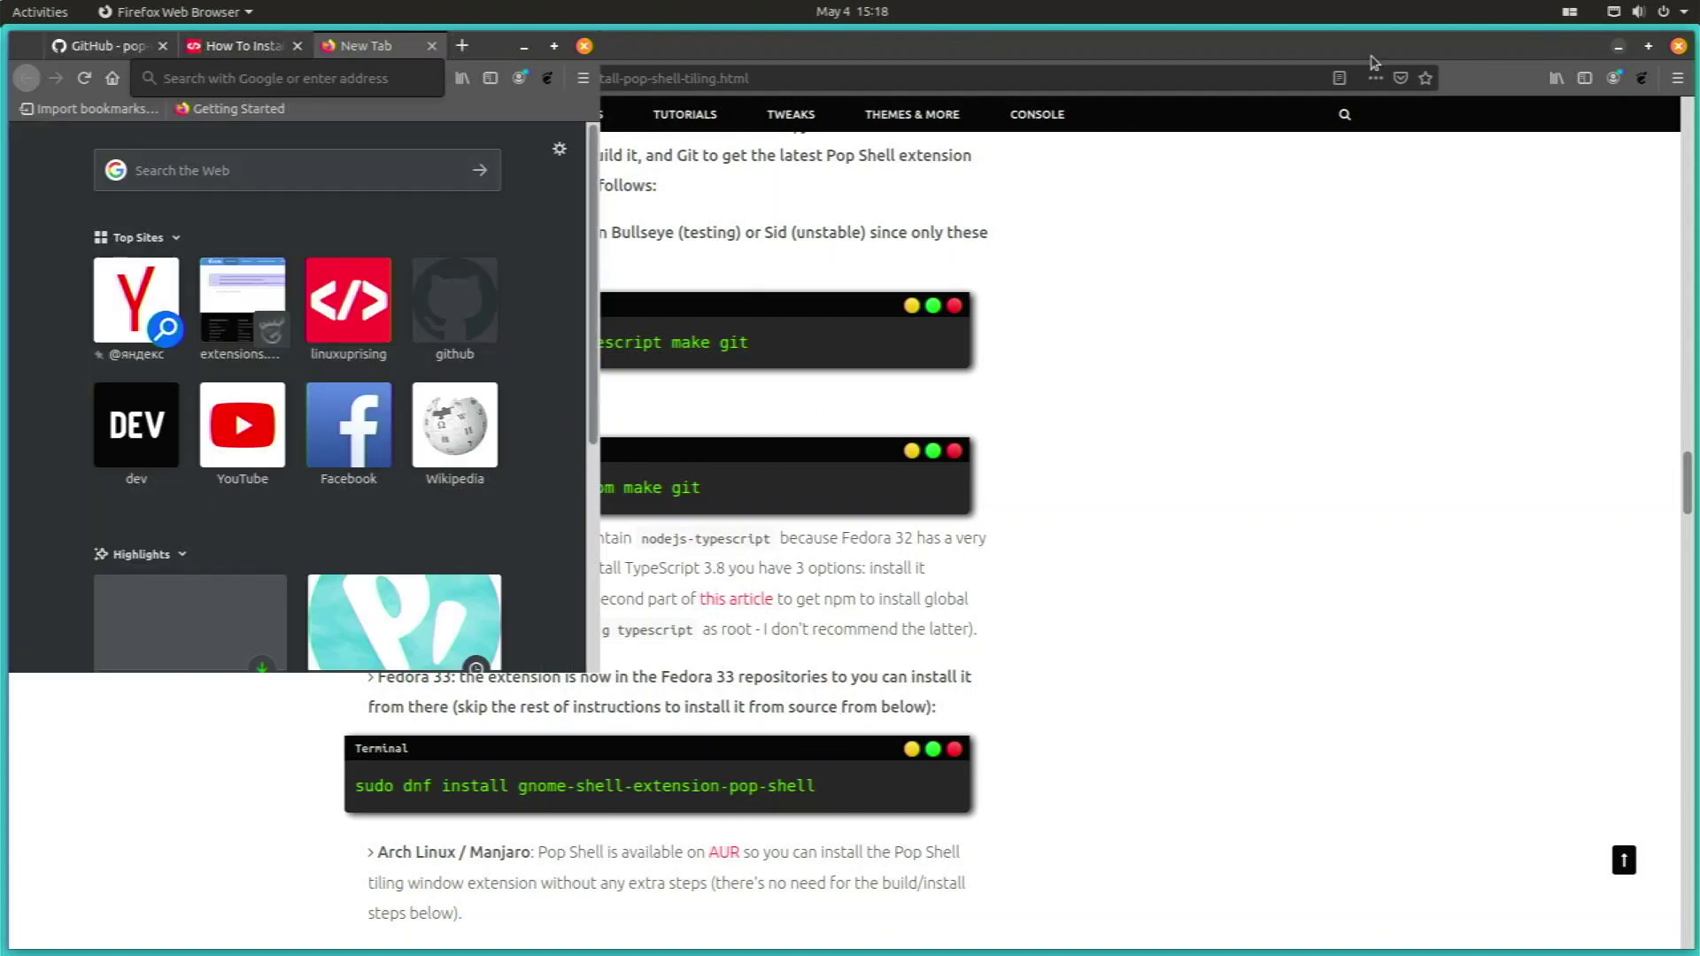
pyautogui.click(1679, 46)
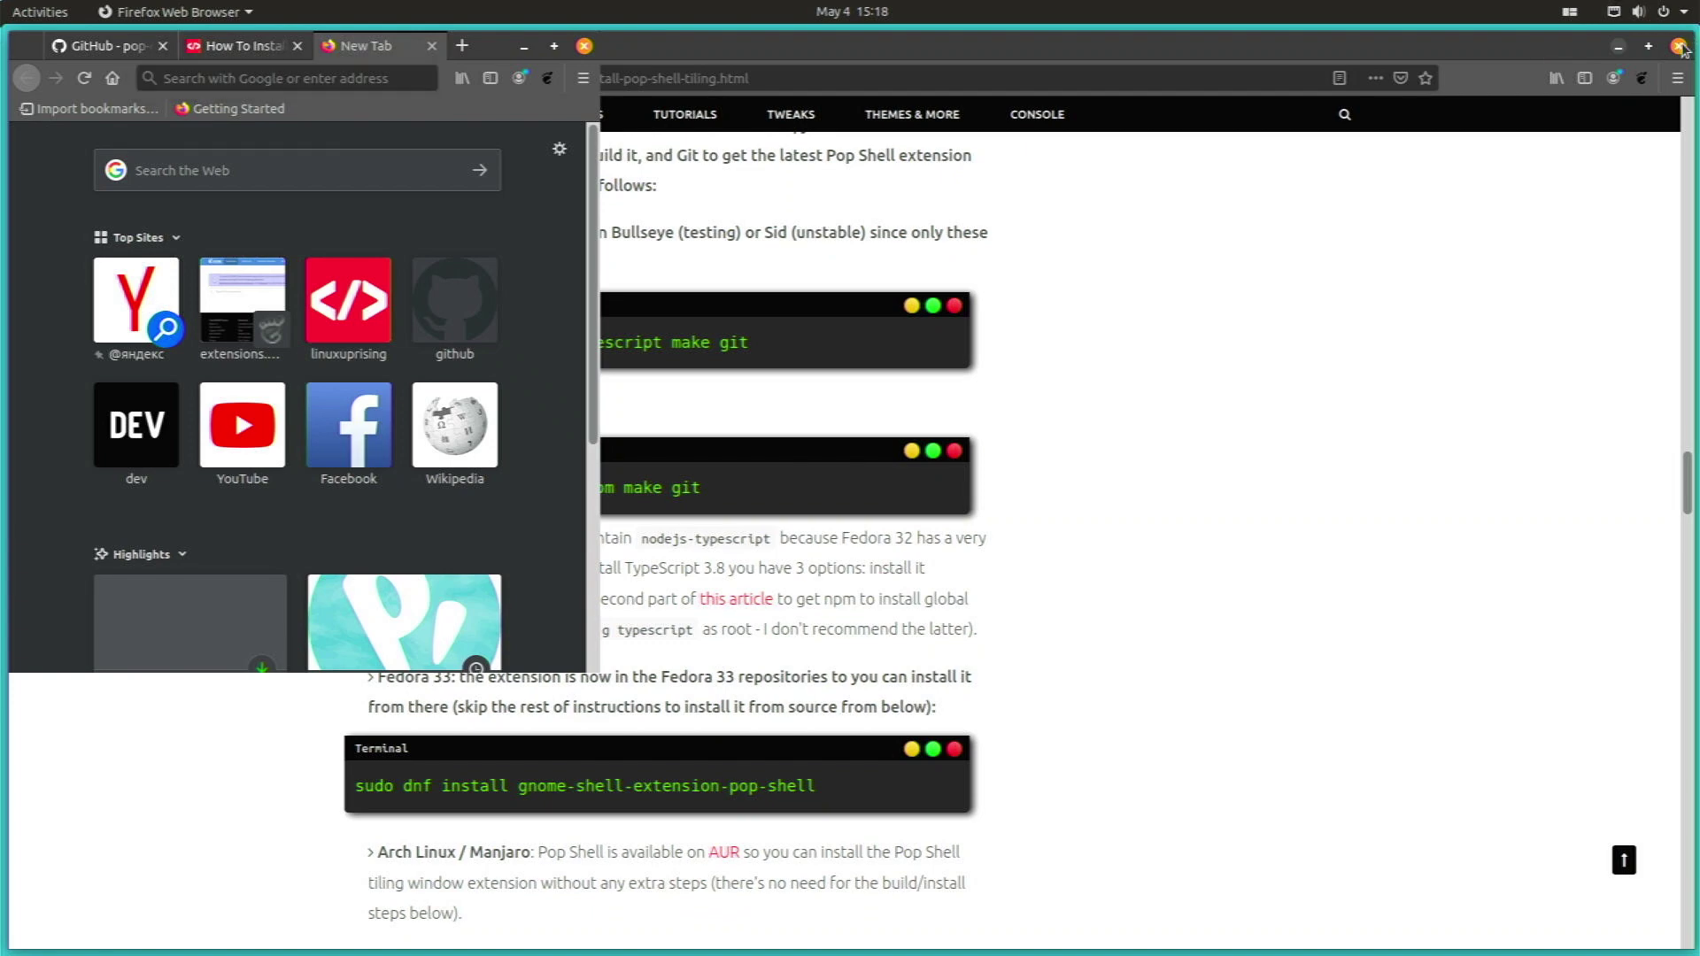
pyautogui.click(554, 45)
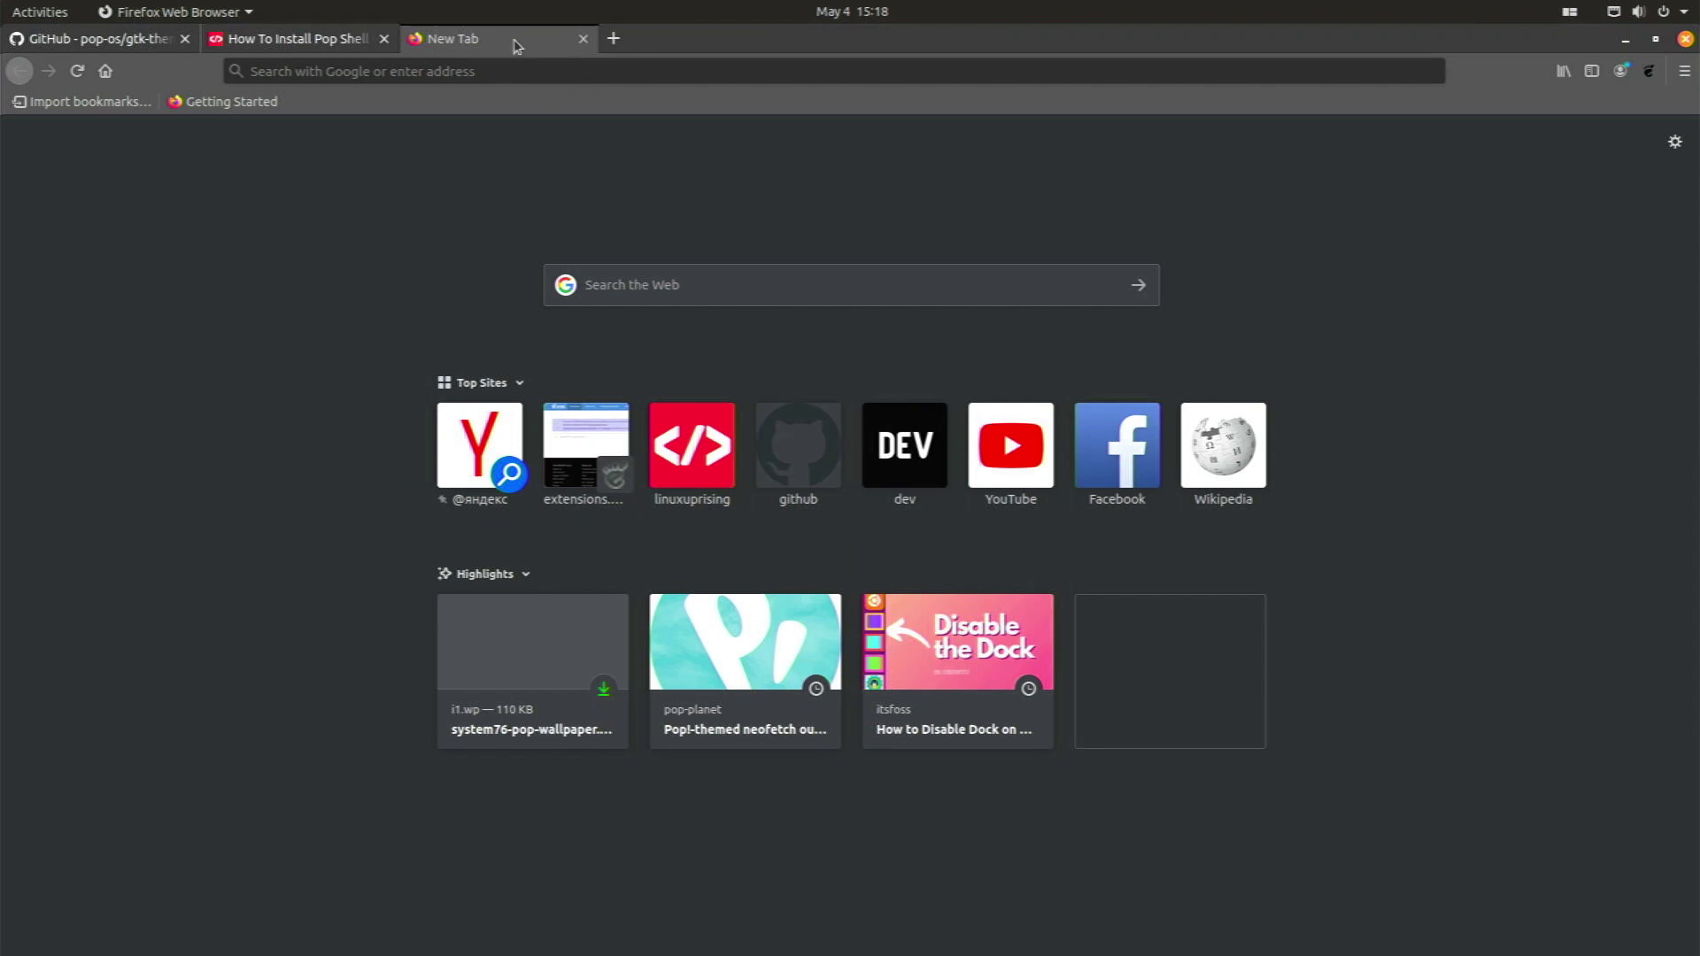
pyautogui.click(582, 39)
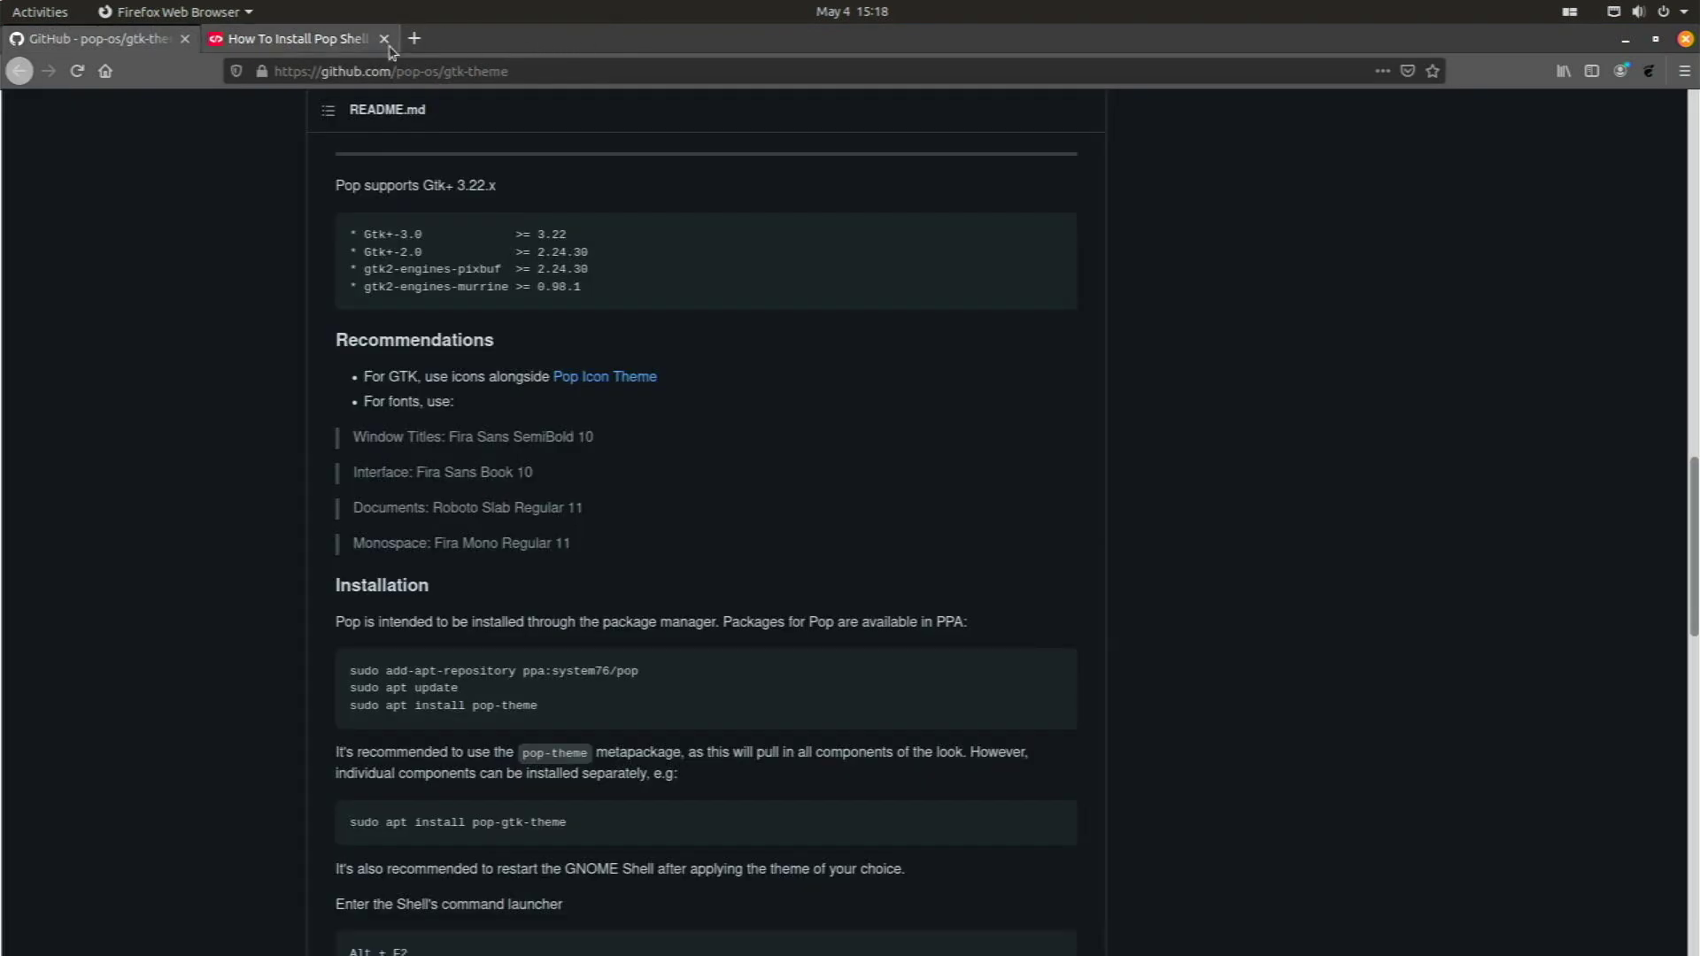
# - Scroll the gtk-theme README and highlight the three PPA install commands
pyautogui.scroll(3, 465, 232)
pyautogui.scroll(8, 472, 245)
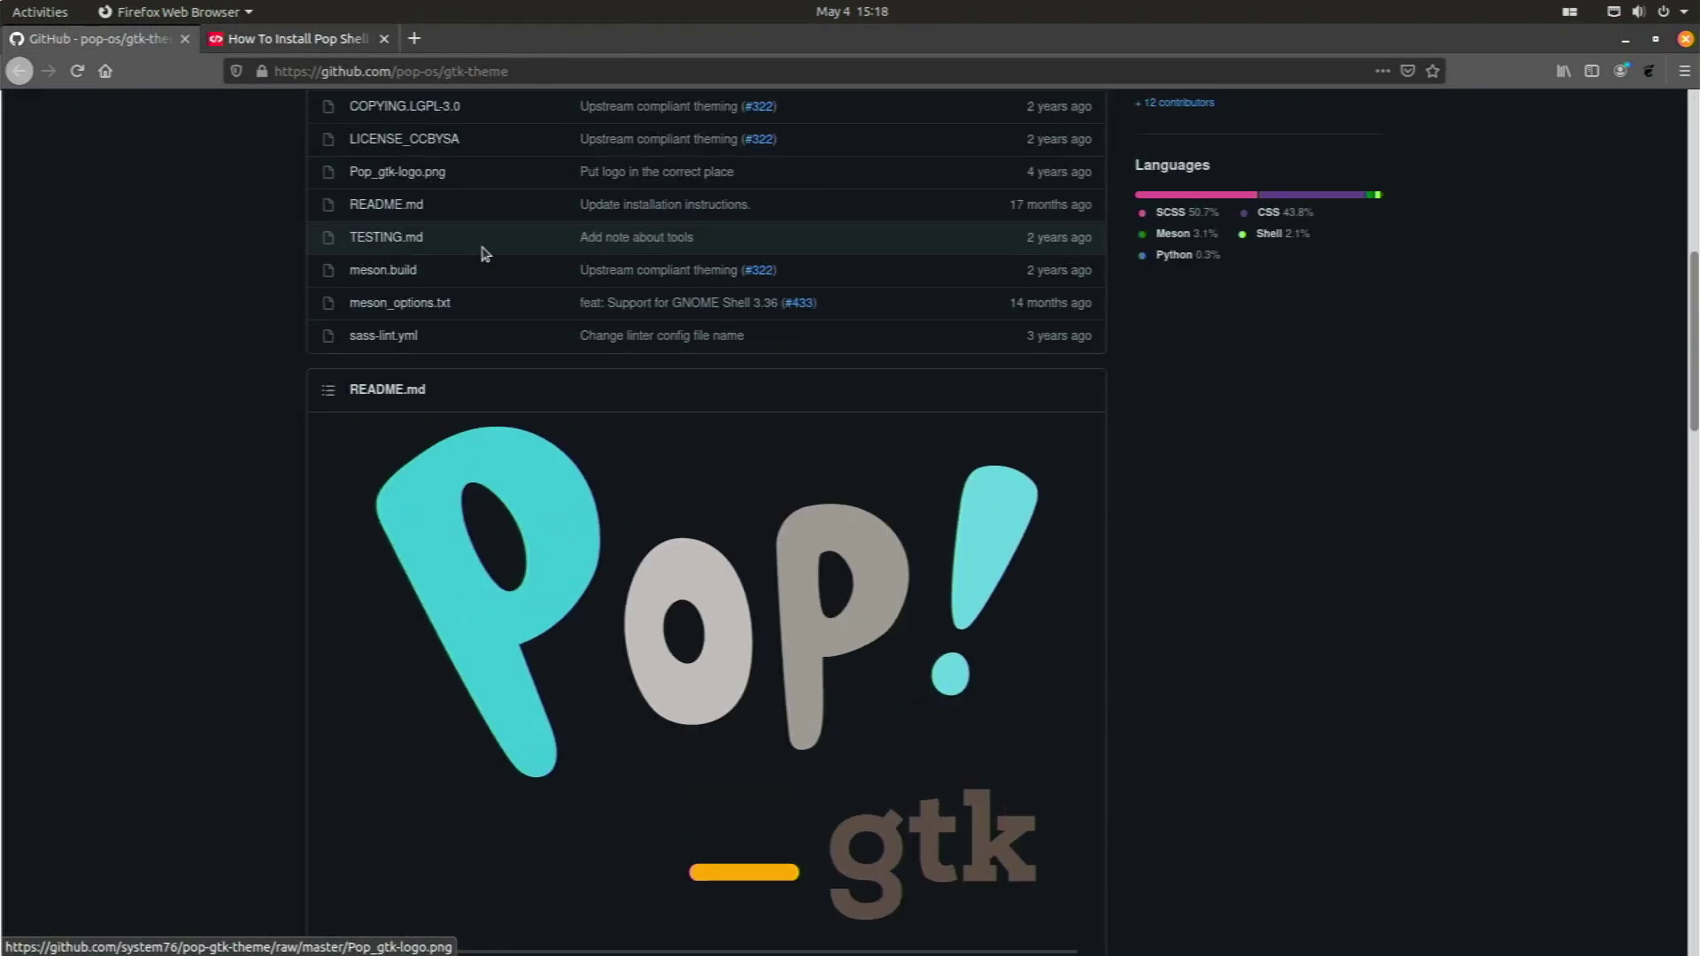
pyautogui.scroll(3, 482, 280)
pyautogui.scroll(-11, 475, 296)
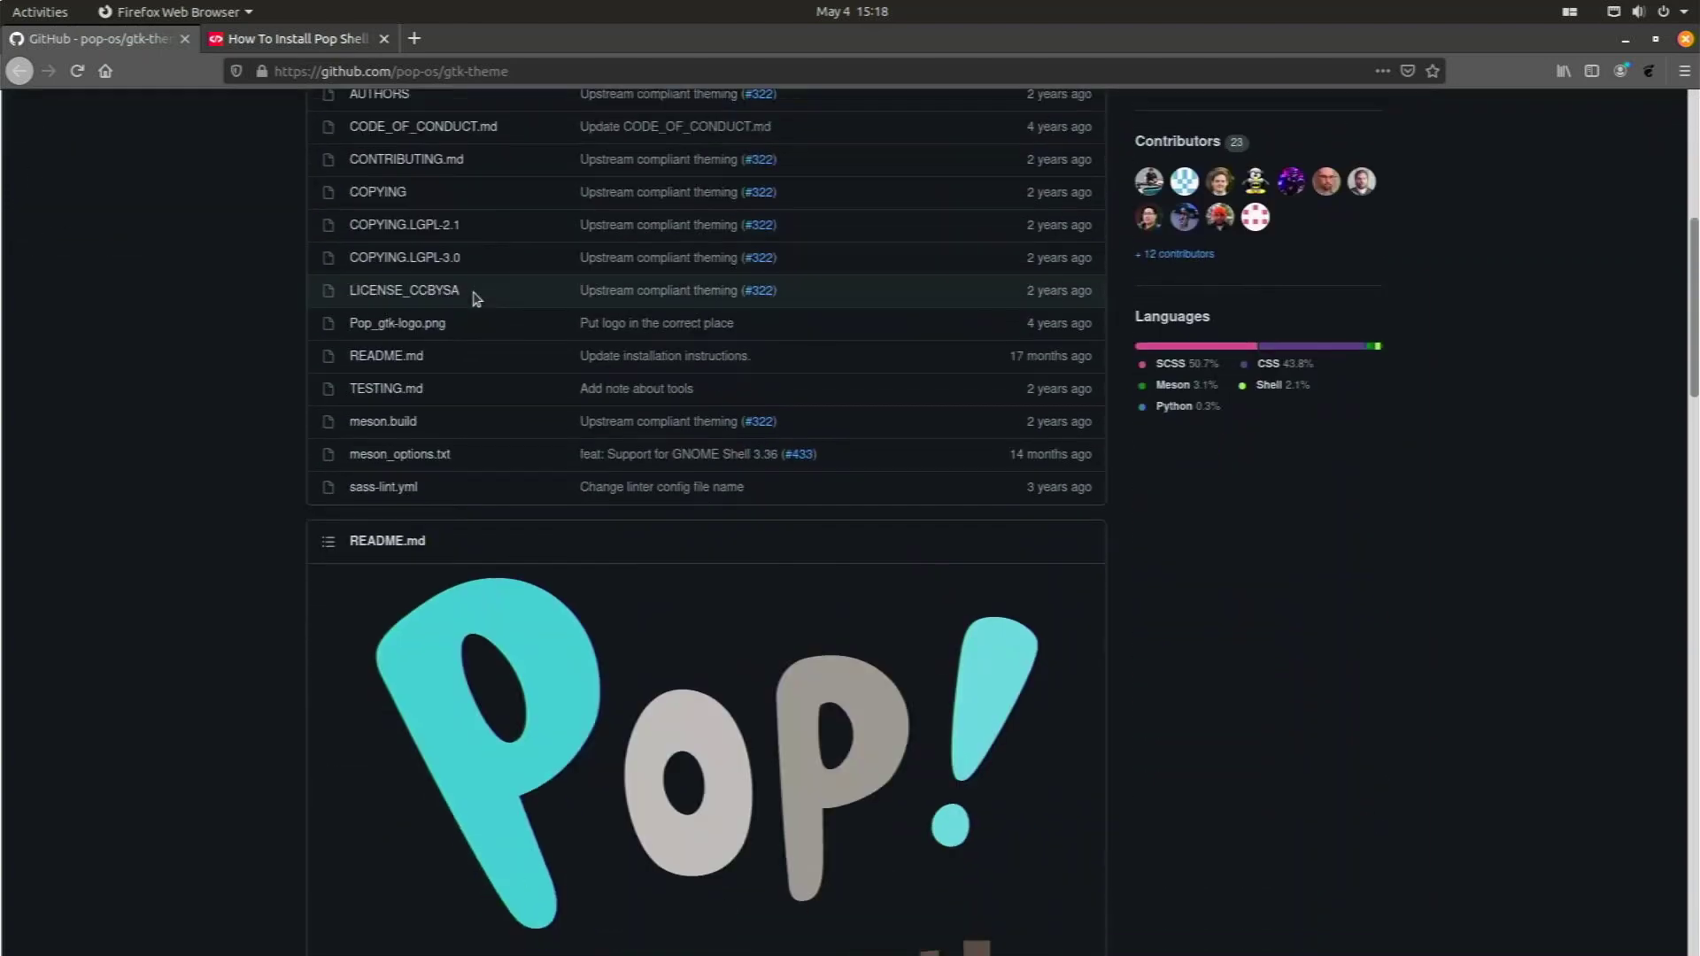
pyautogui.scroll(-7, 474, 306)
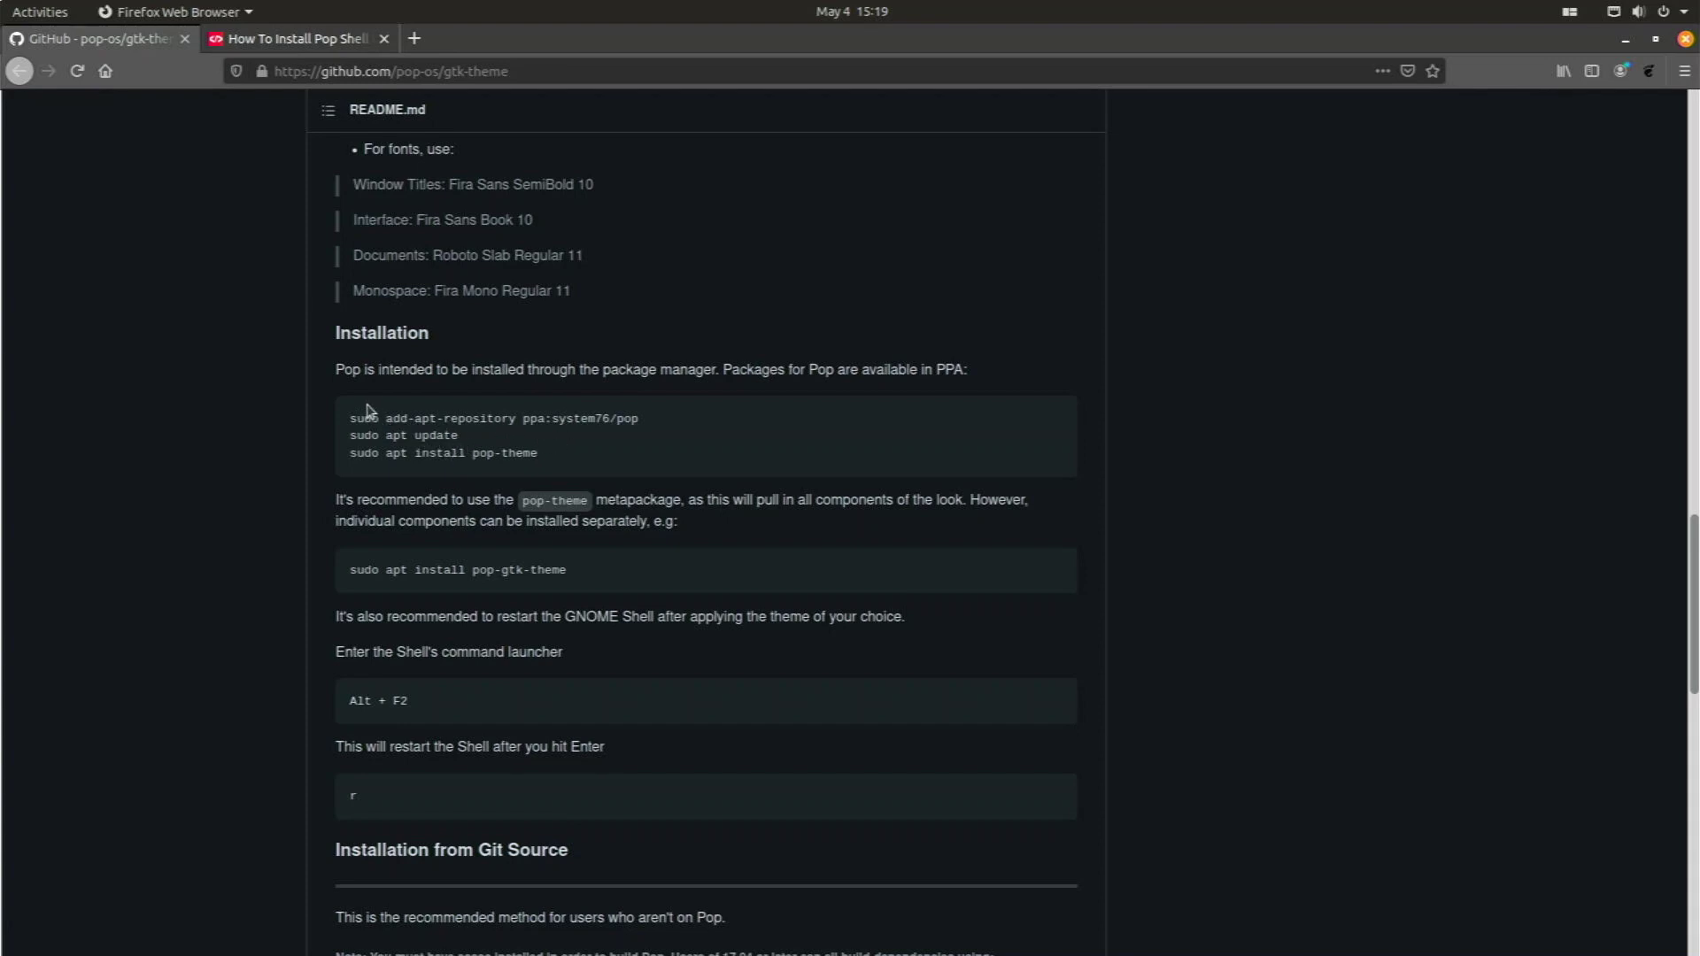
pyautogui.moveTo(369, 409); pyautogui.dragTo(531, 487)
pyautogui.click(532, 482)
# - Scroll down to Installation from Git Source and trigger the Activities hot corner
pyautogui.scroll(-1, 383, 326)
pyautogui.scroll(-5, 383, 326)
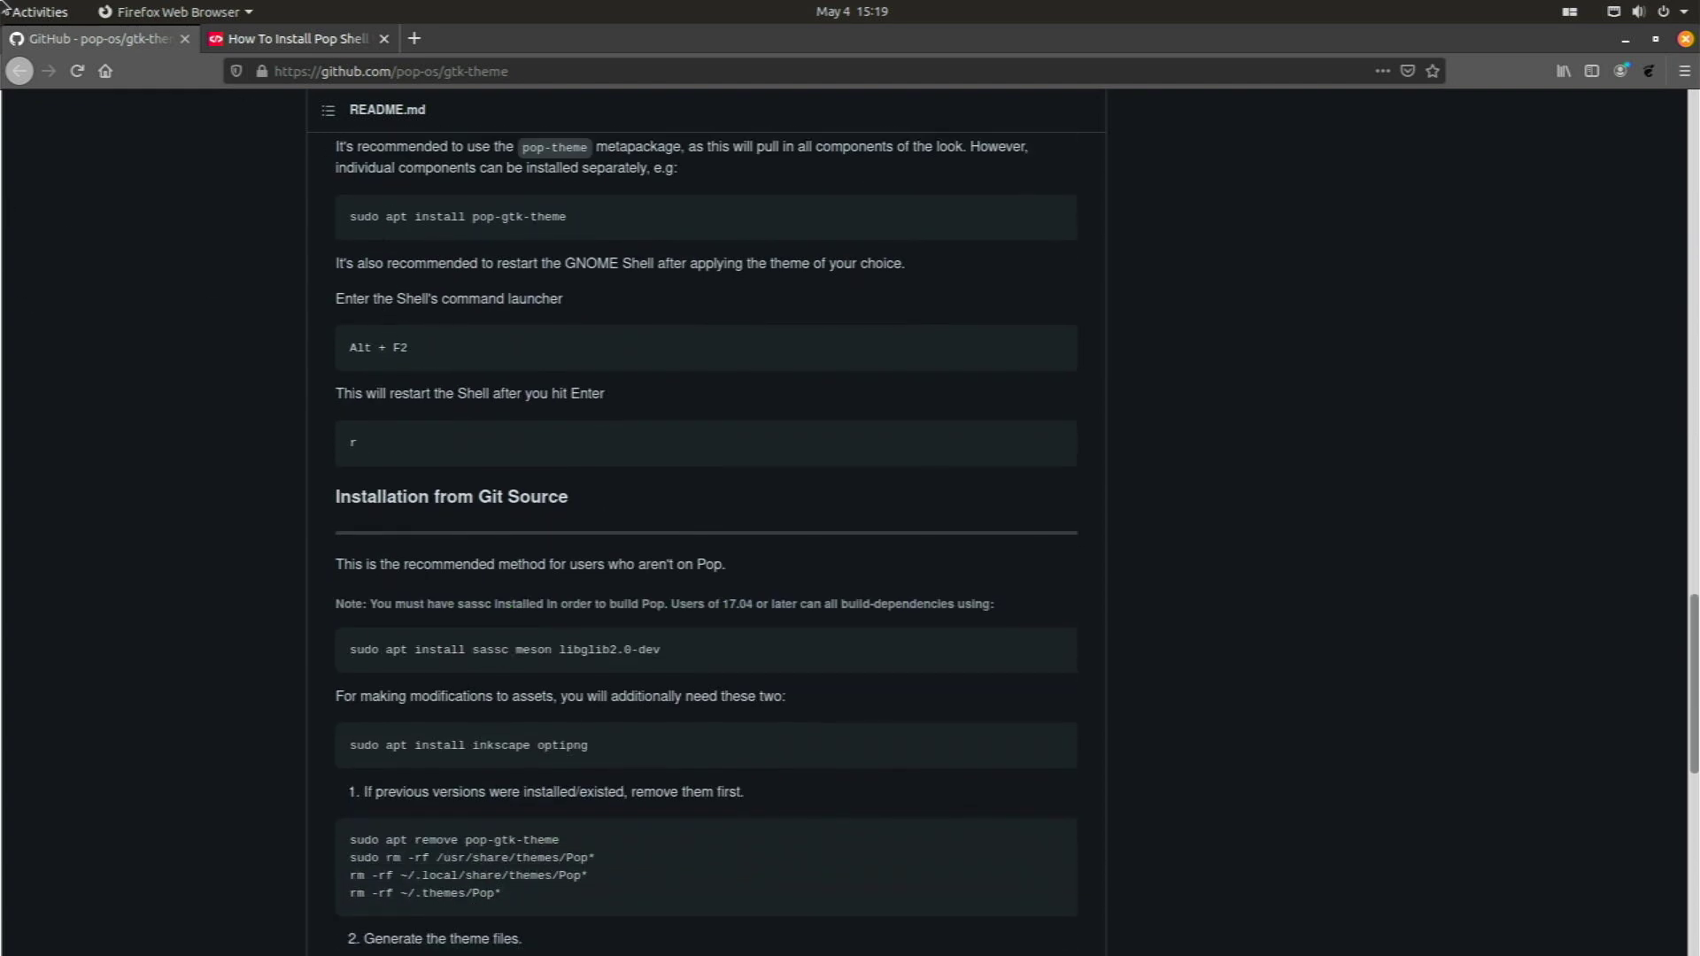
pyautogui.moveTo(4, 5)
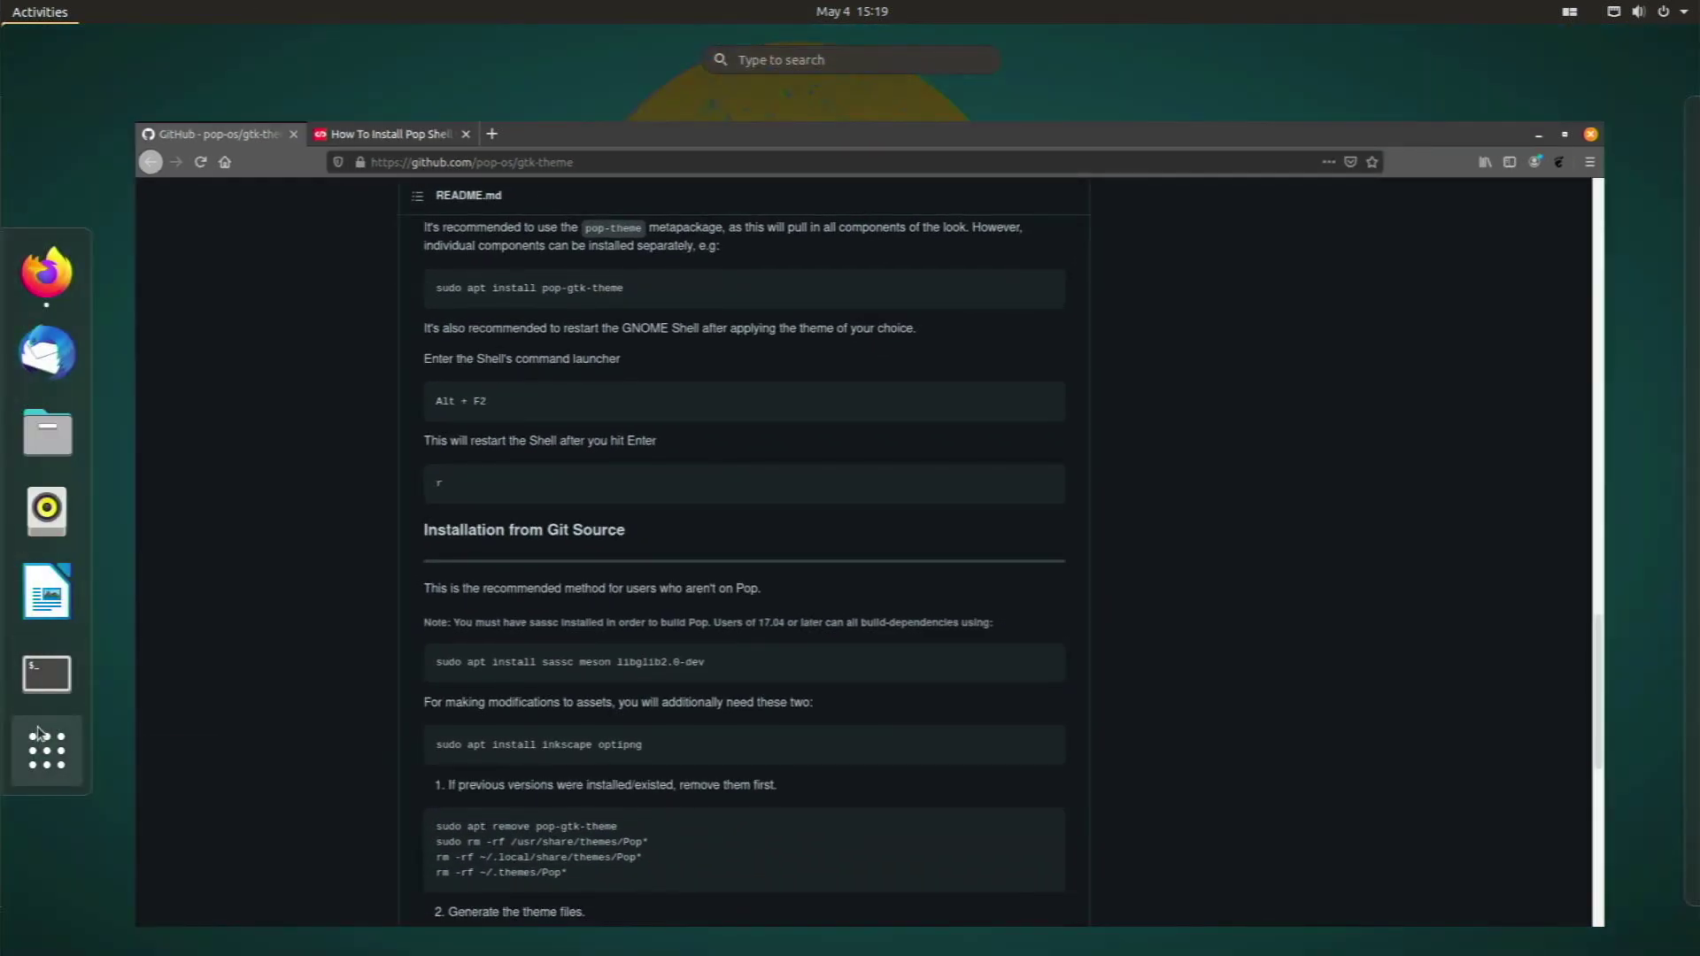
# - Search the application grid for 'tweal' to launch GNOME Tweaks, then return to its category list
pyautogui.click(39, 733)
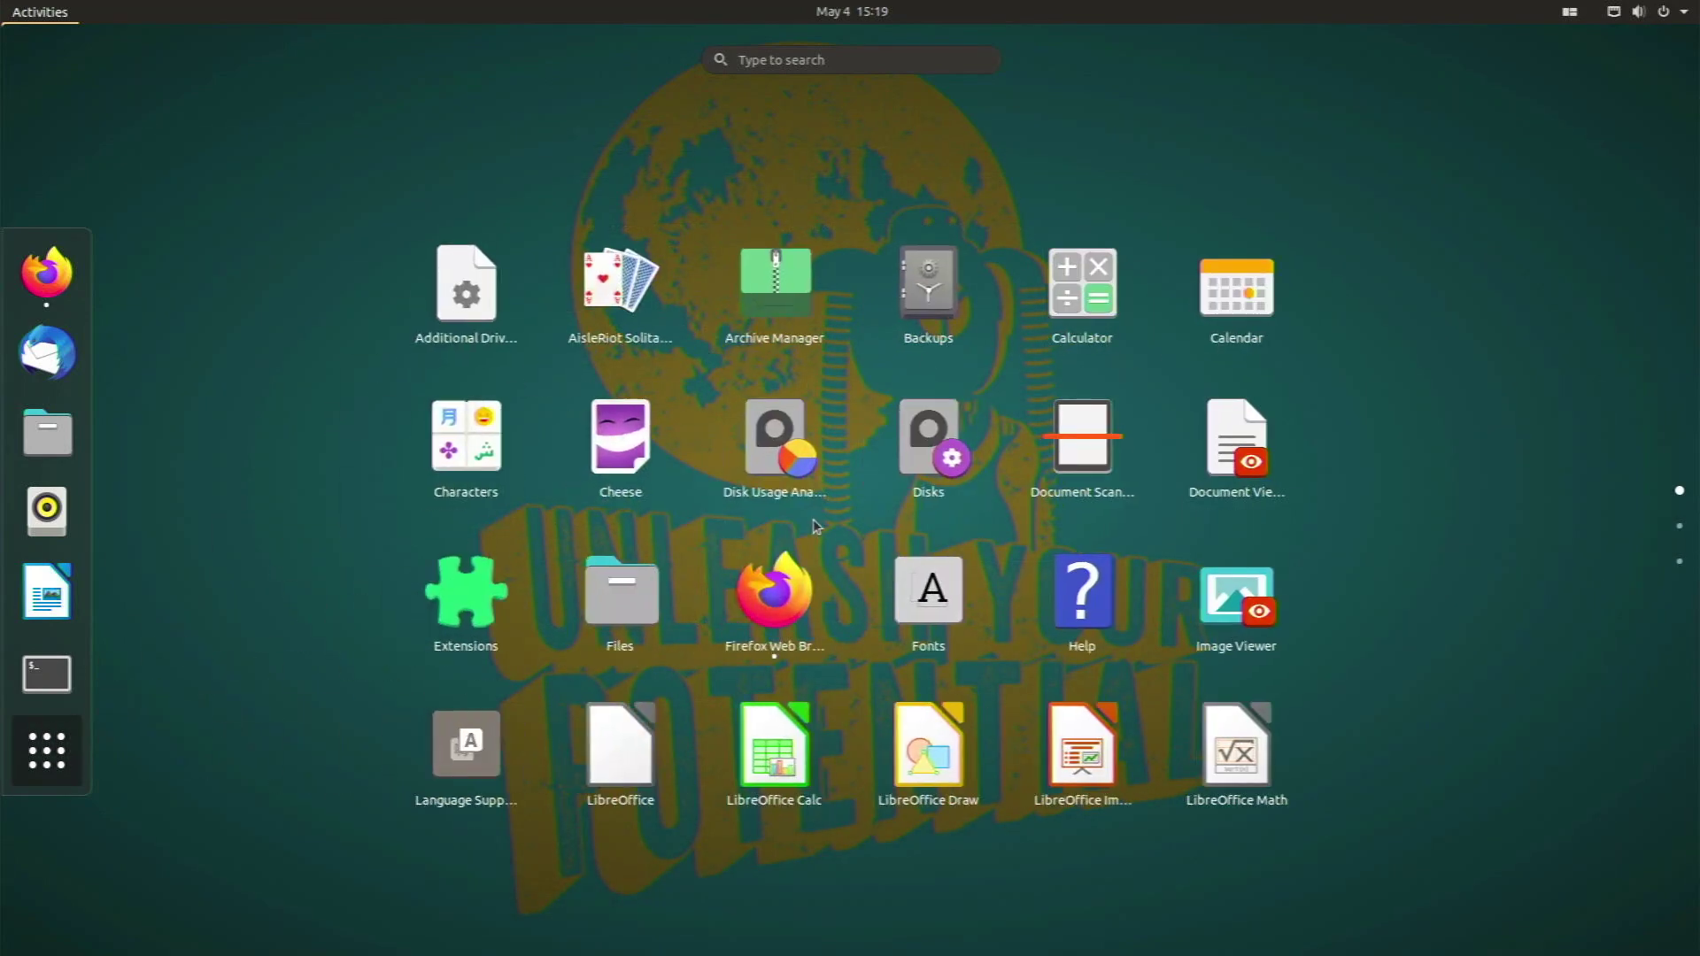
pyautogui.write('tweal')
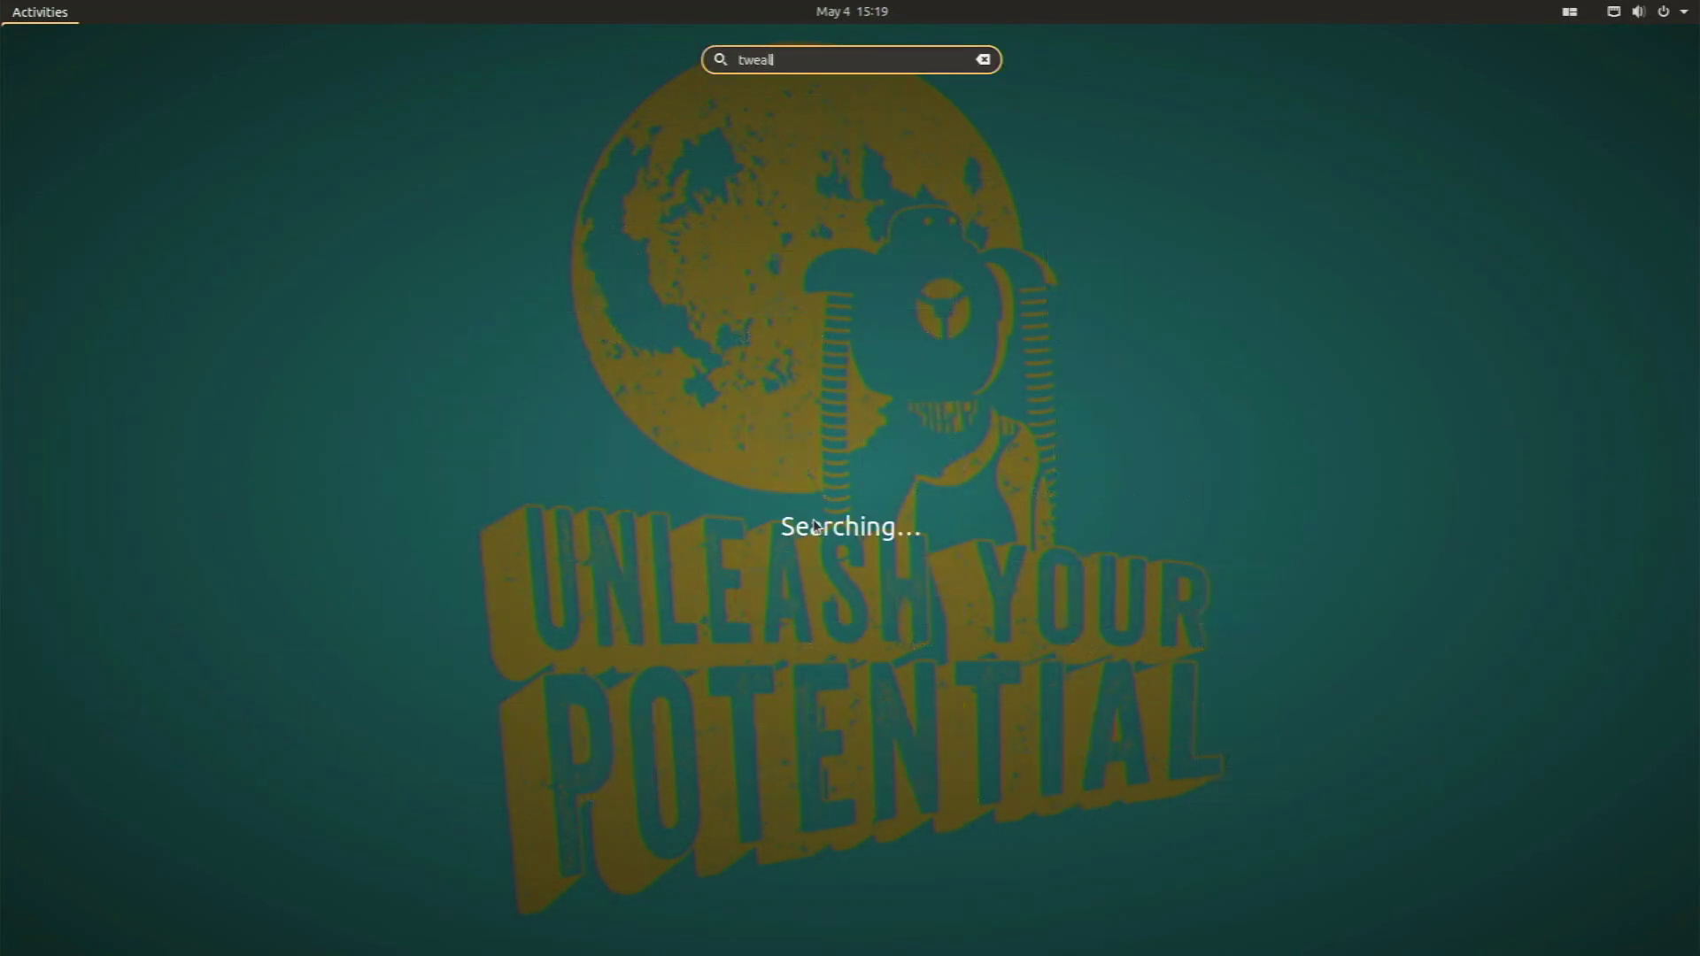
pyautogui.press('Escape')
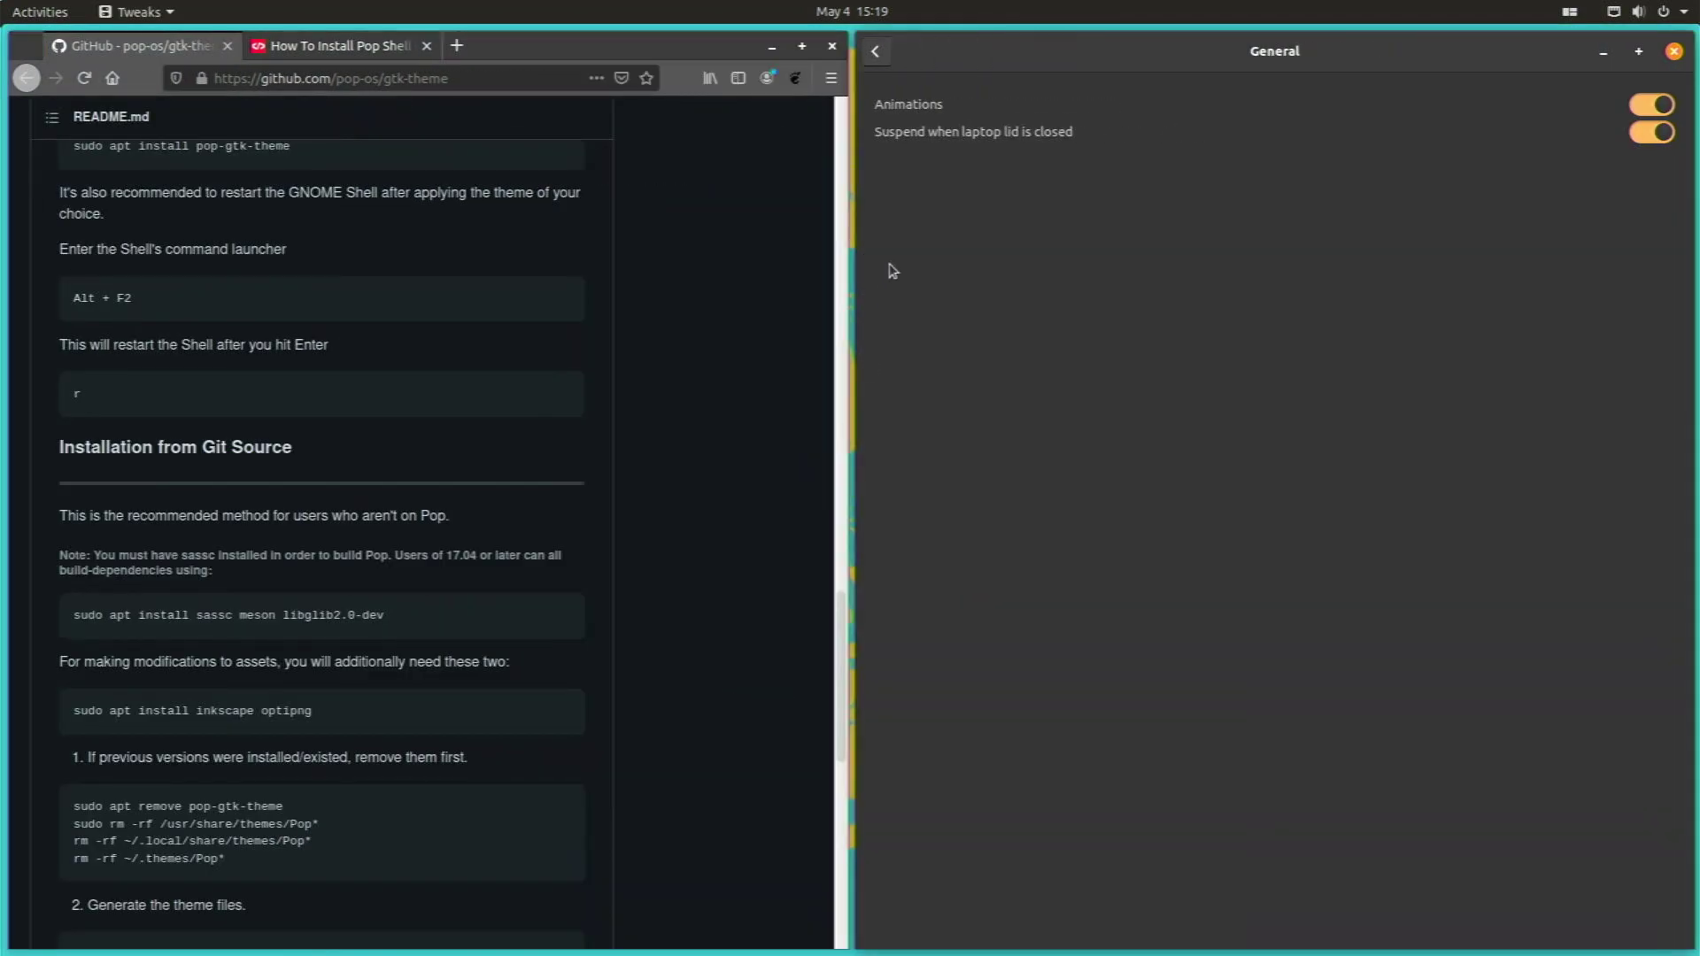
pyautogui.click(876, 51)
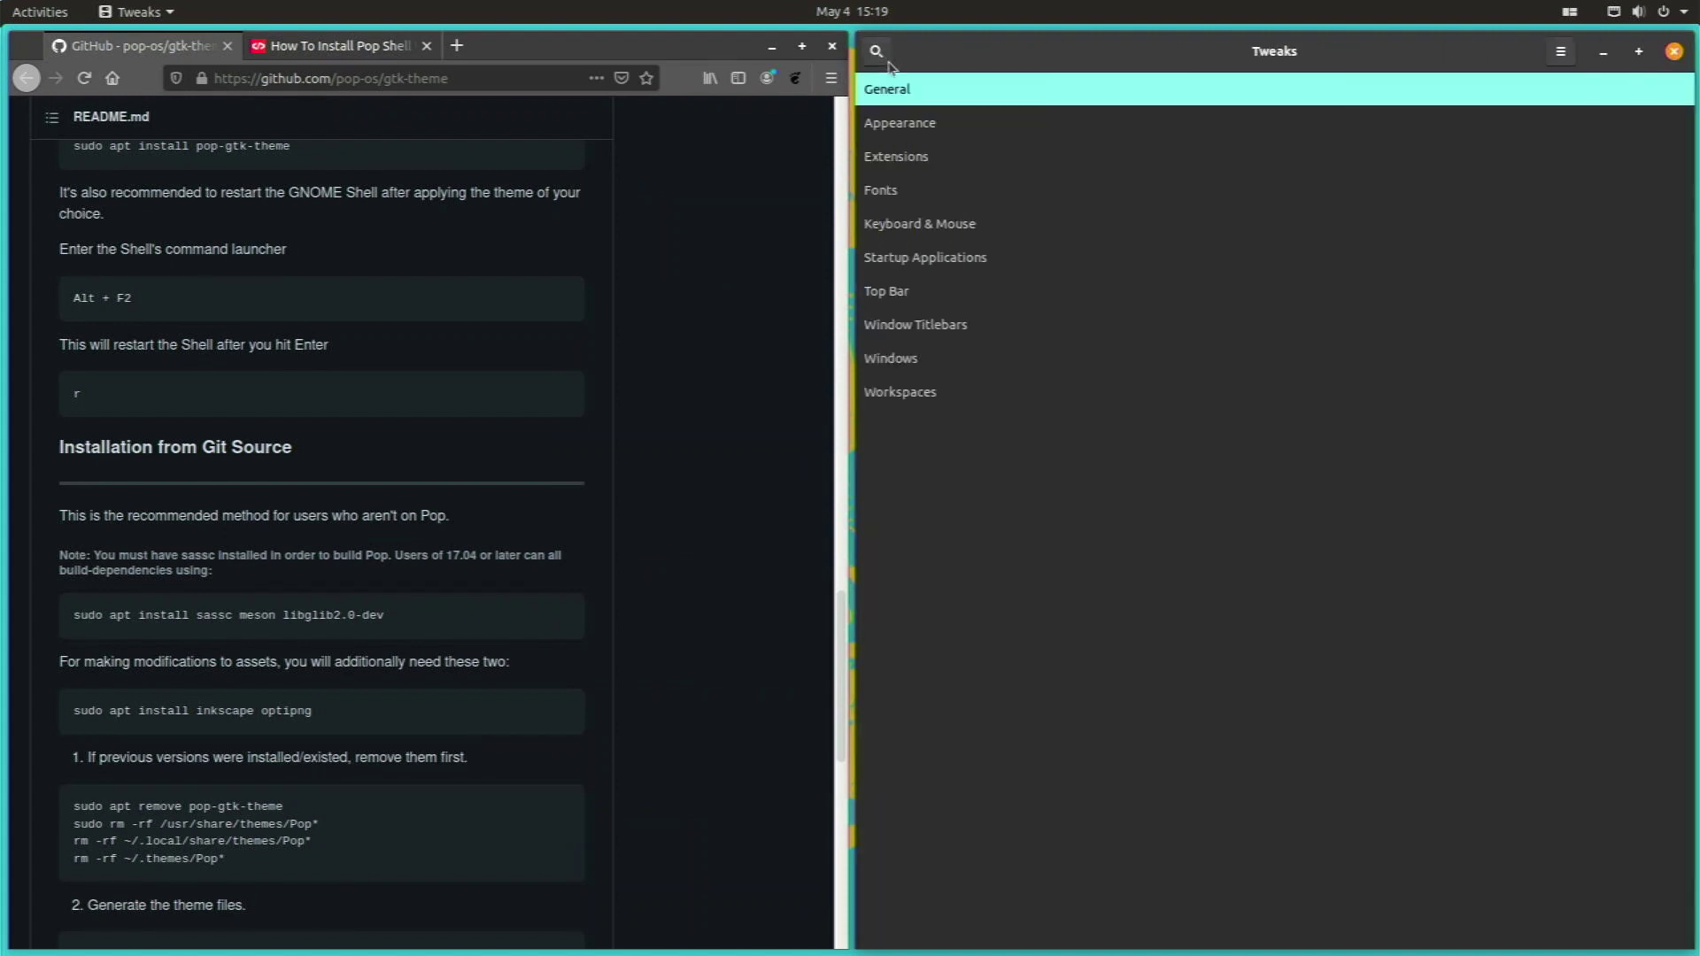
# - On the Appearance page, try the Pop application theme, then return it to Pop-dark
pyautogui.click(944, 128)
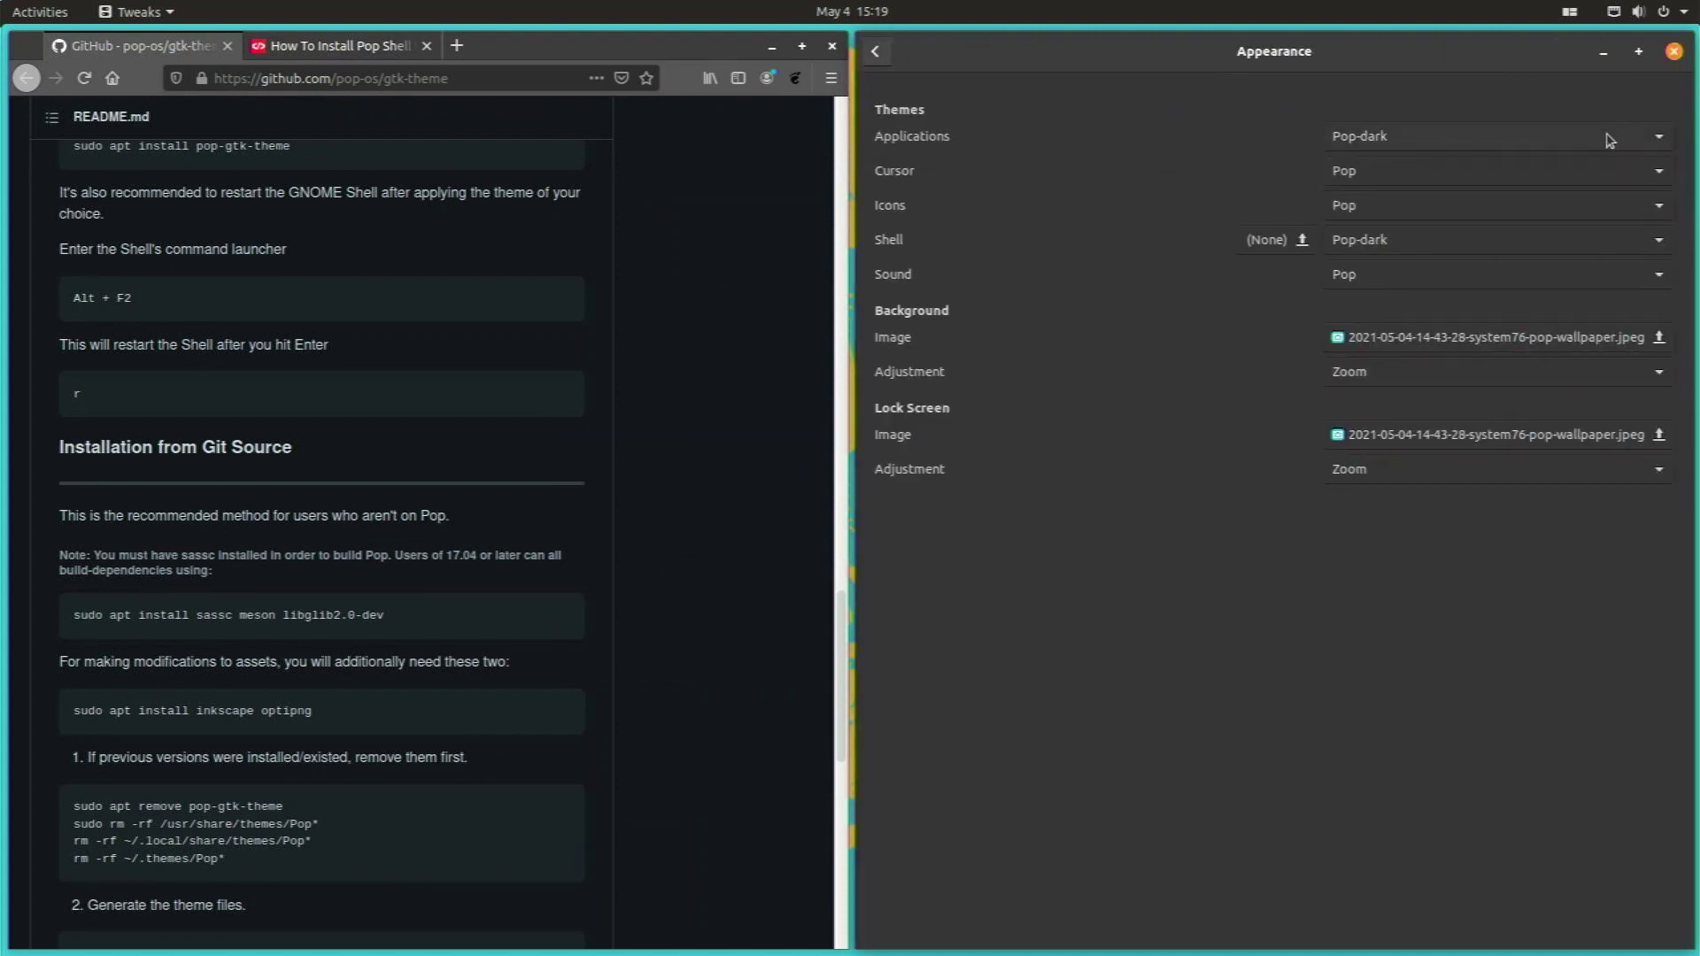
pyautogui.click(1541, 139)
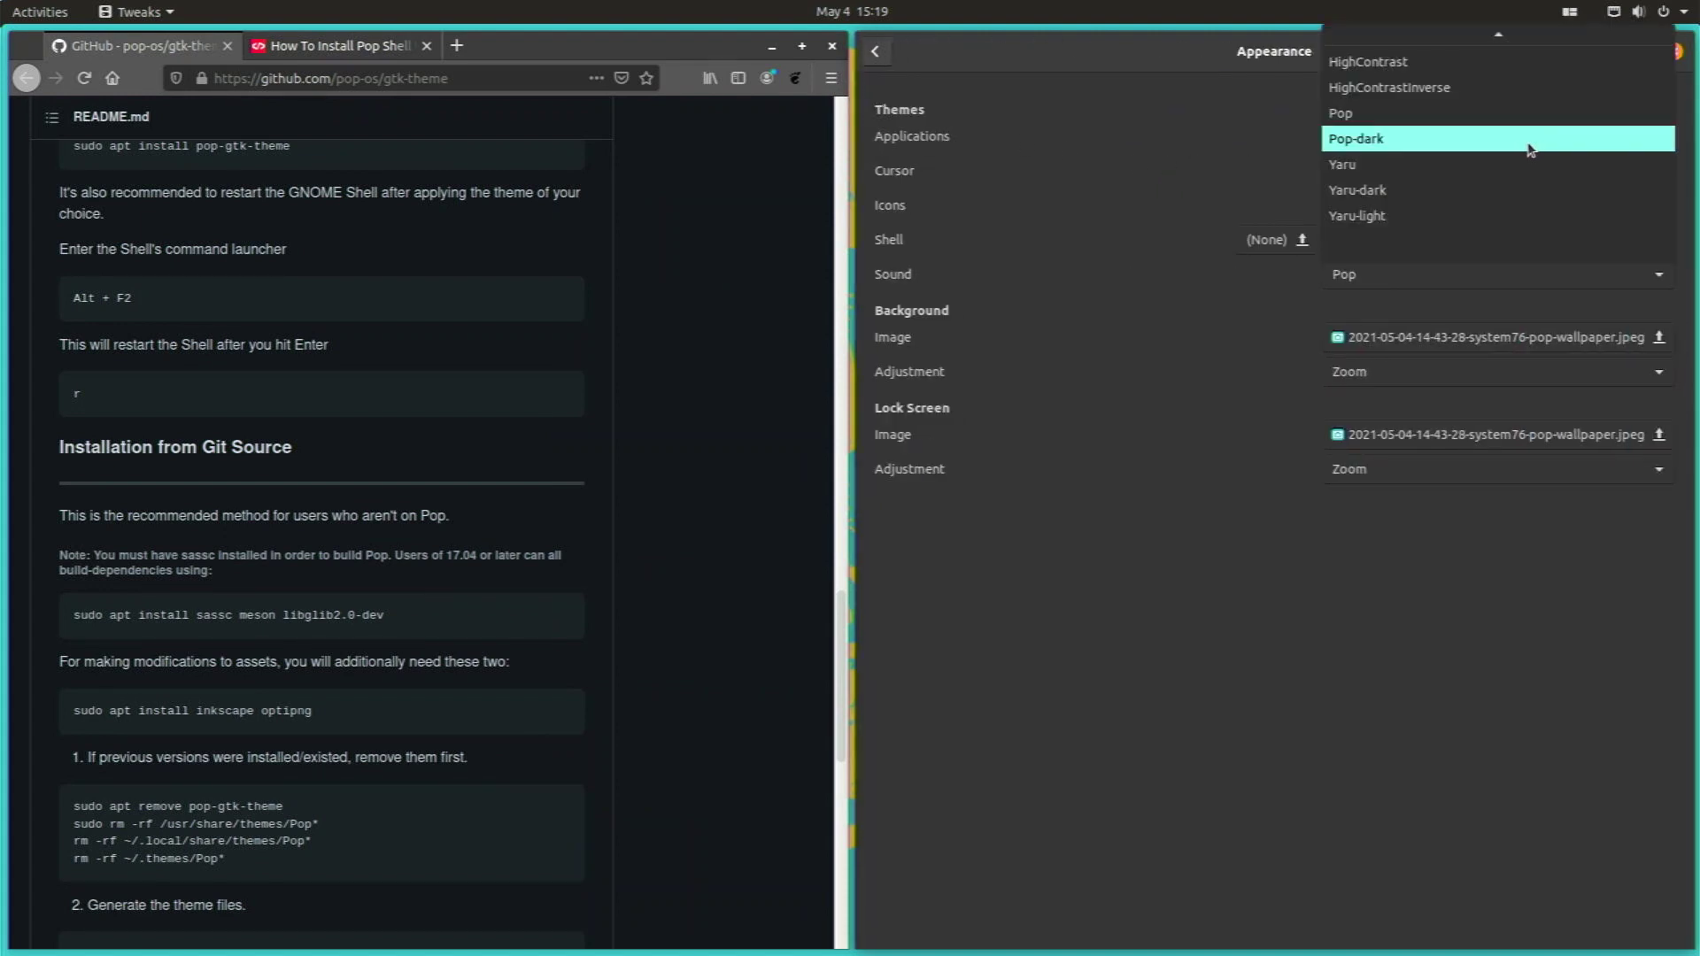
pyautogui.press('Escape')
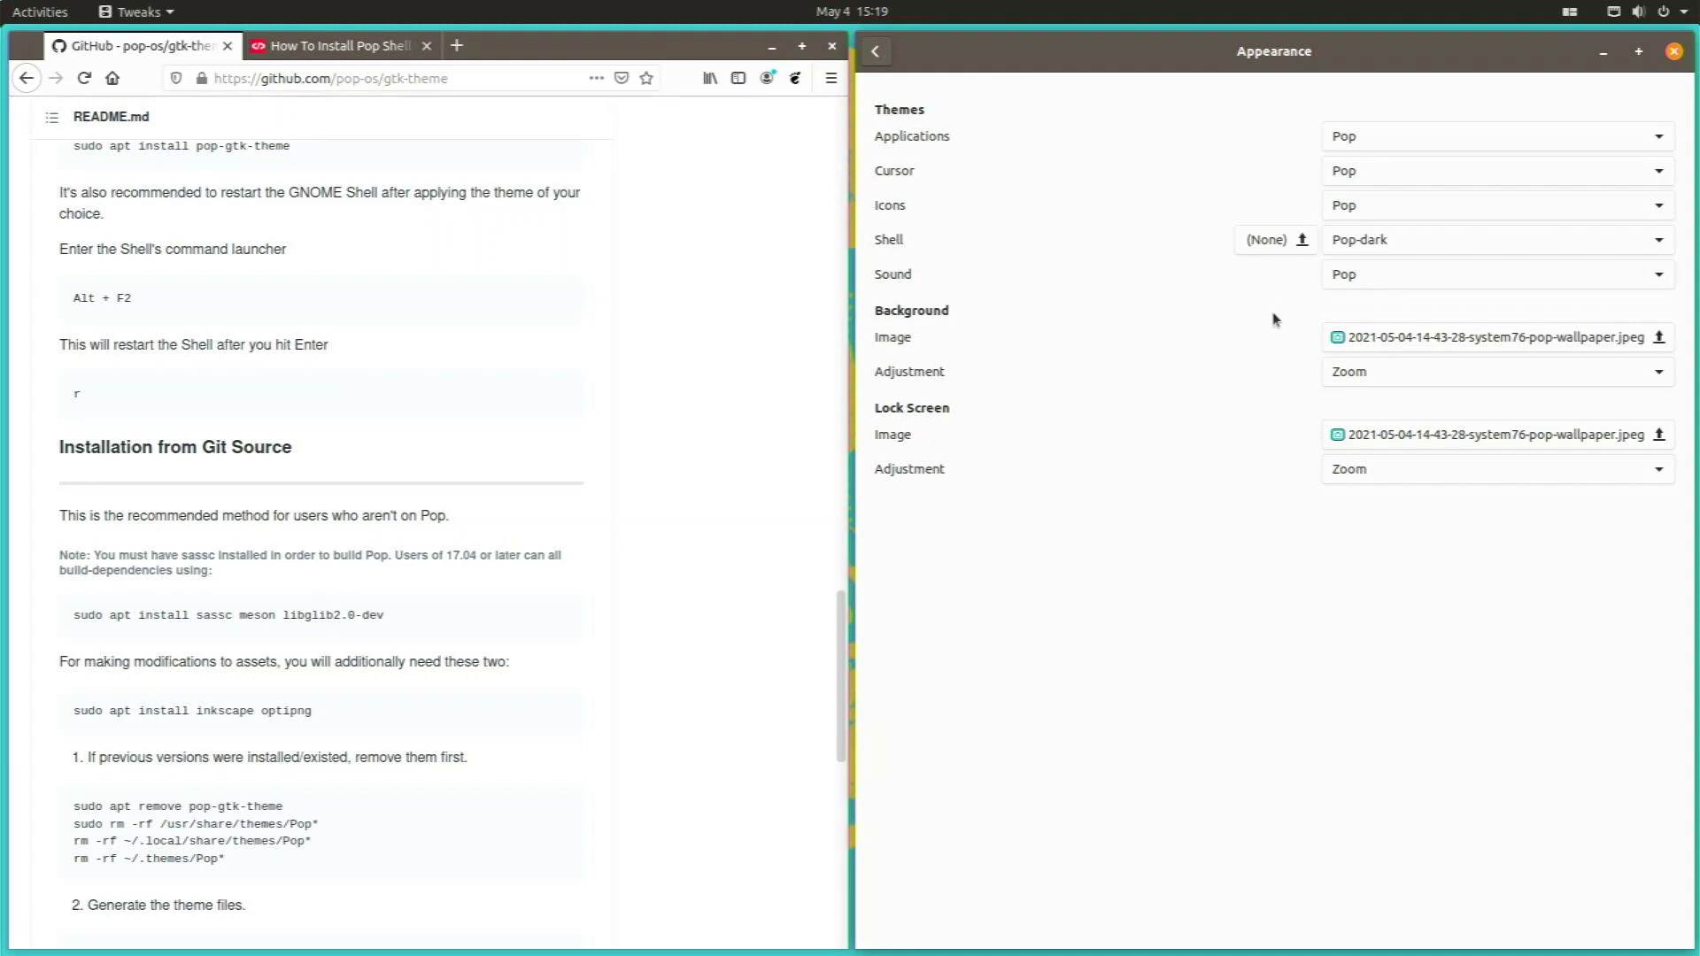
pyautogui.click(1354, 136)
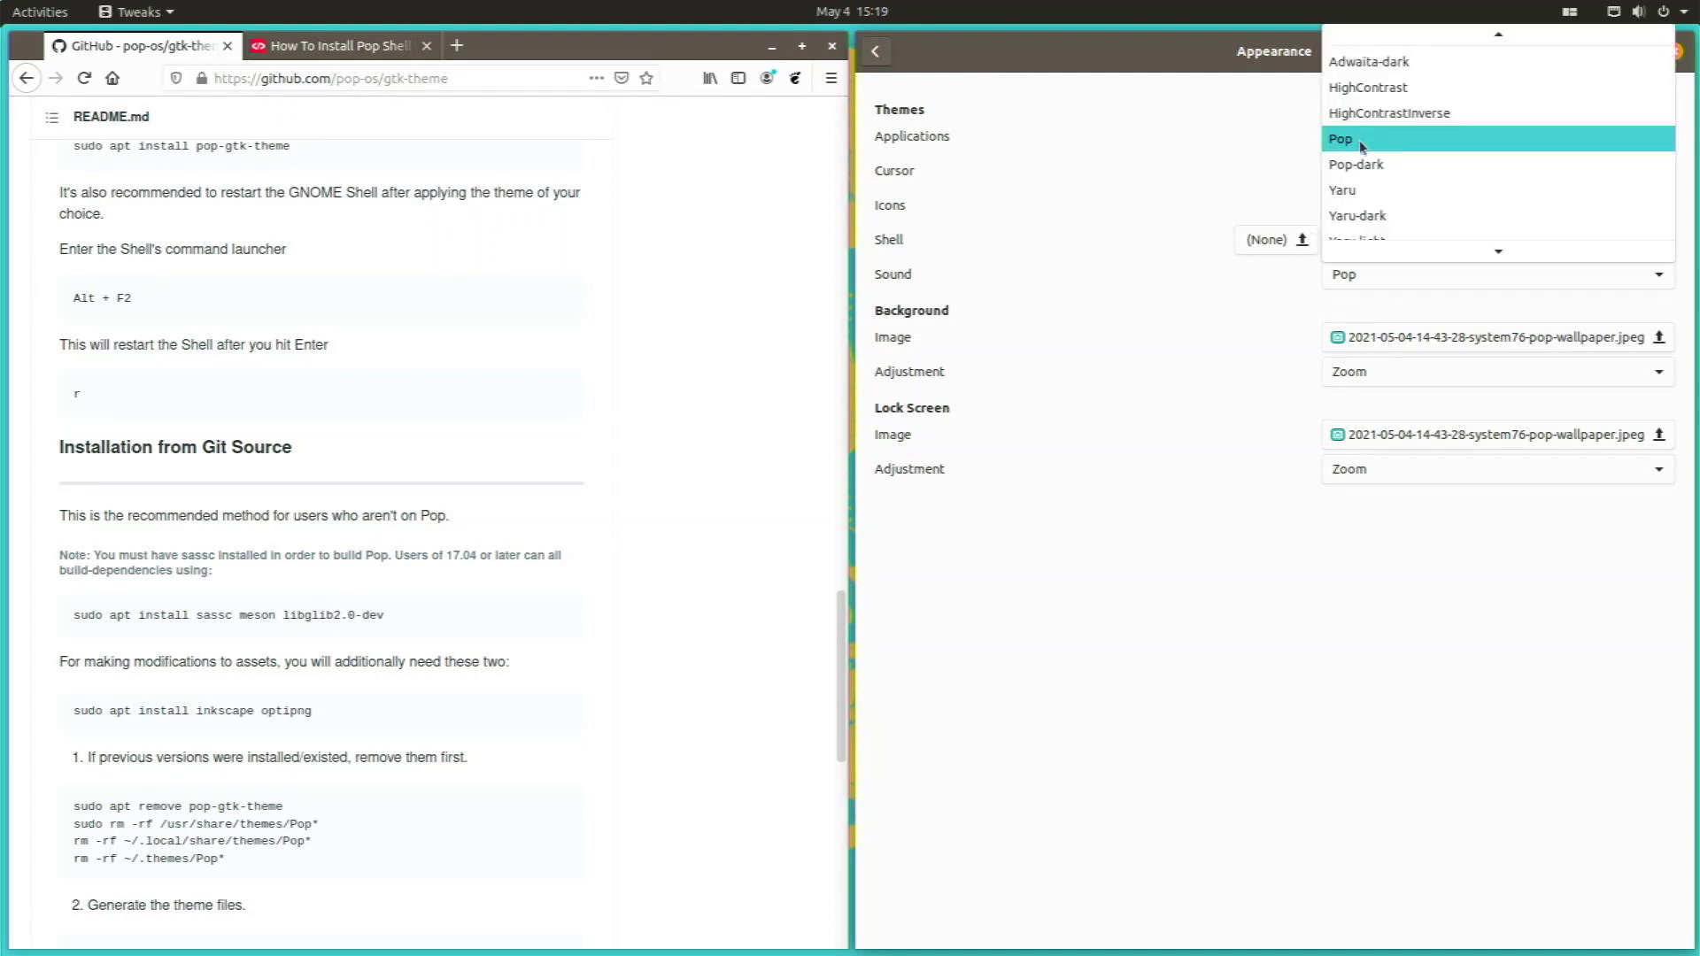
pyautogui.press('Escape')
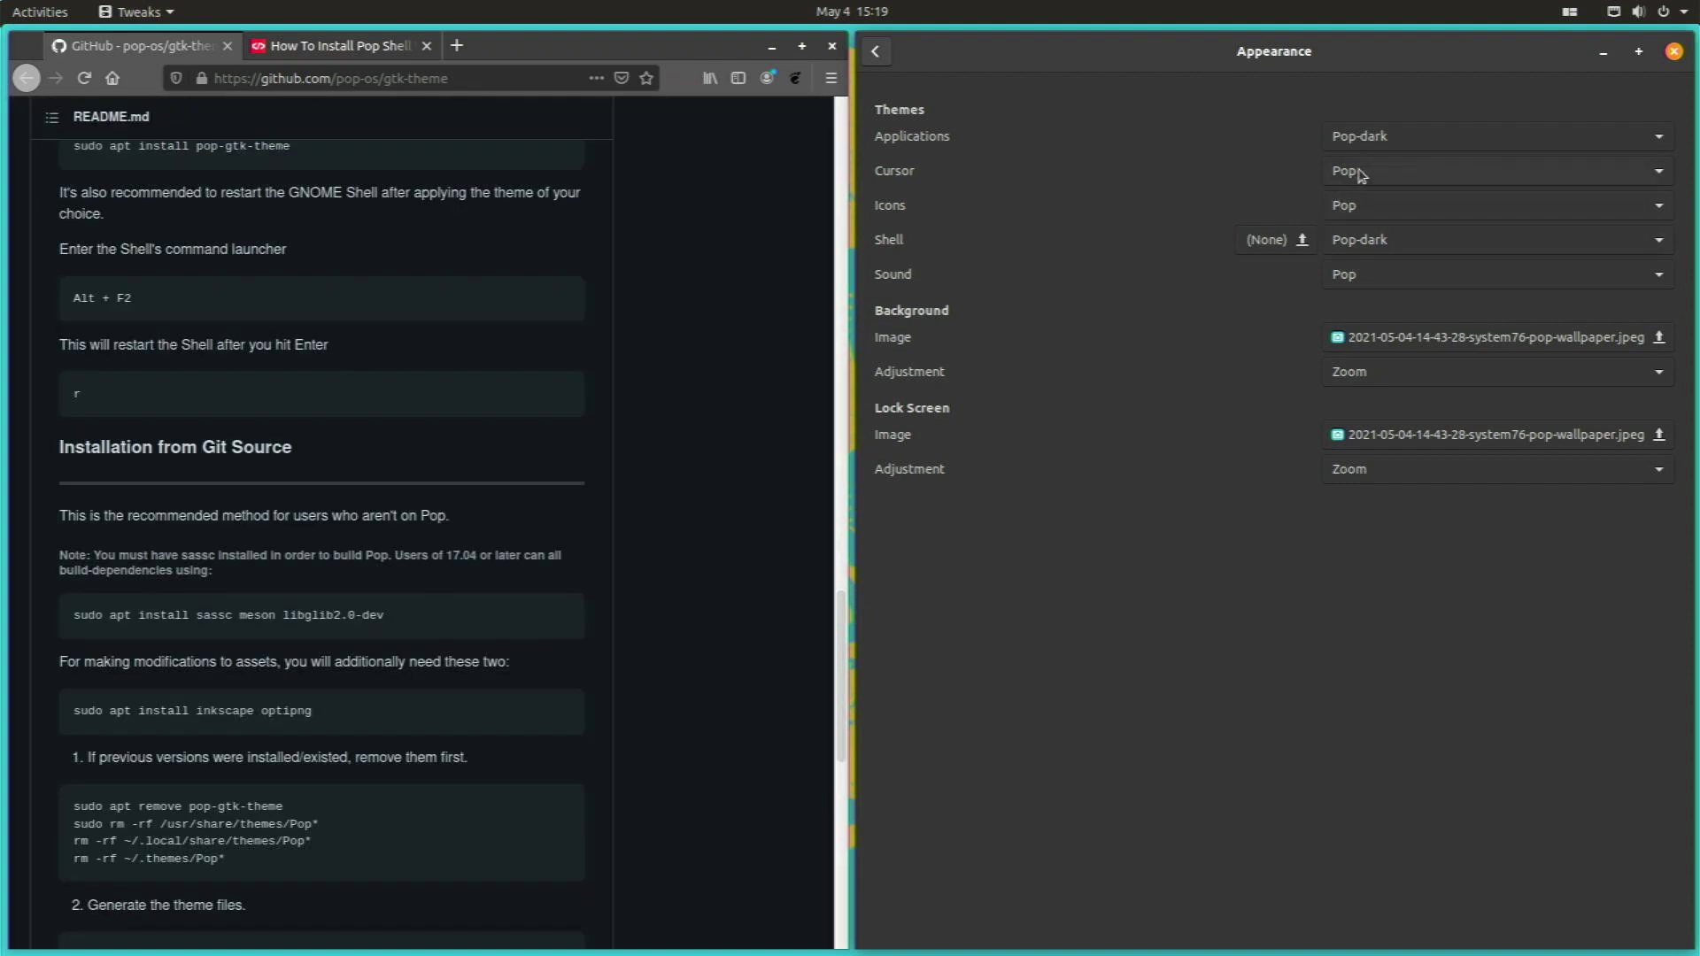
# - Set Pop cursor and icon themes, Pop-dark shell theme and Pop sound theme
pyautogui.click(1360, 173)
pyautogui.click(1353, 176)
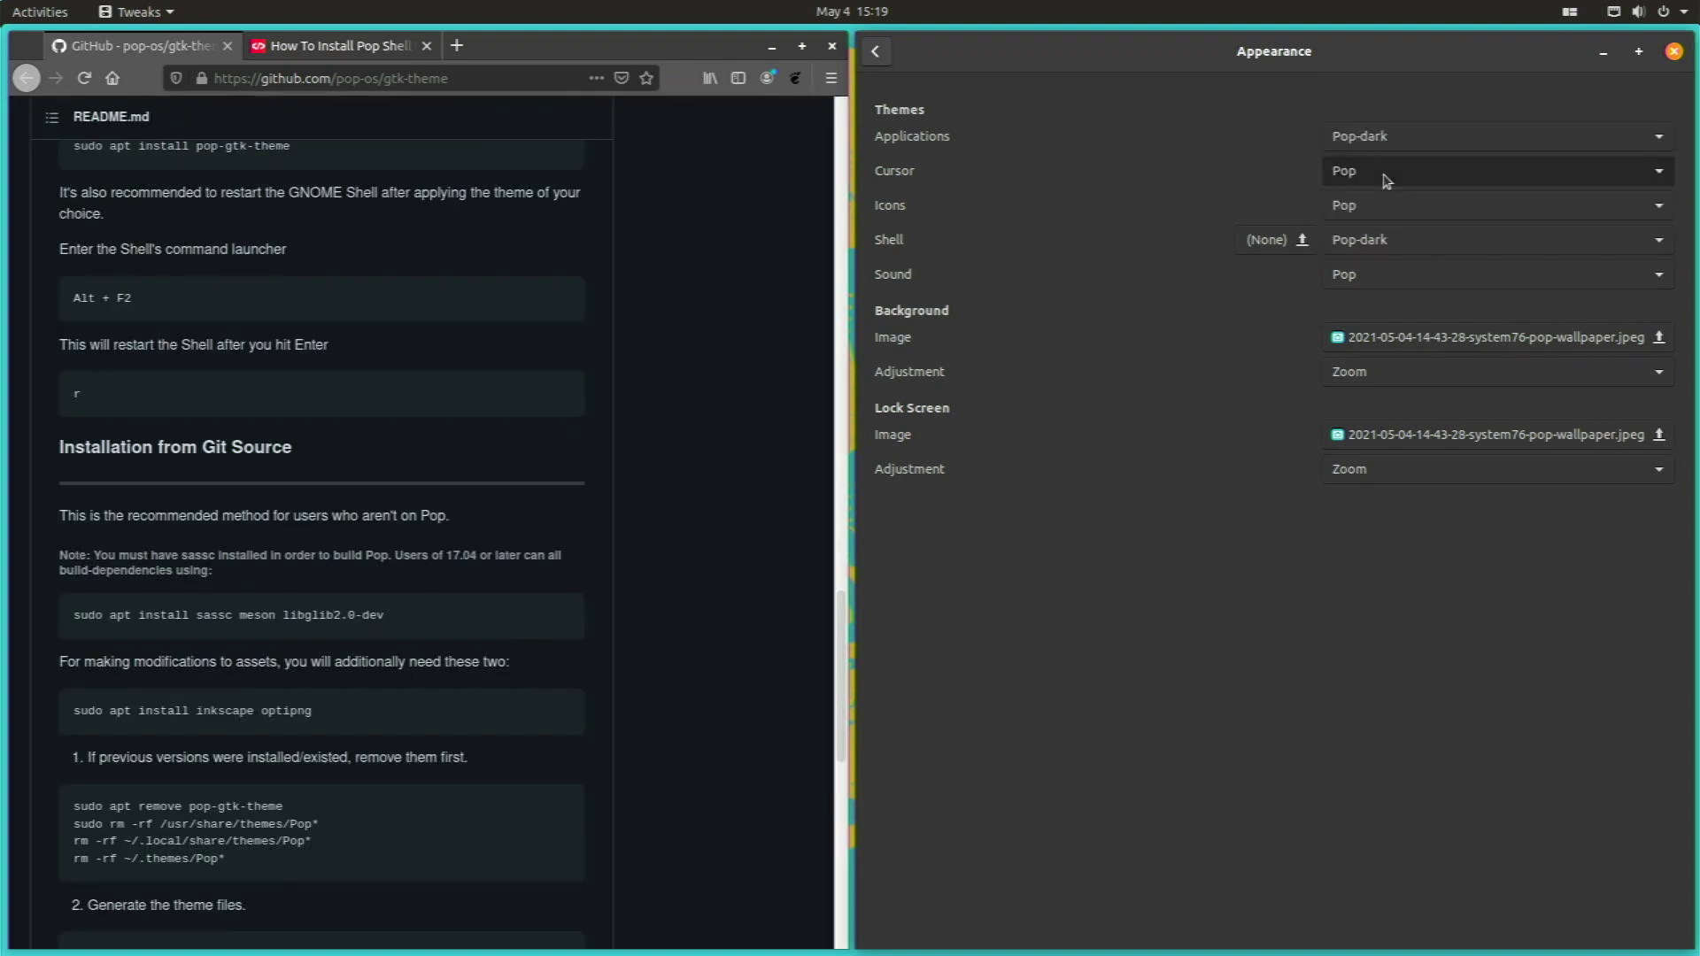
pyautogui.click(1377, 216)
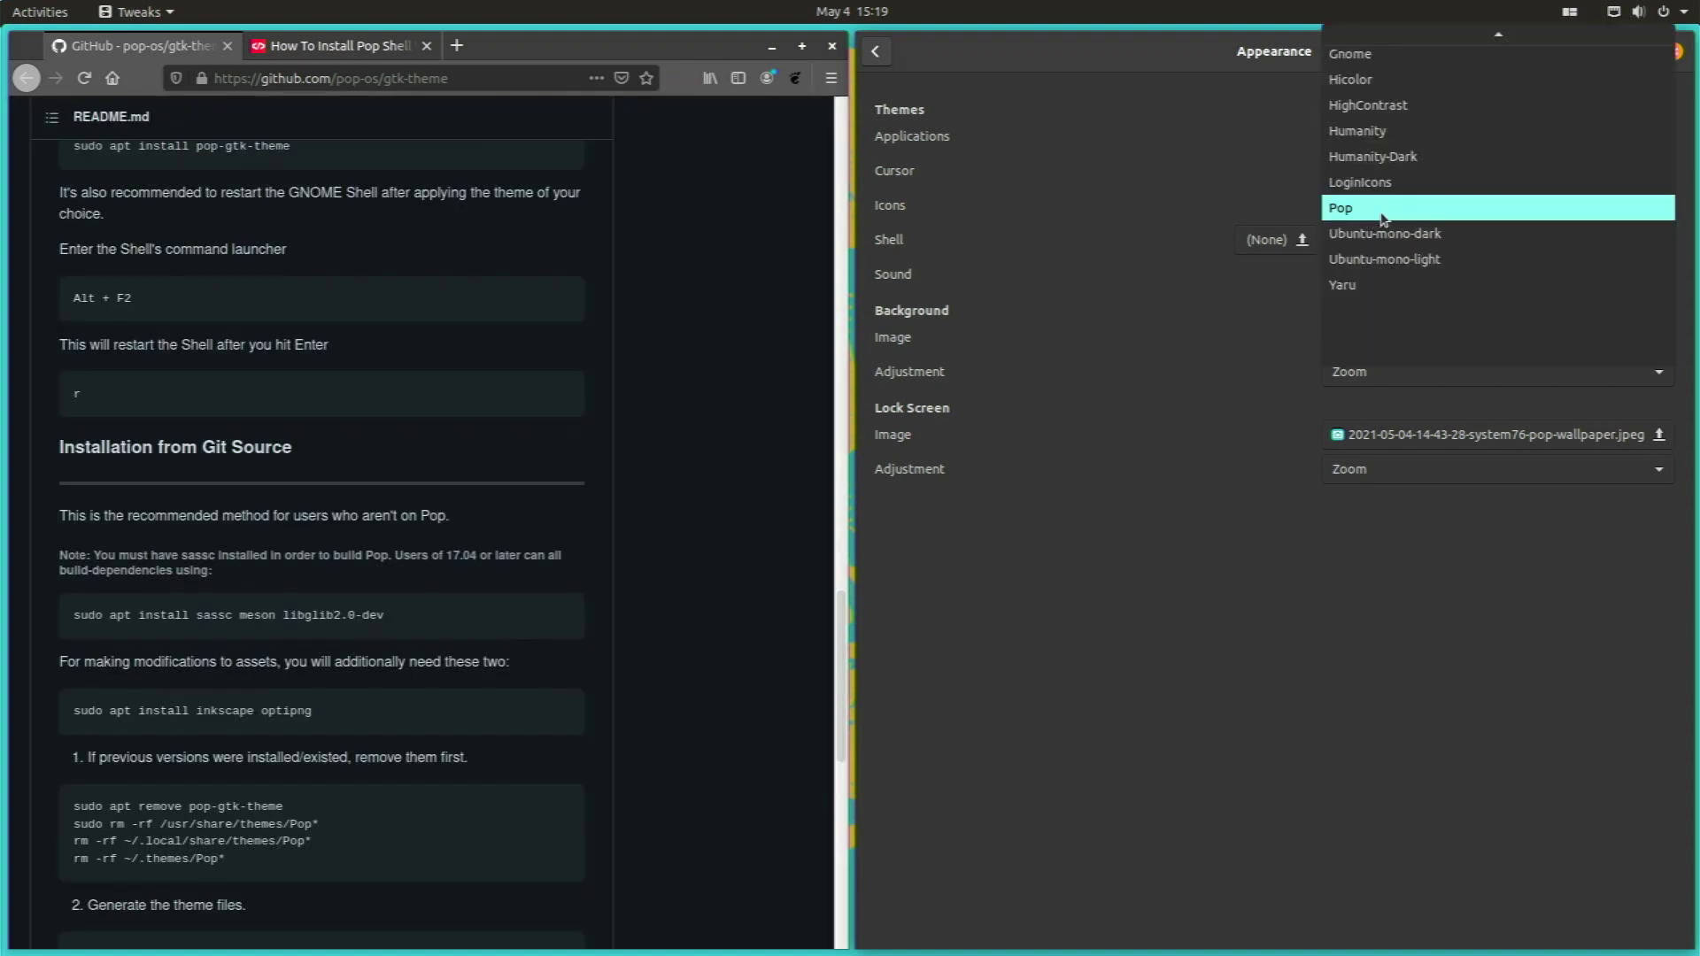
pyautogui.click(1383, 216)
pyautogui.click(1380, 244)
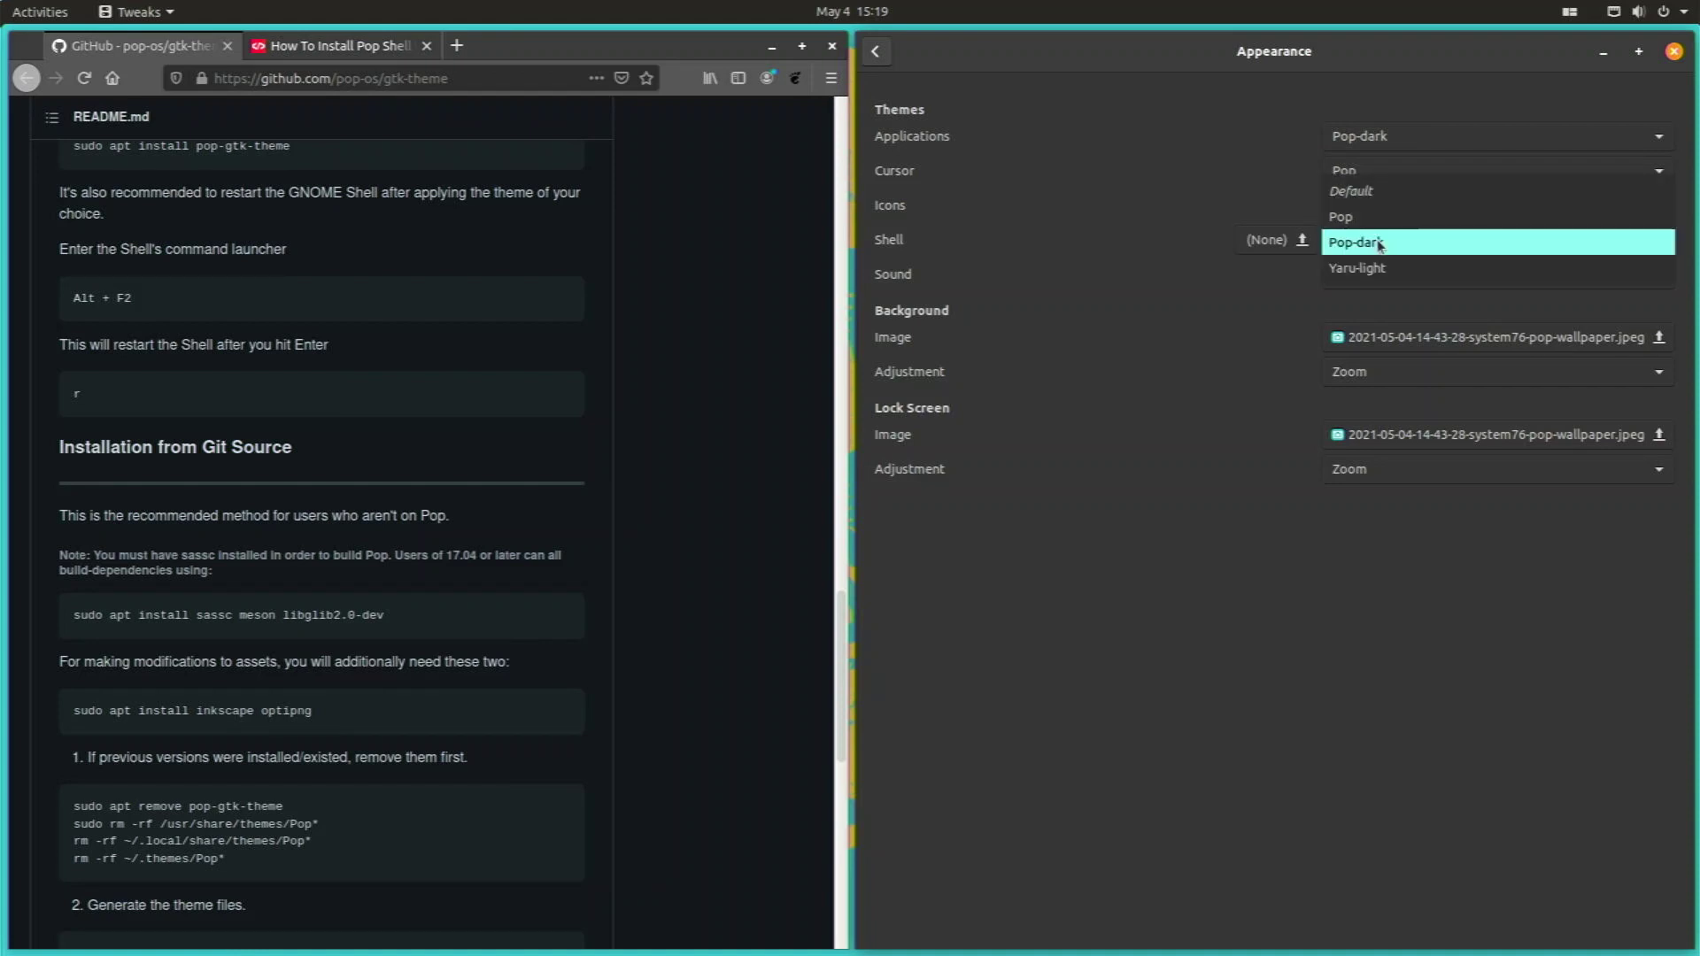
pyautogui.click(1381, 244)
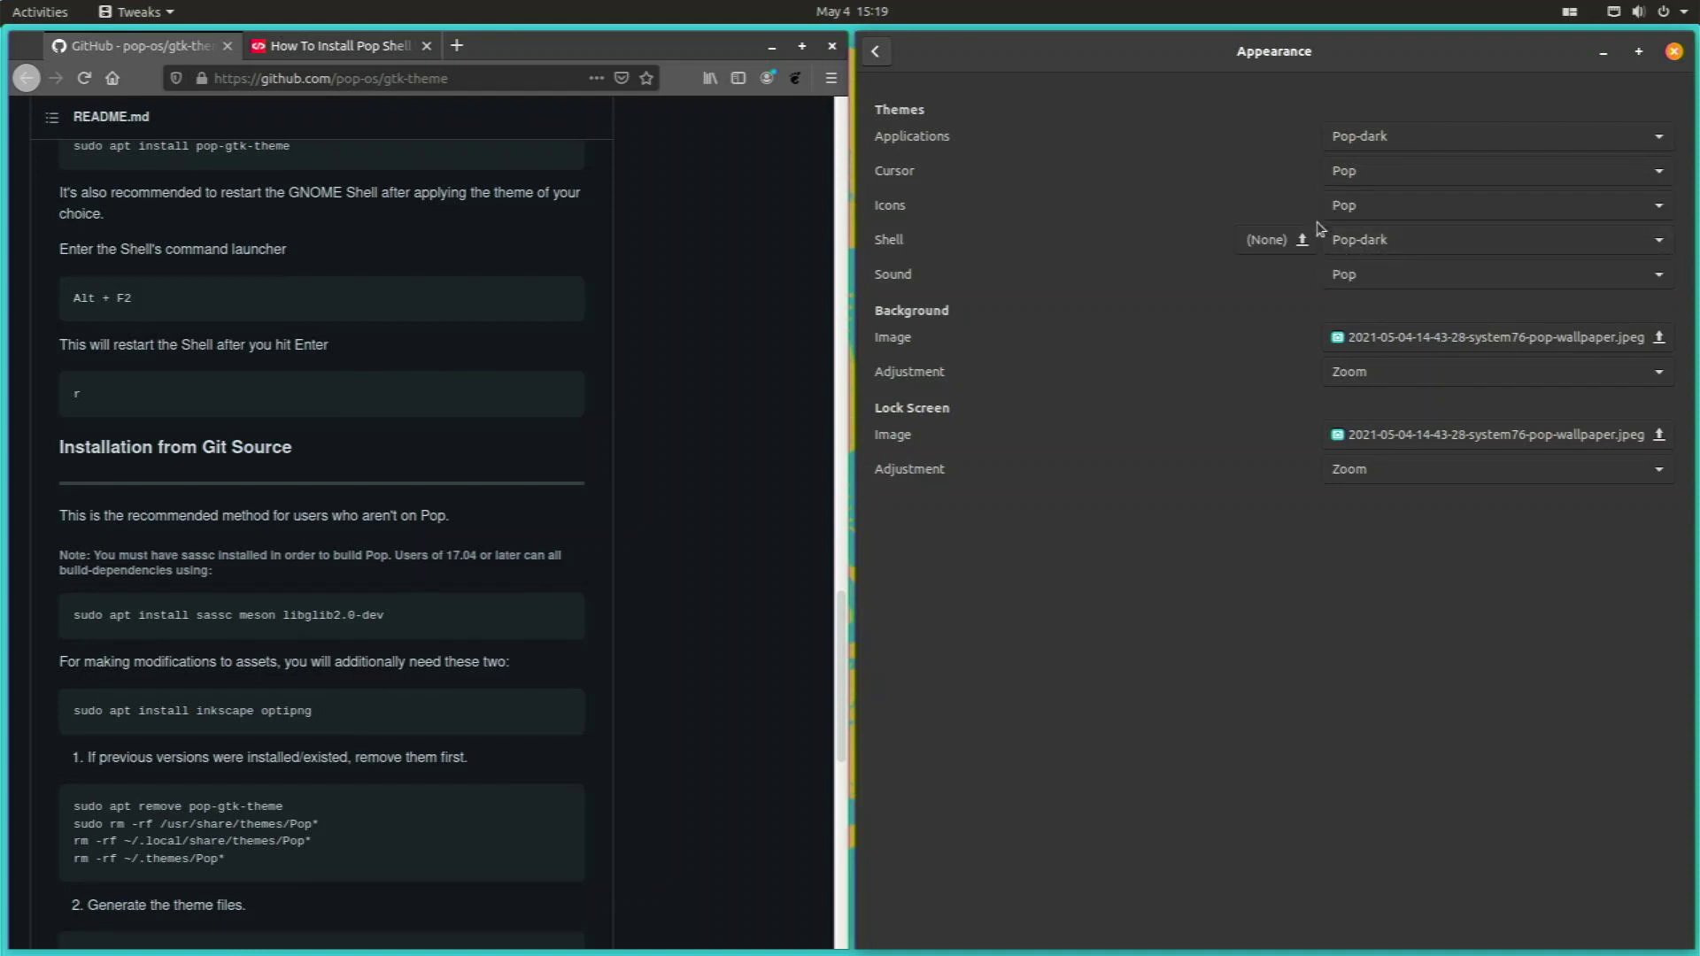
pyautogui.click(1368, 281)
pyautogui.click(1371, 278)
pyautogui.scroll(-4, 570, 292)
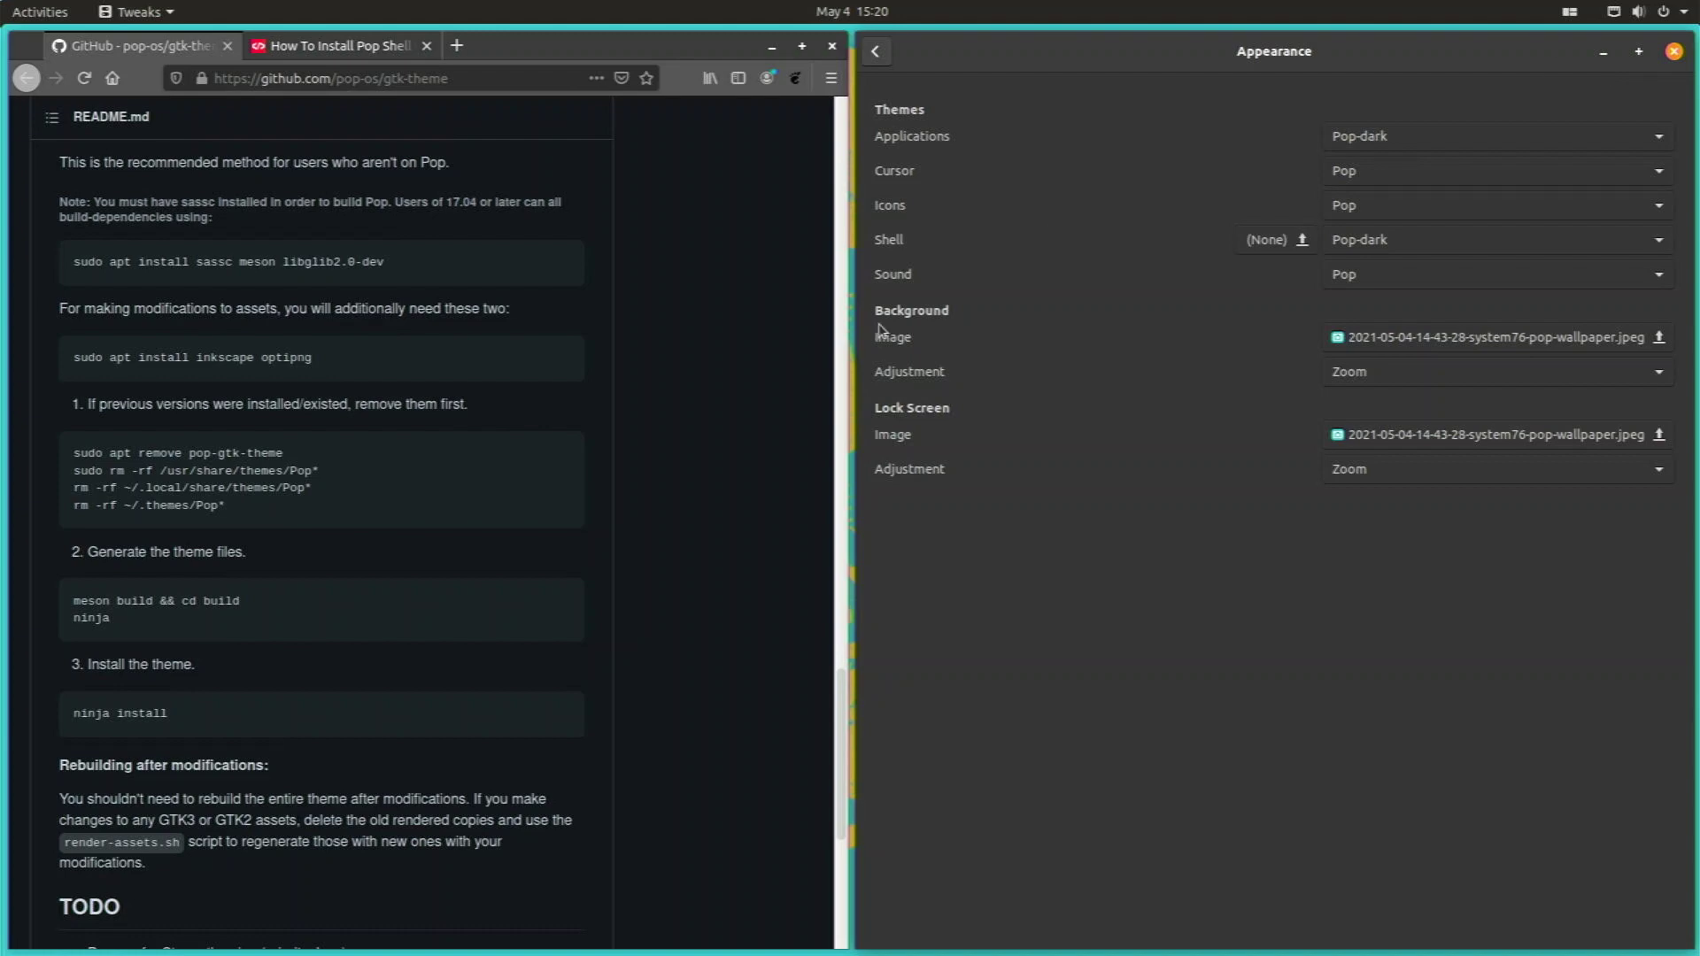
pyautogui.scroll(8, 629, 425)
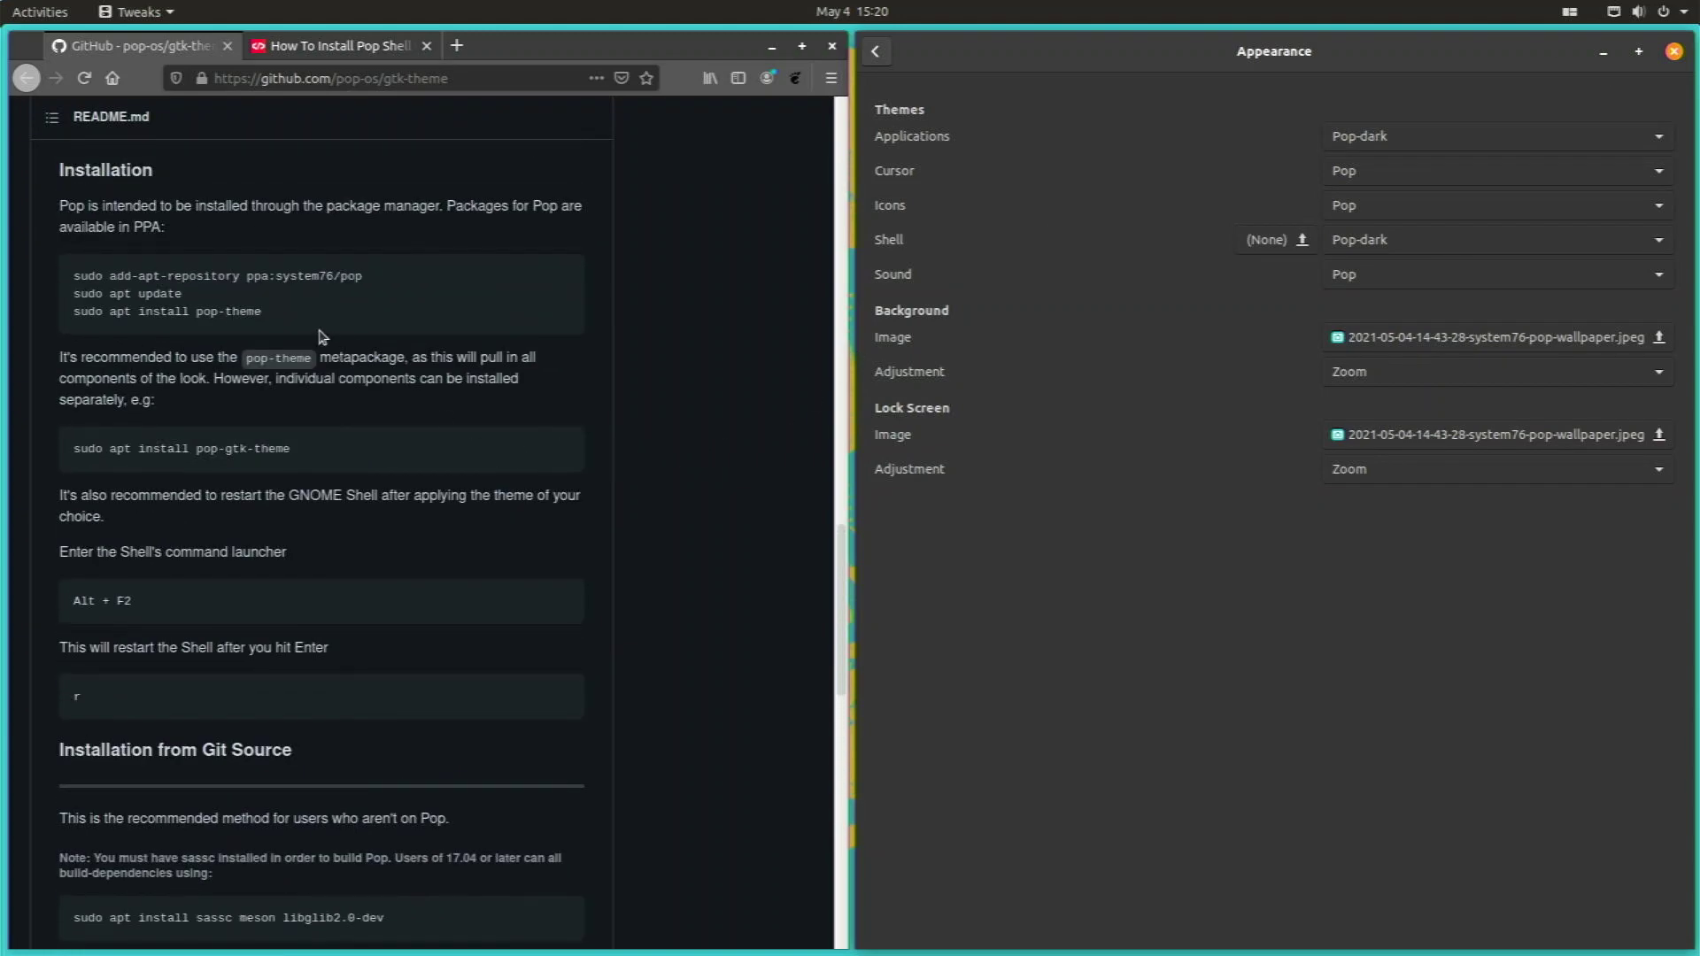
# - Check the Pop Shell top-bar menu, switch to the Pop Shell article, and close the GitHub tab
pyautogui.click(876, 52)
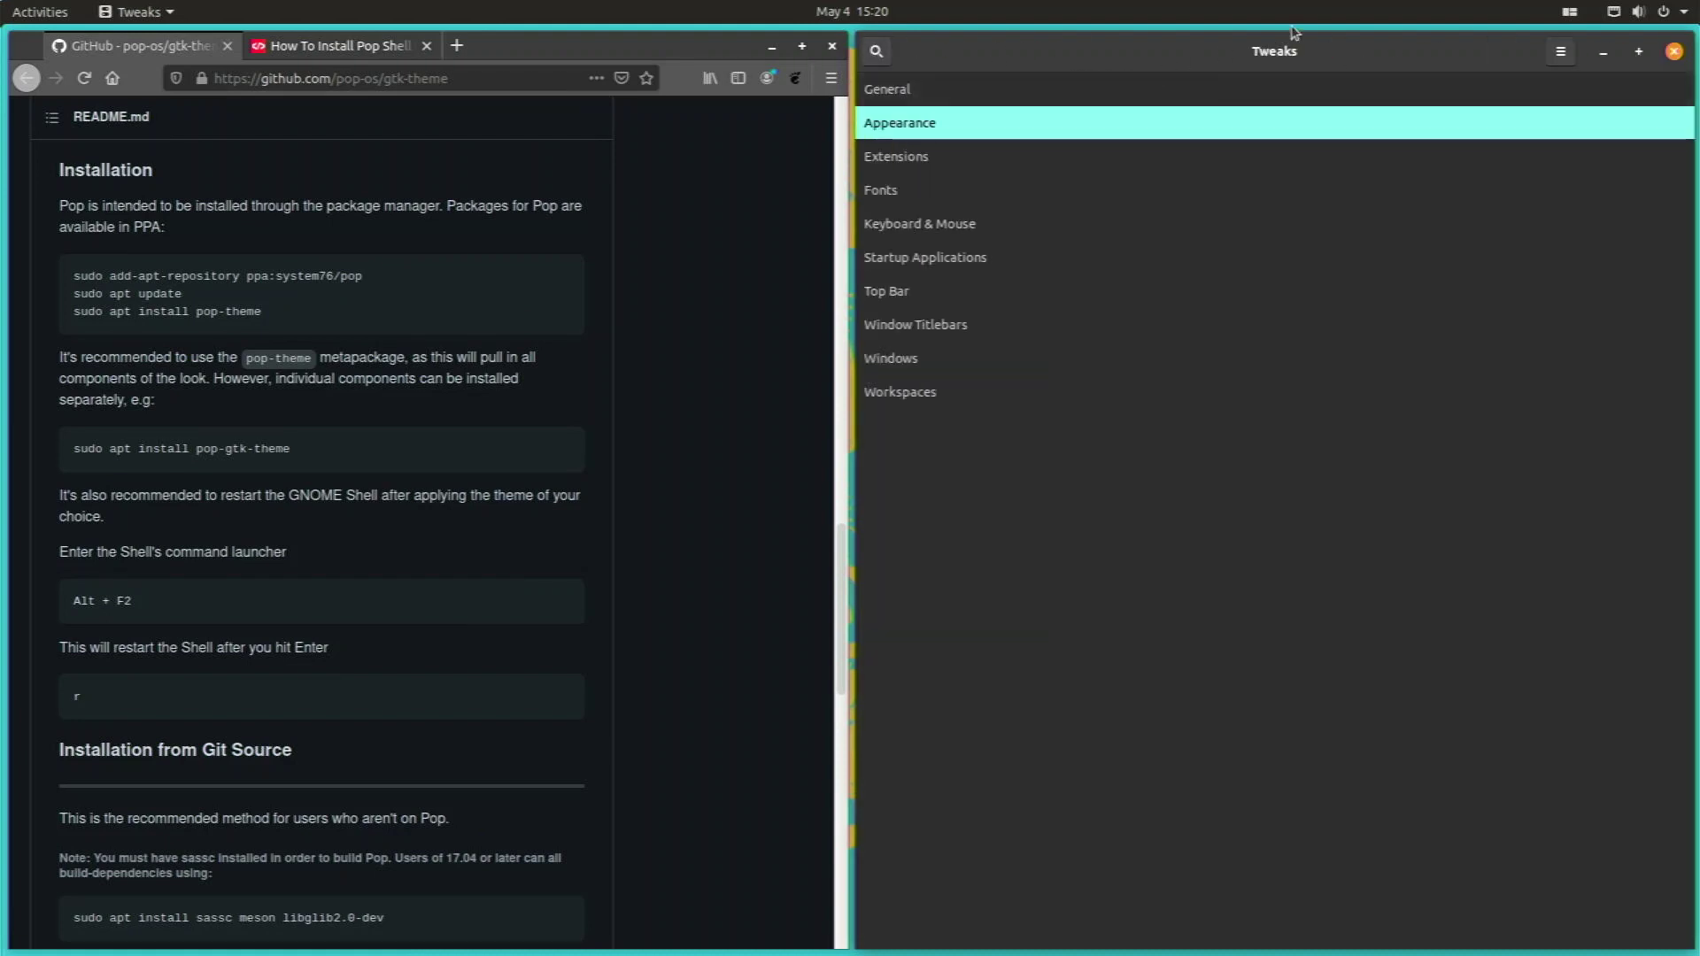
pyautogui.click(1556, 8)
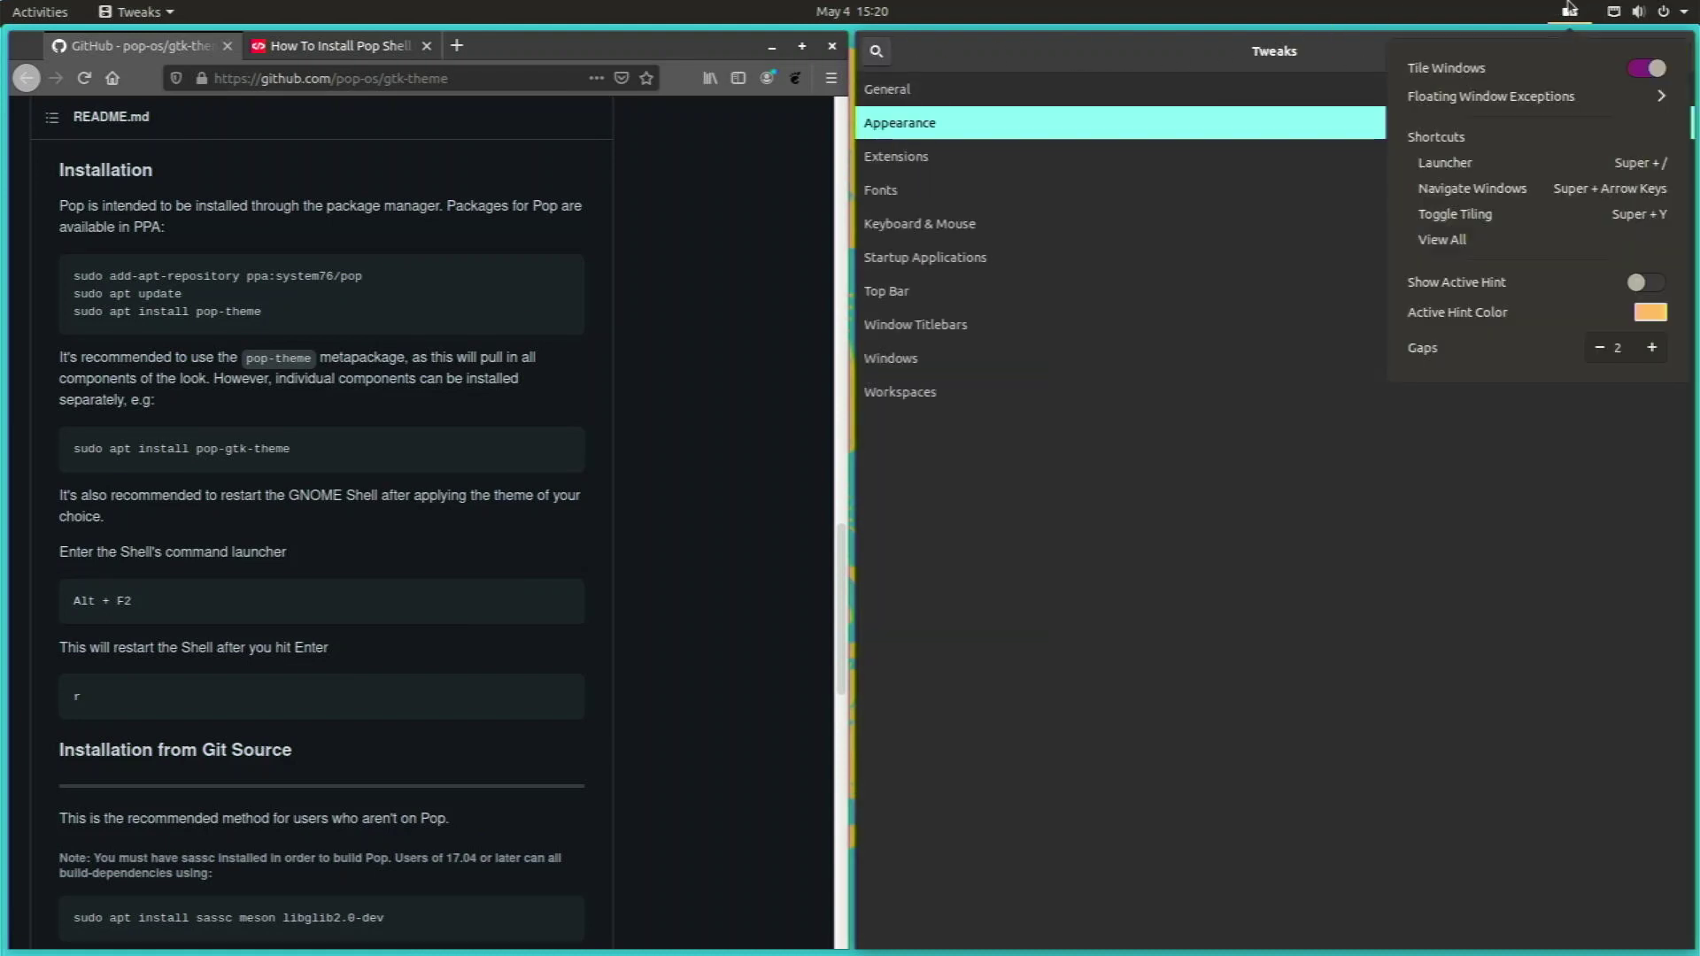
pyautogui.click(1569, 8)
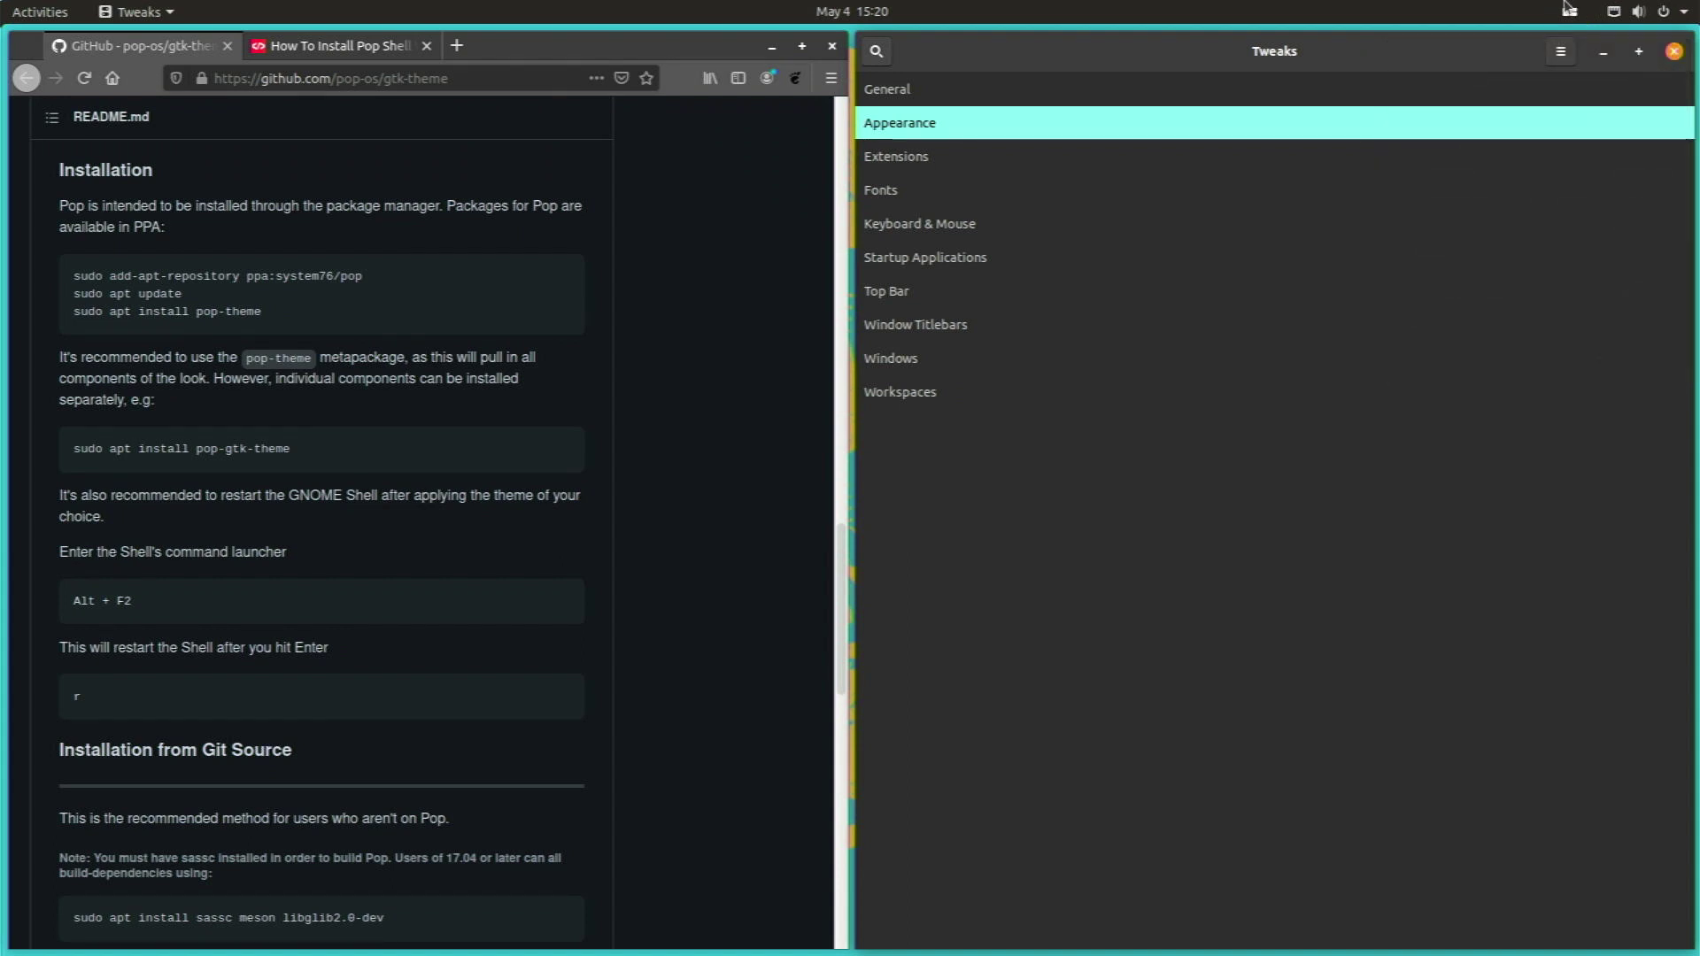
pyautogui.click(325, 50)
pyautogui.click(325, 51)
pyautogui.click(227, 45)
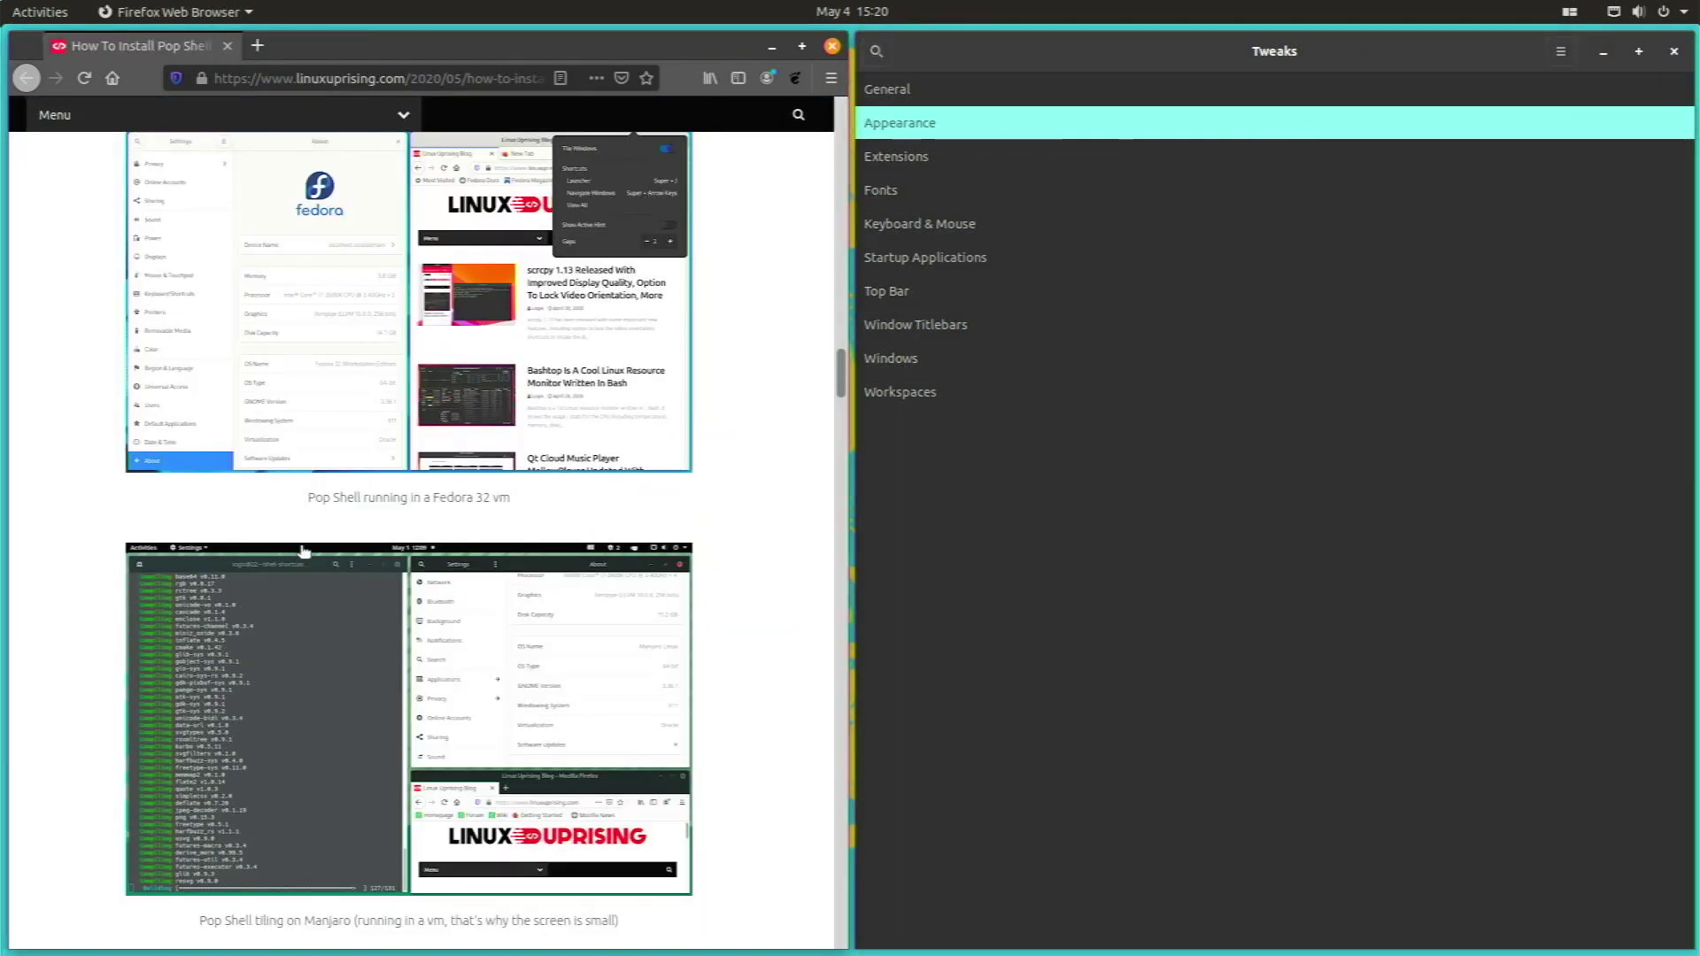
# - Scroll the article highlighting the node-typescript apt install and git clone commands, then close Tweaks
pyautogui.scroll(3, 303, 531)
pyautogui.scroll(-10, 304, 496)
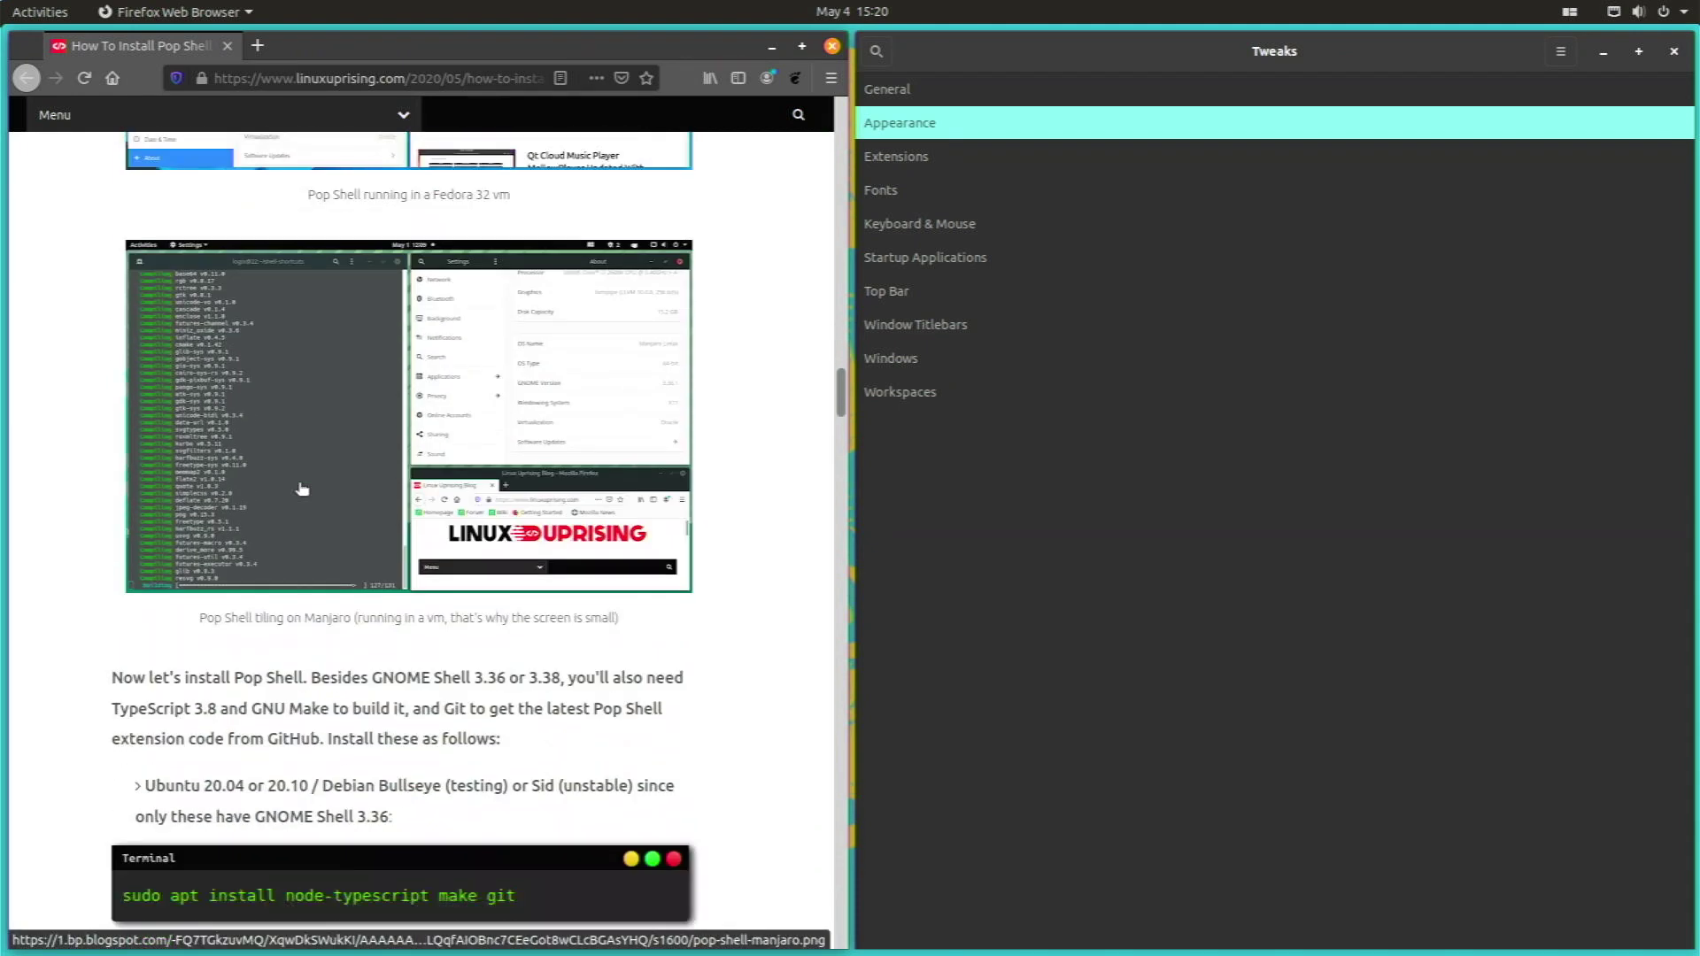
pyautogui.scroll(-2, 298, 487)
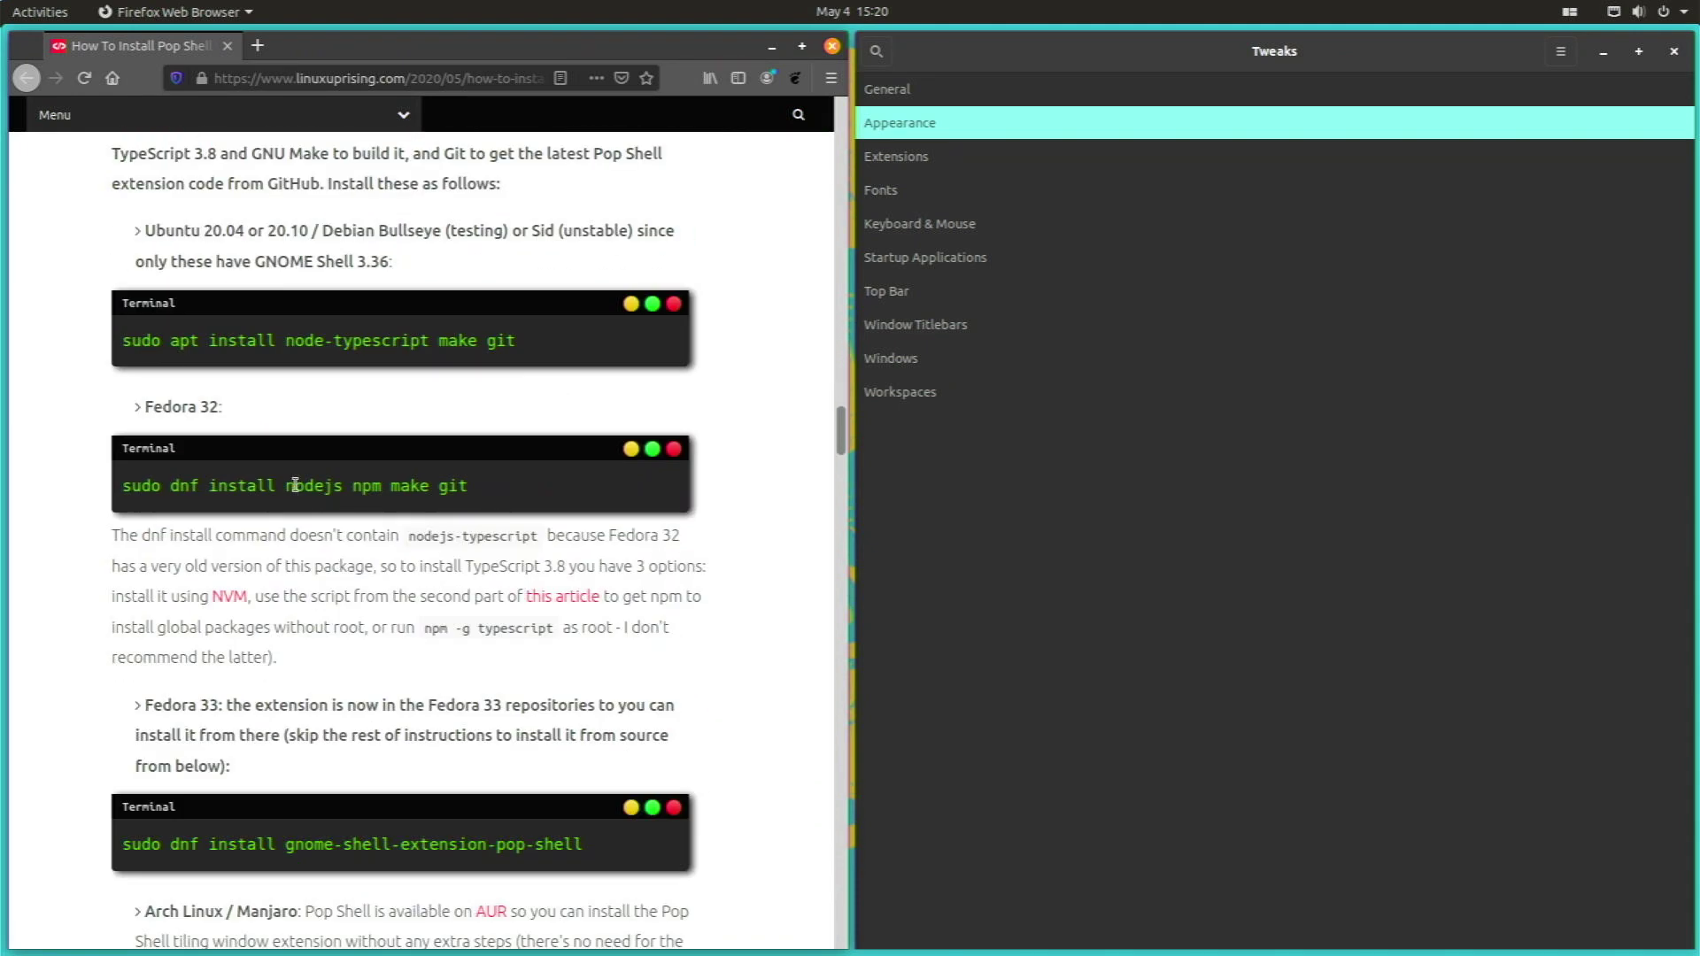
pyautogui.moveTo(168, 345); pyautogui.dragTo(437, 343)
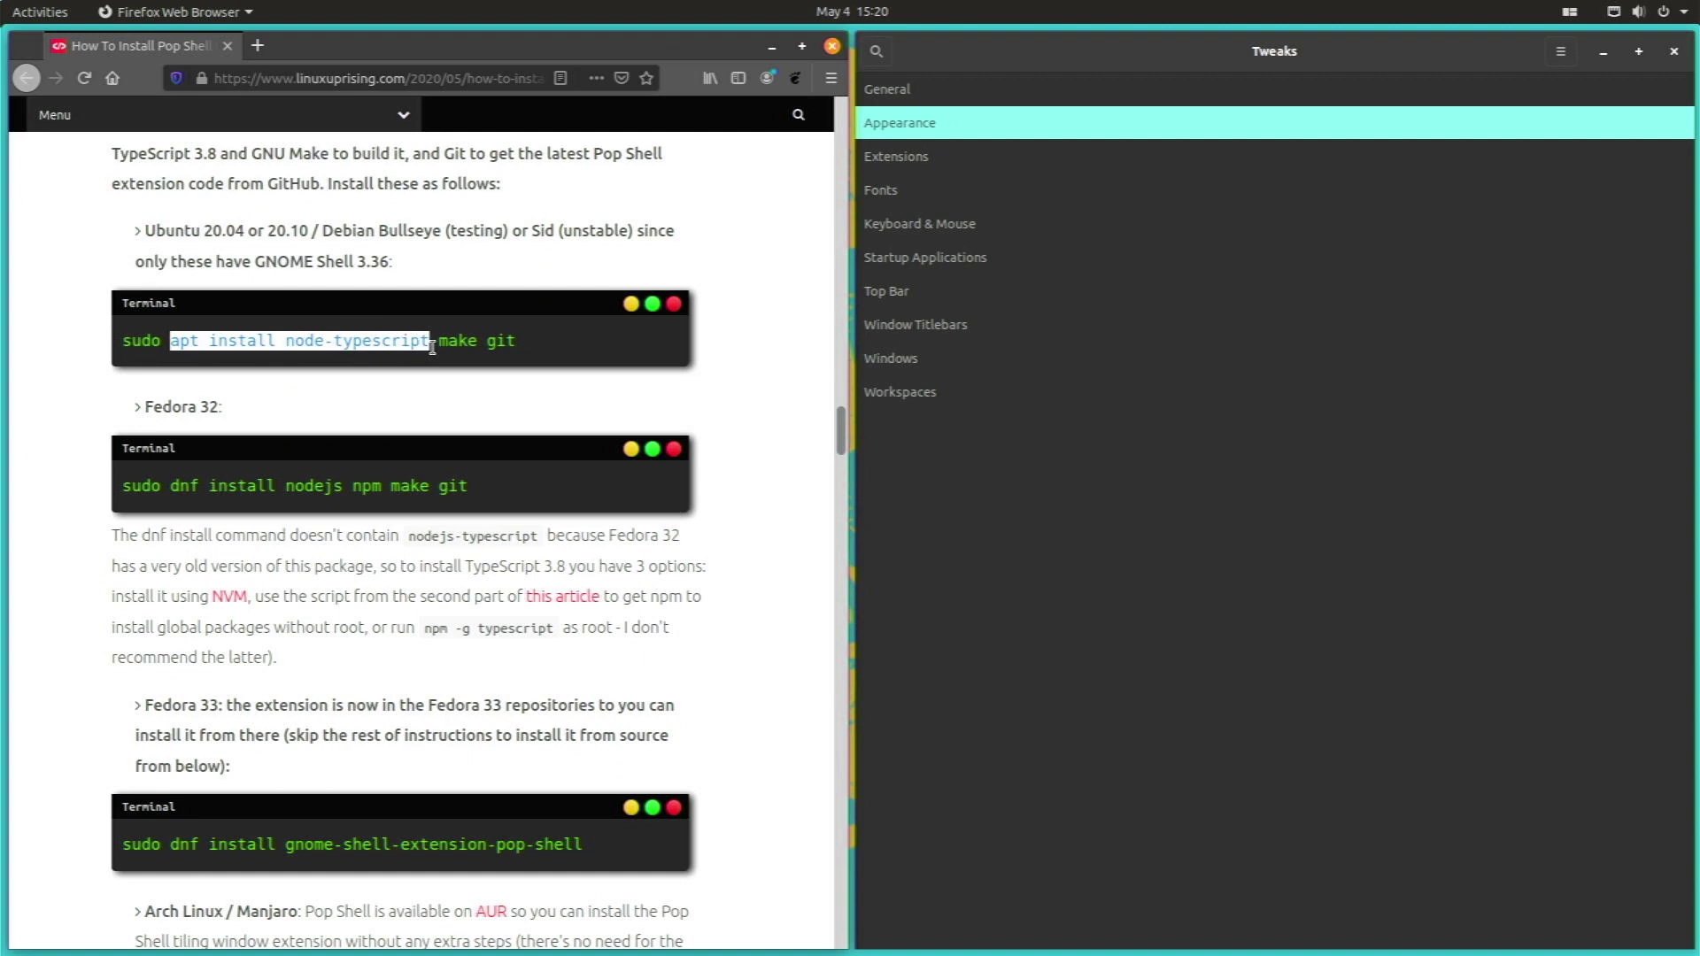
pyautogui.click(433, 345)
pyautogui.scroll(-7, 273, 461)
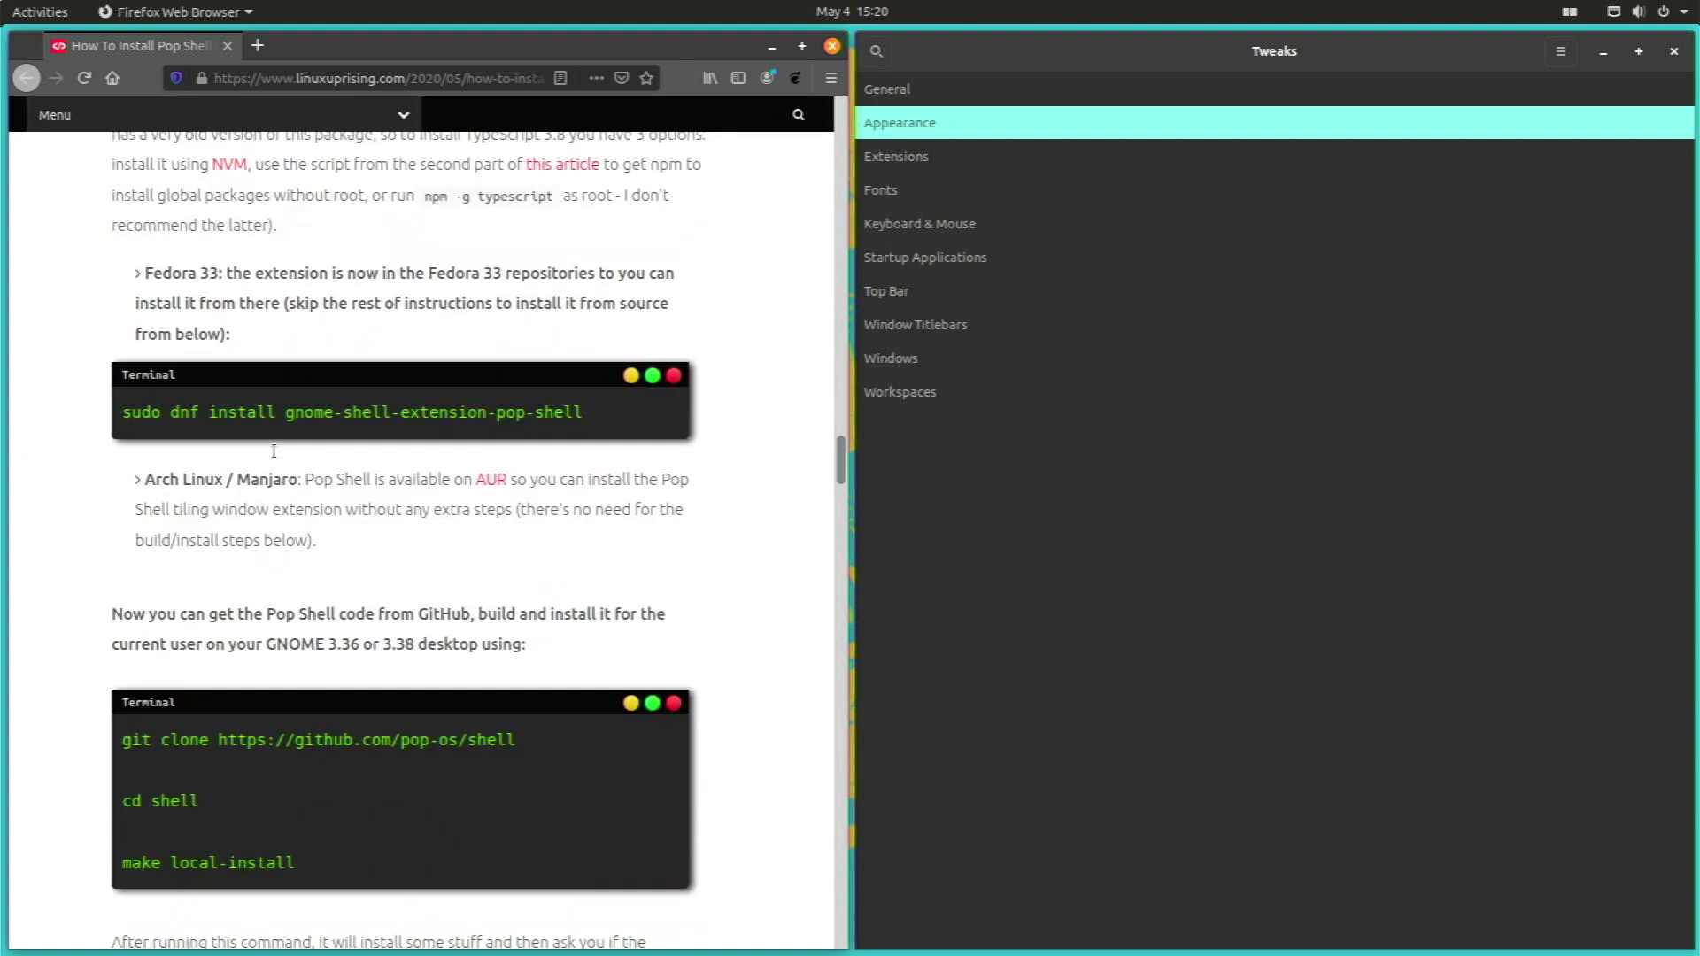
pyautogui.moveTo(124, 516); pyautogui.dragTo(515, 515)
pyautogui.click(223, 580)
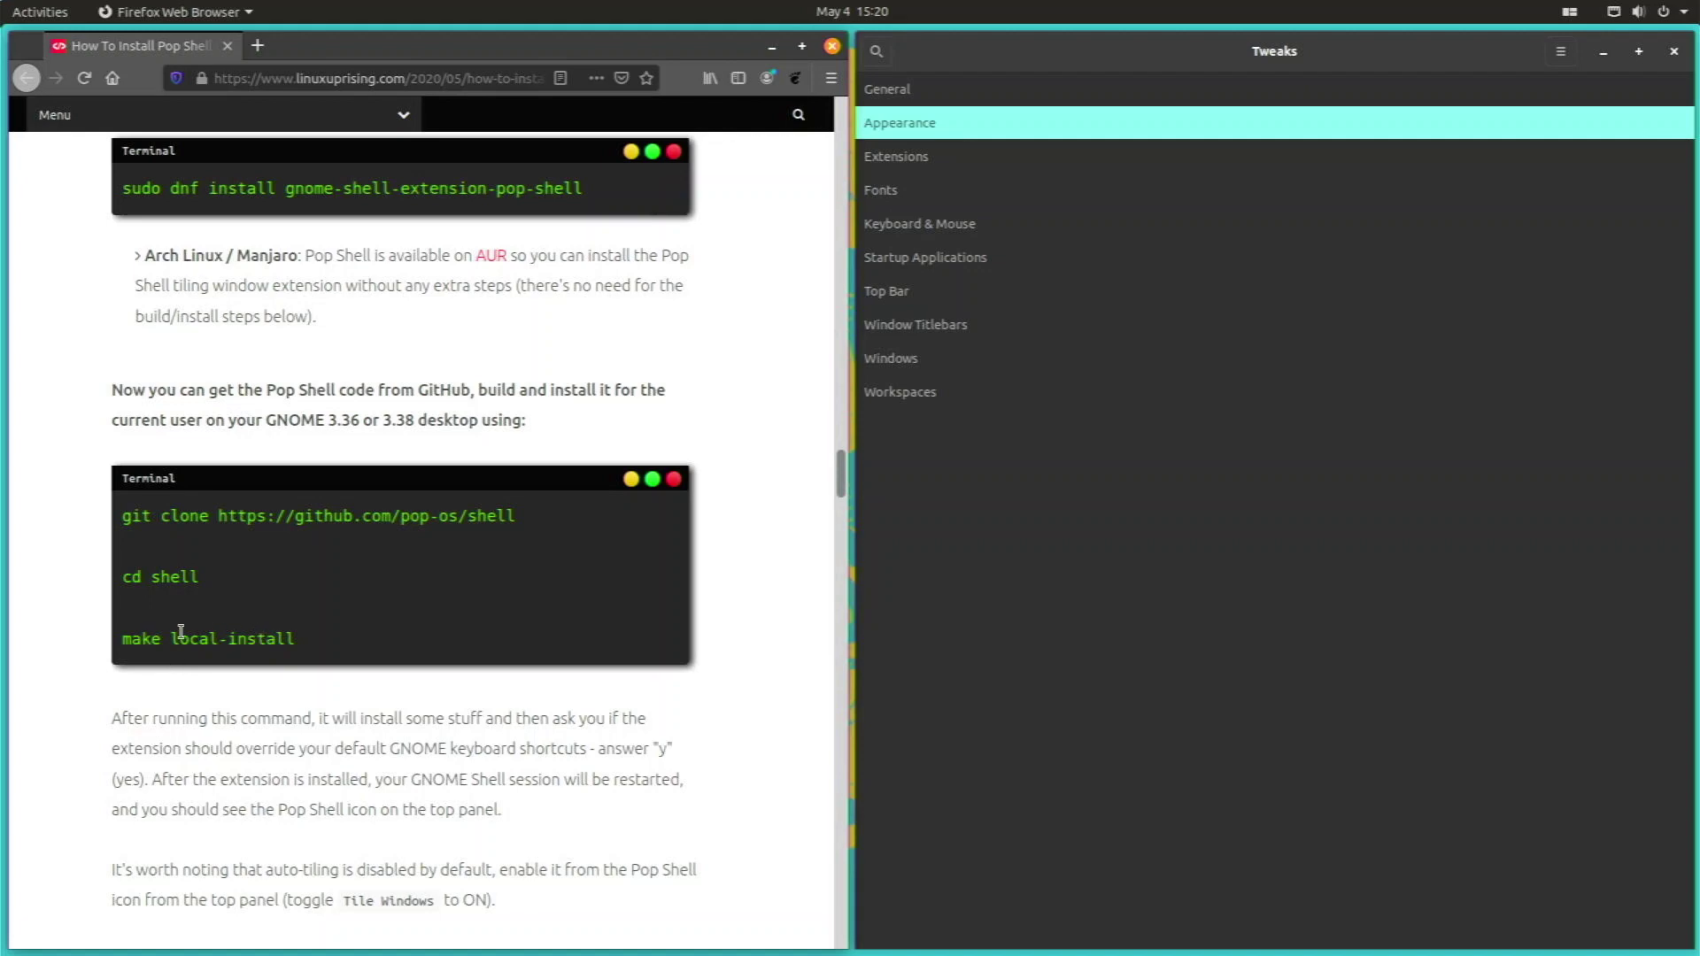
pyautogui.scroll(-2, 222, 635)
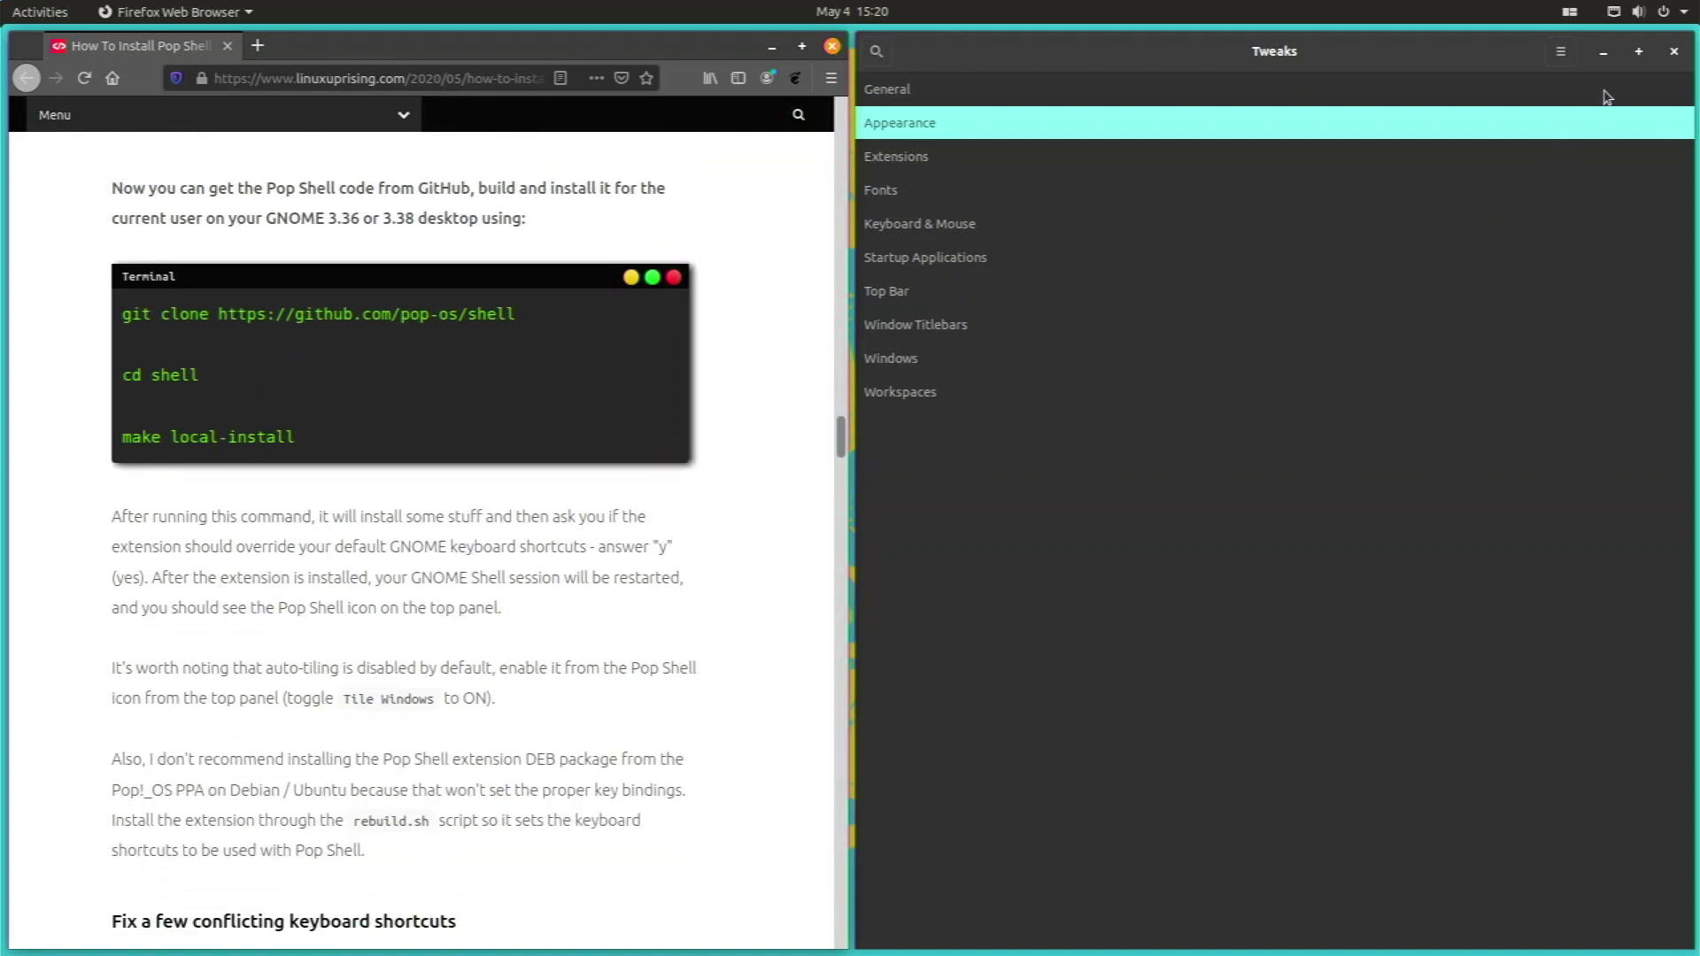
pyautogui.click(1673, 51)
# - Maximize Firefox, then search the application grid for Extensions by typing 'elxte'
pyautogui.press('super+Up')
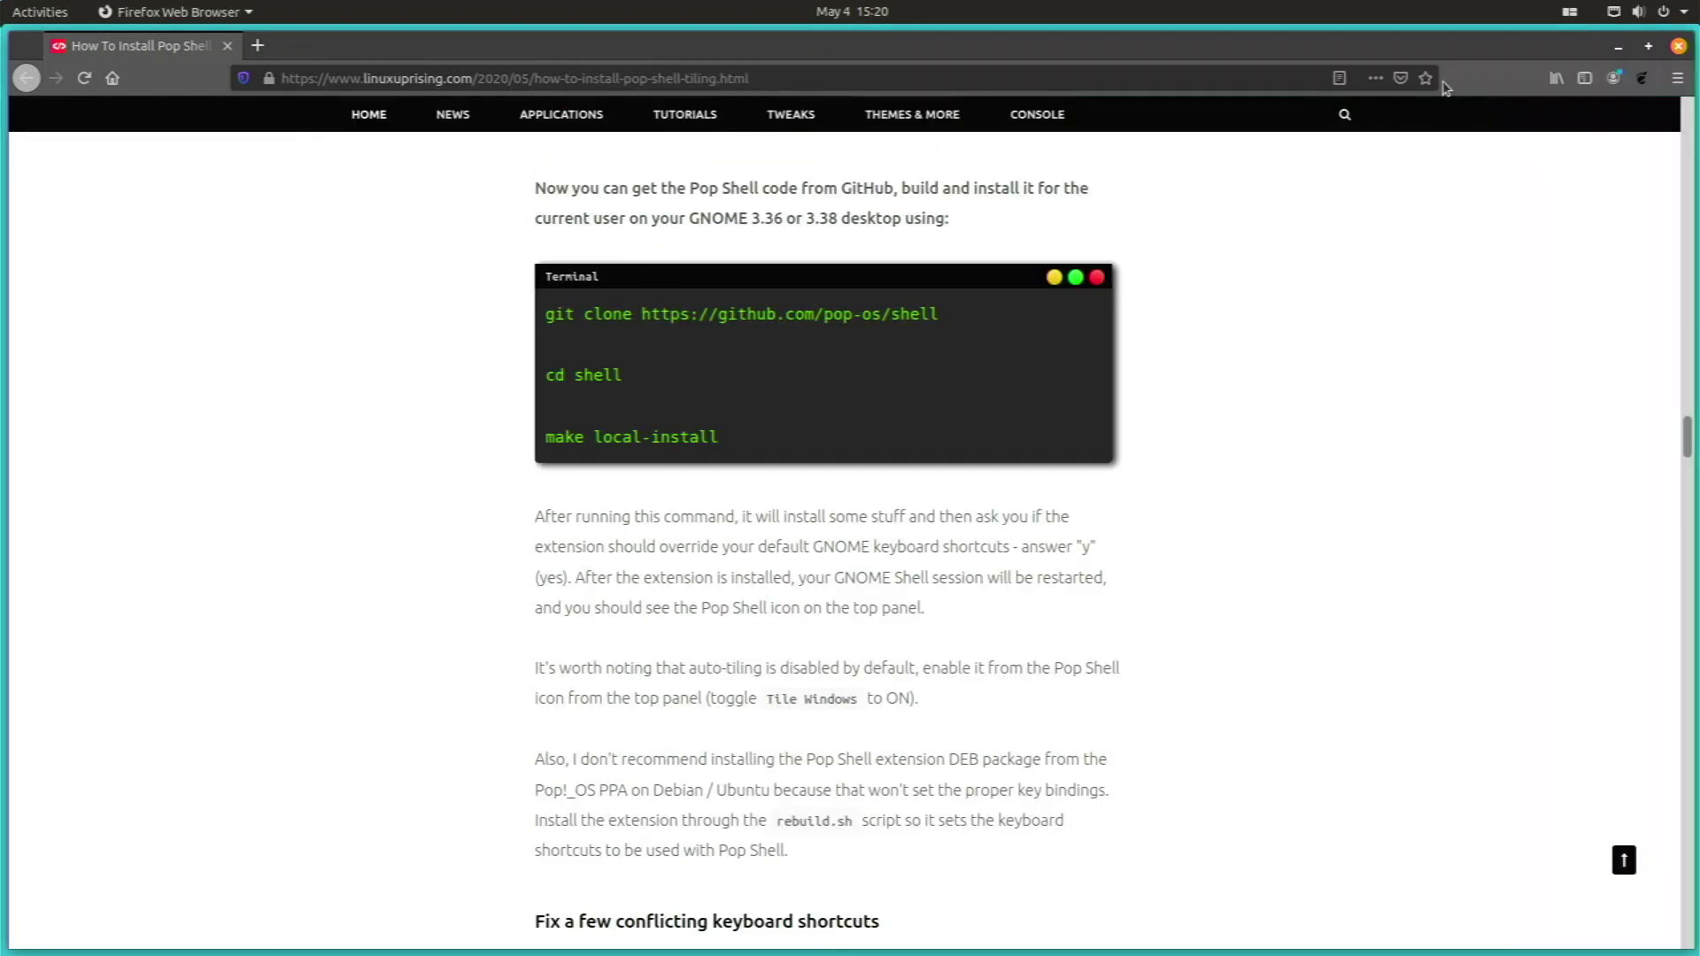
pyautogui.click(5, 8)
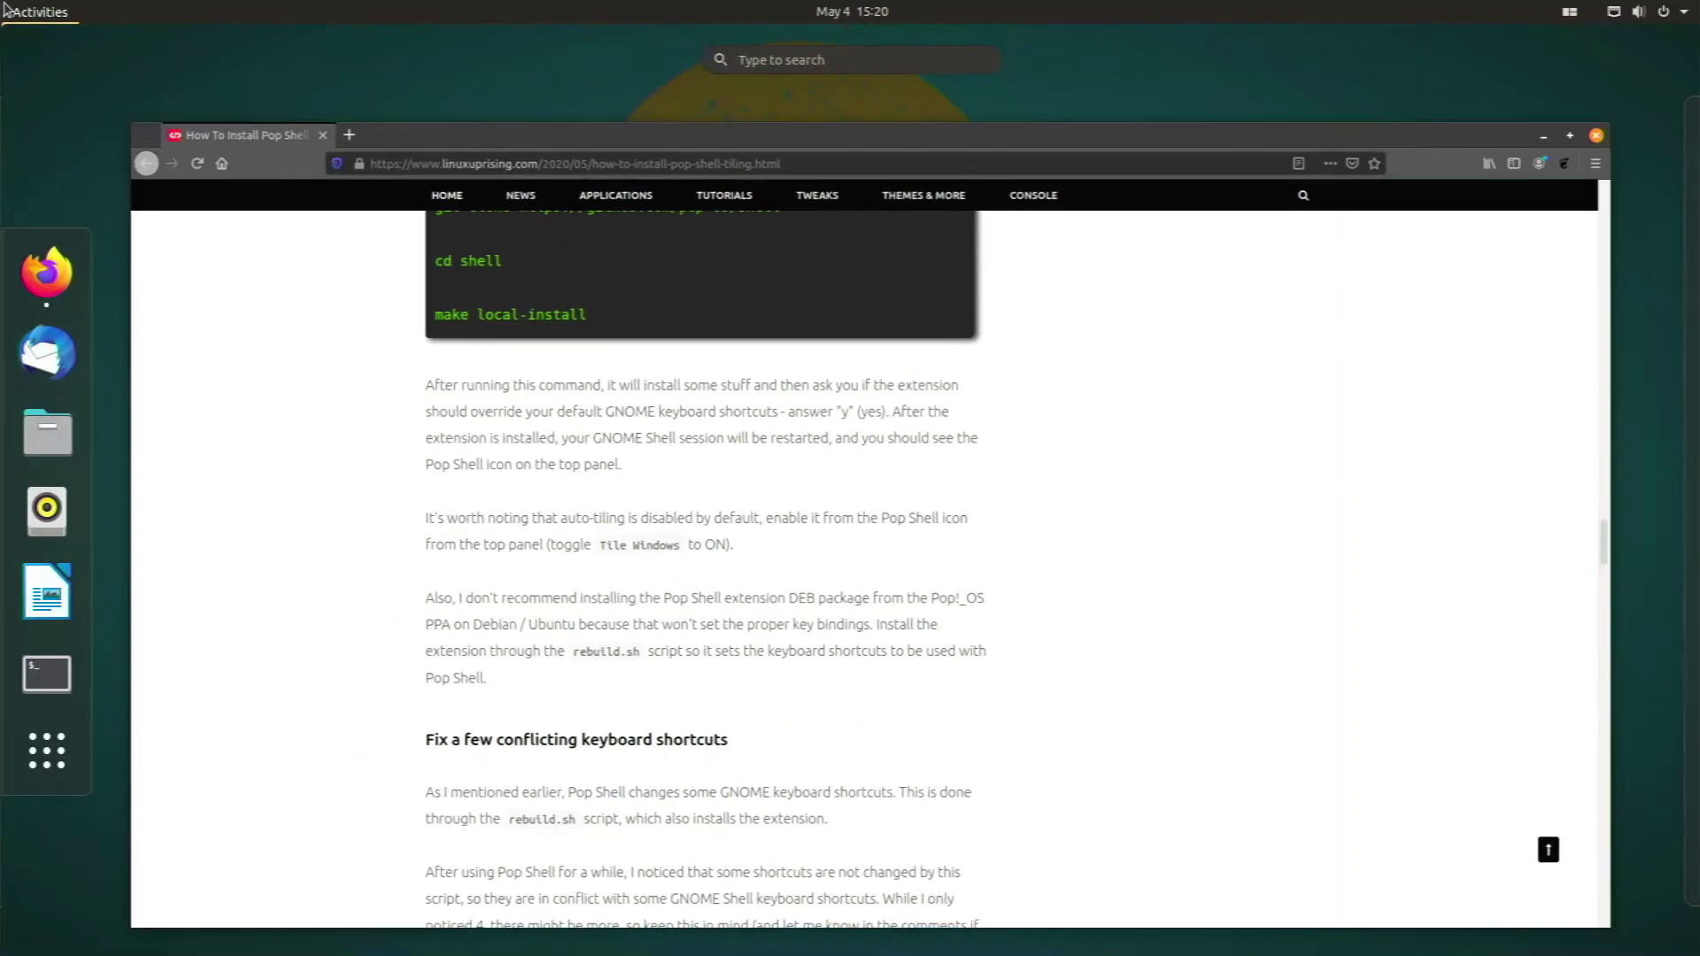
pyautogui.click(24, 785)
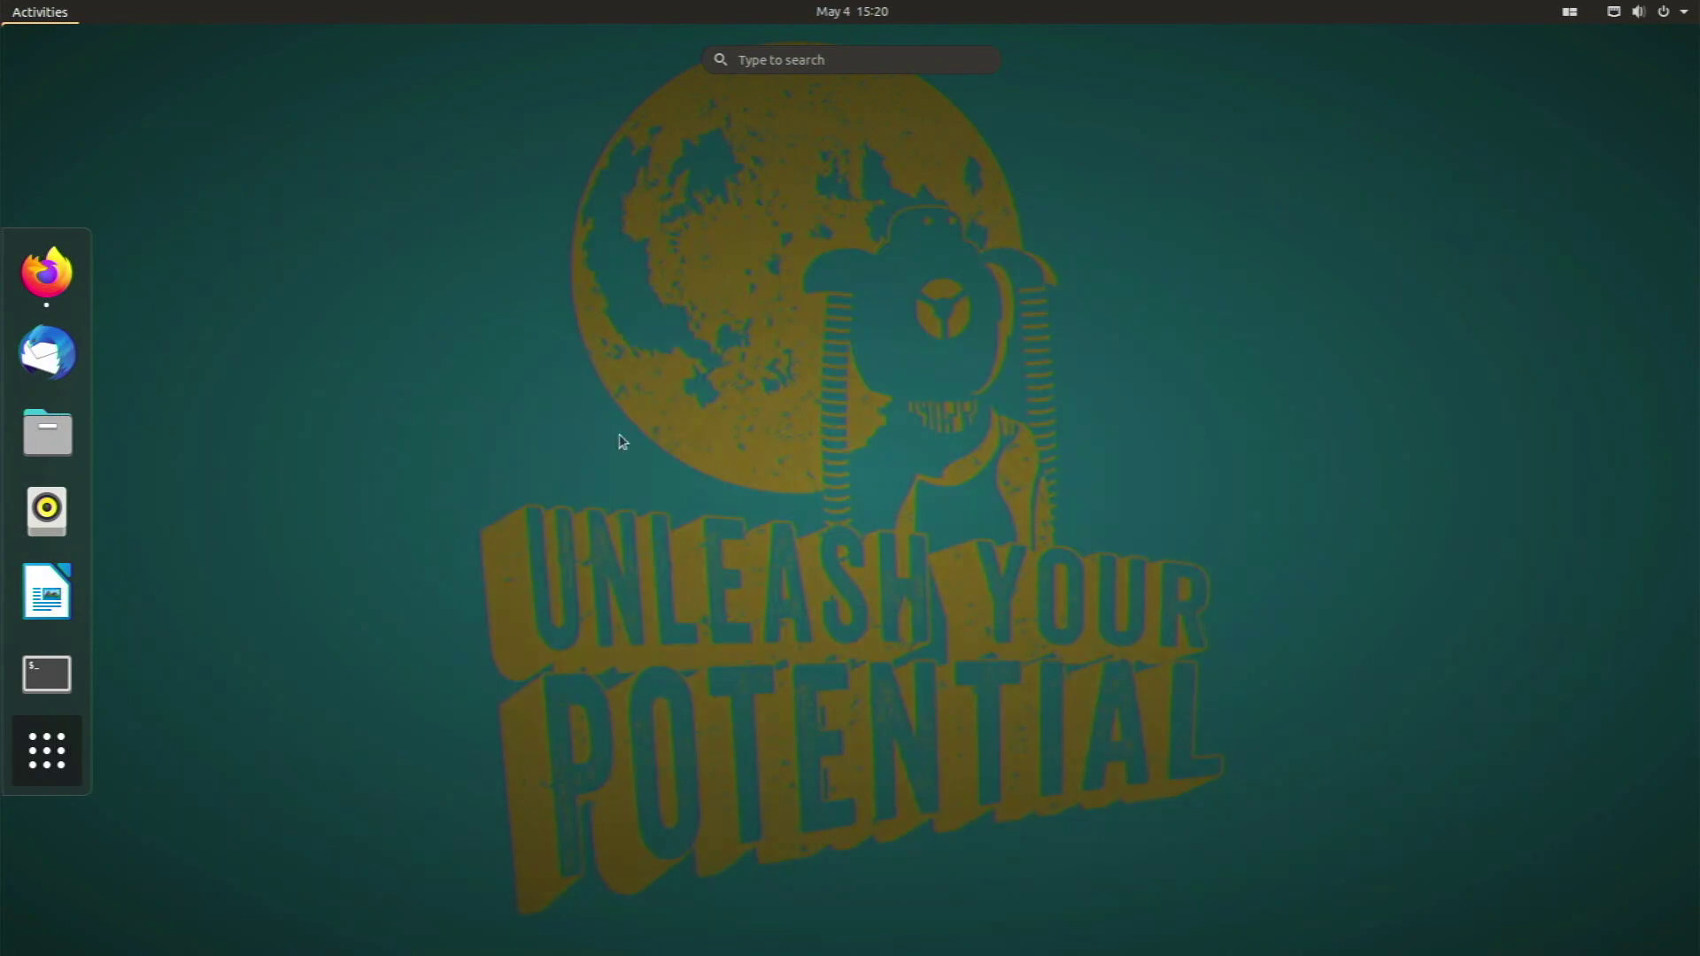
pyautogui.write('elxte')
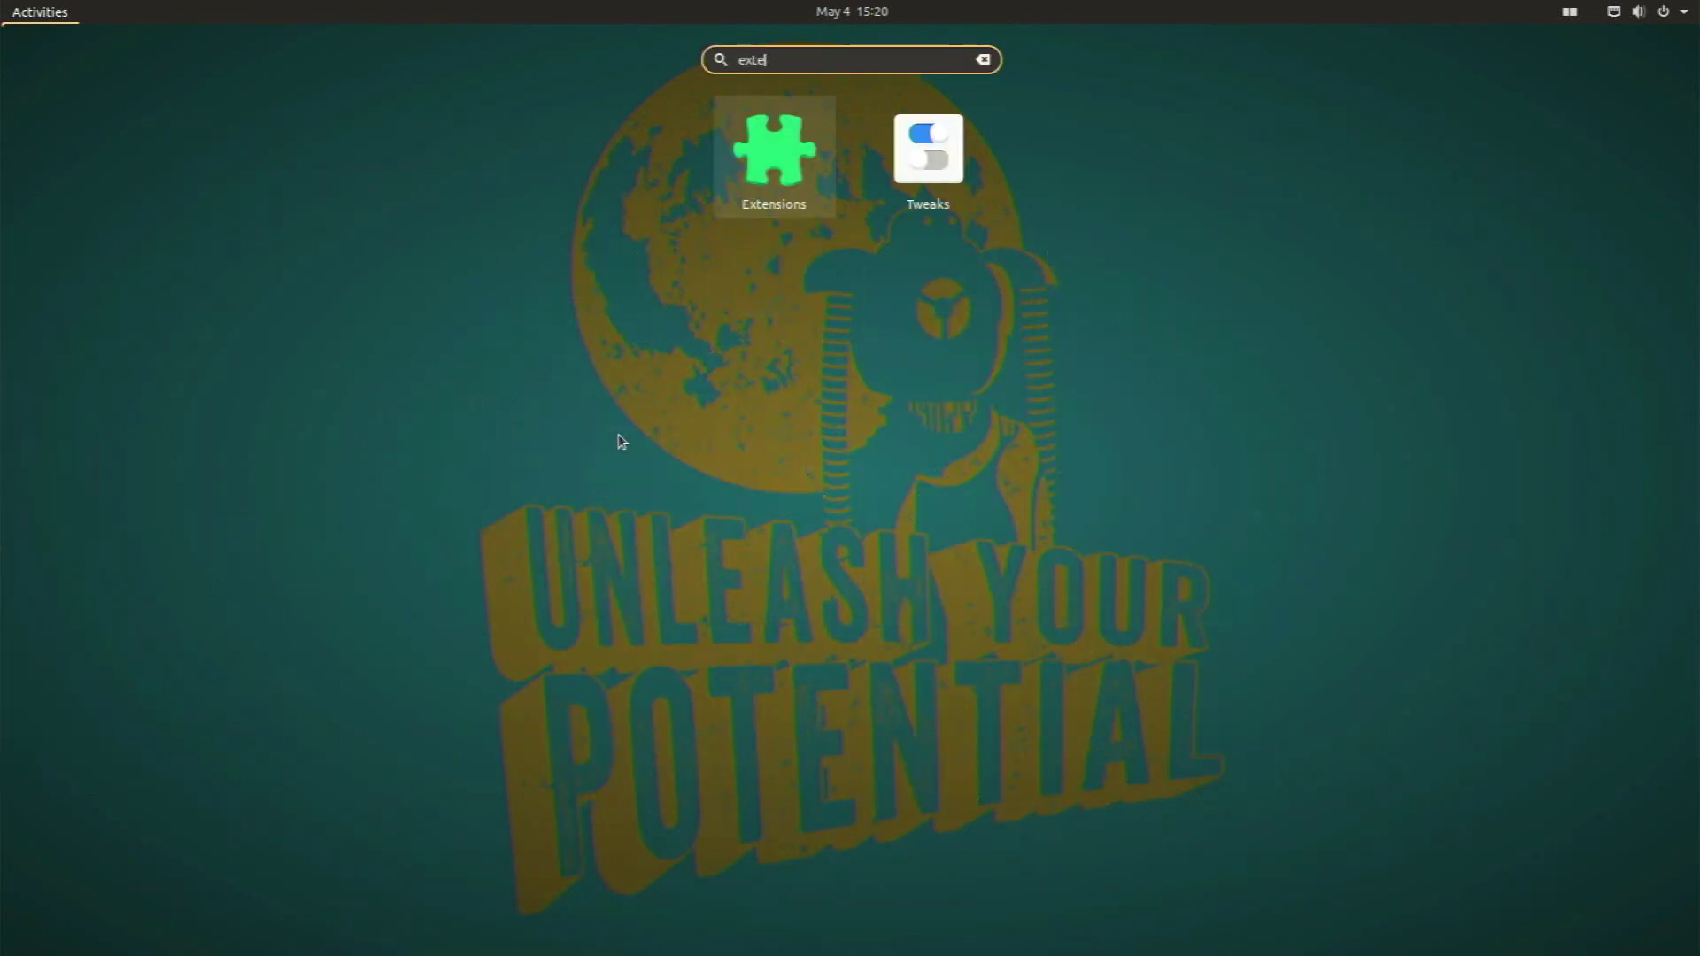
# - Launch Extensions and check the Pop Shell tiling menu in the top bar
pyautogui.press('Escape')
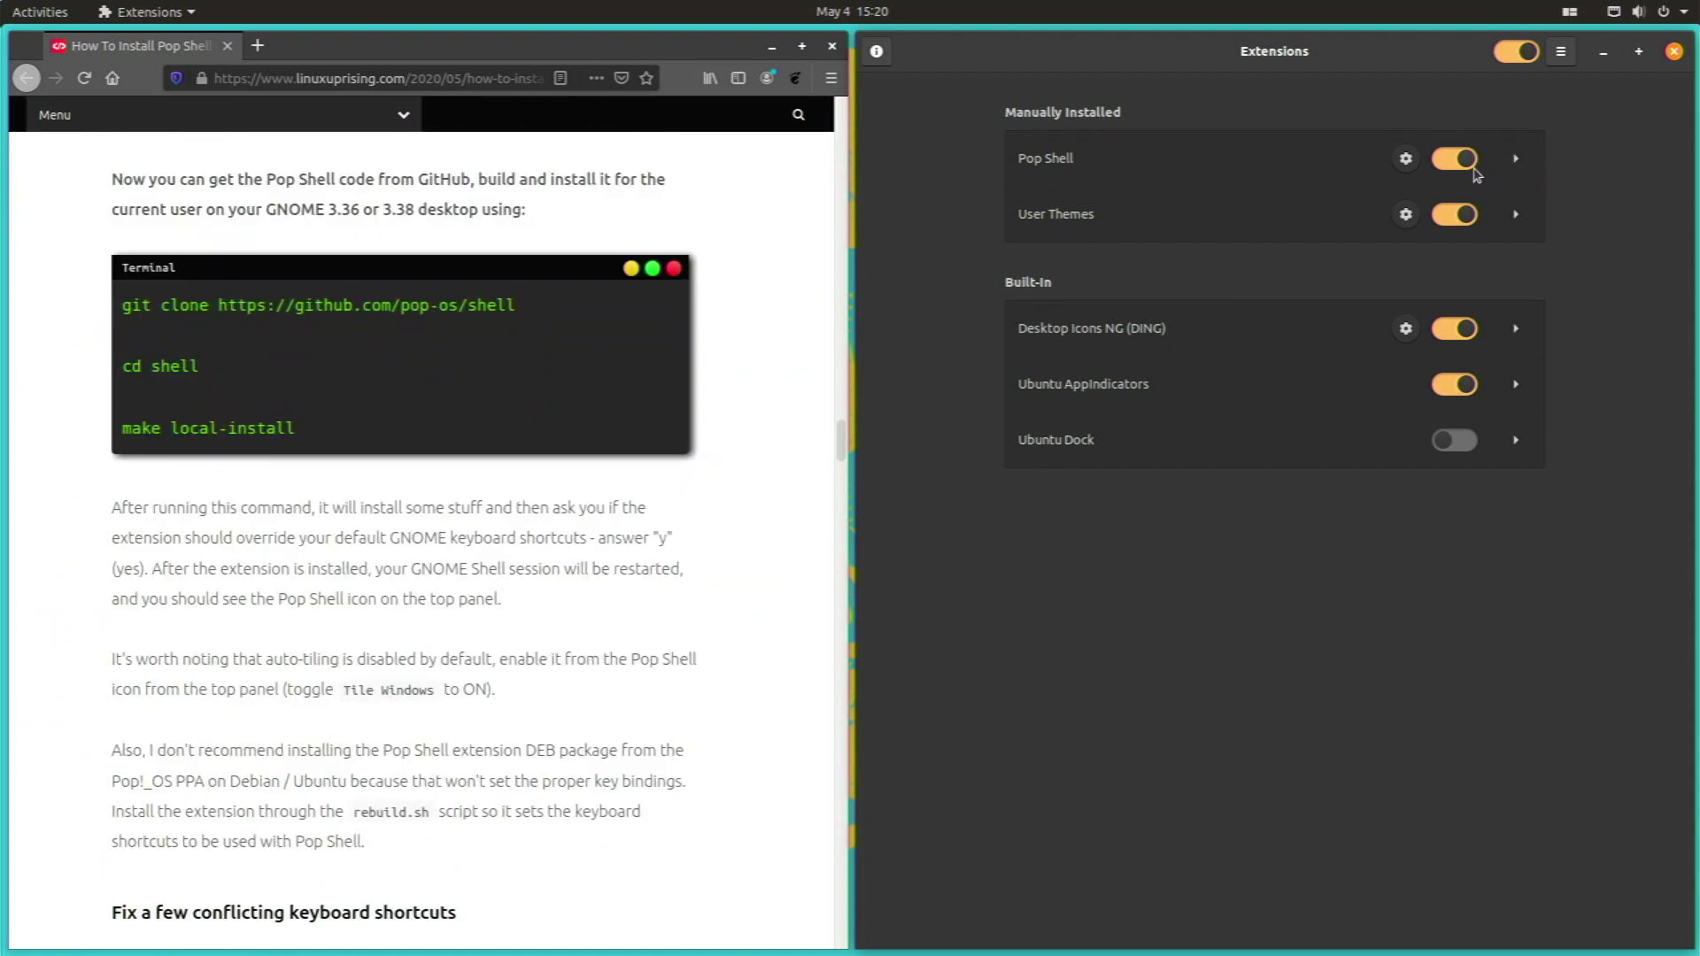
pyautogui.click(1573, 11)
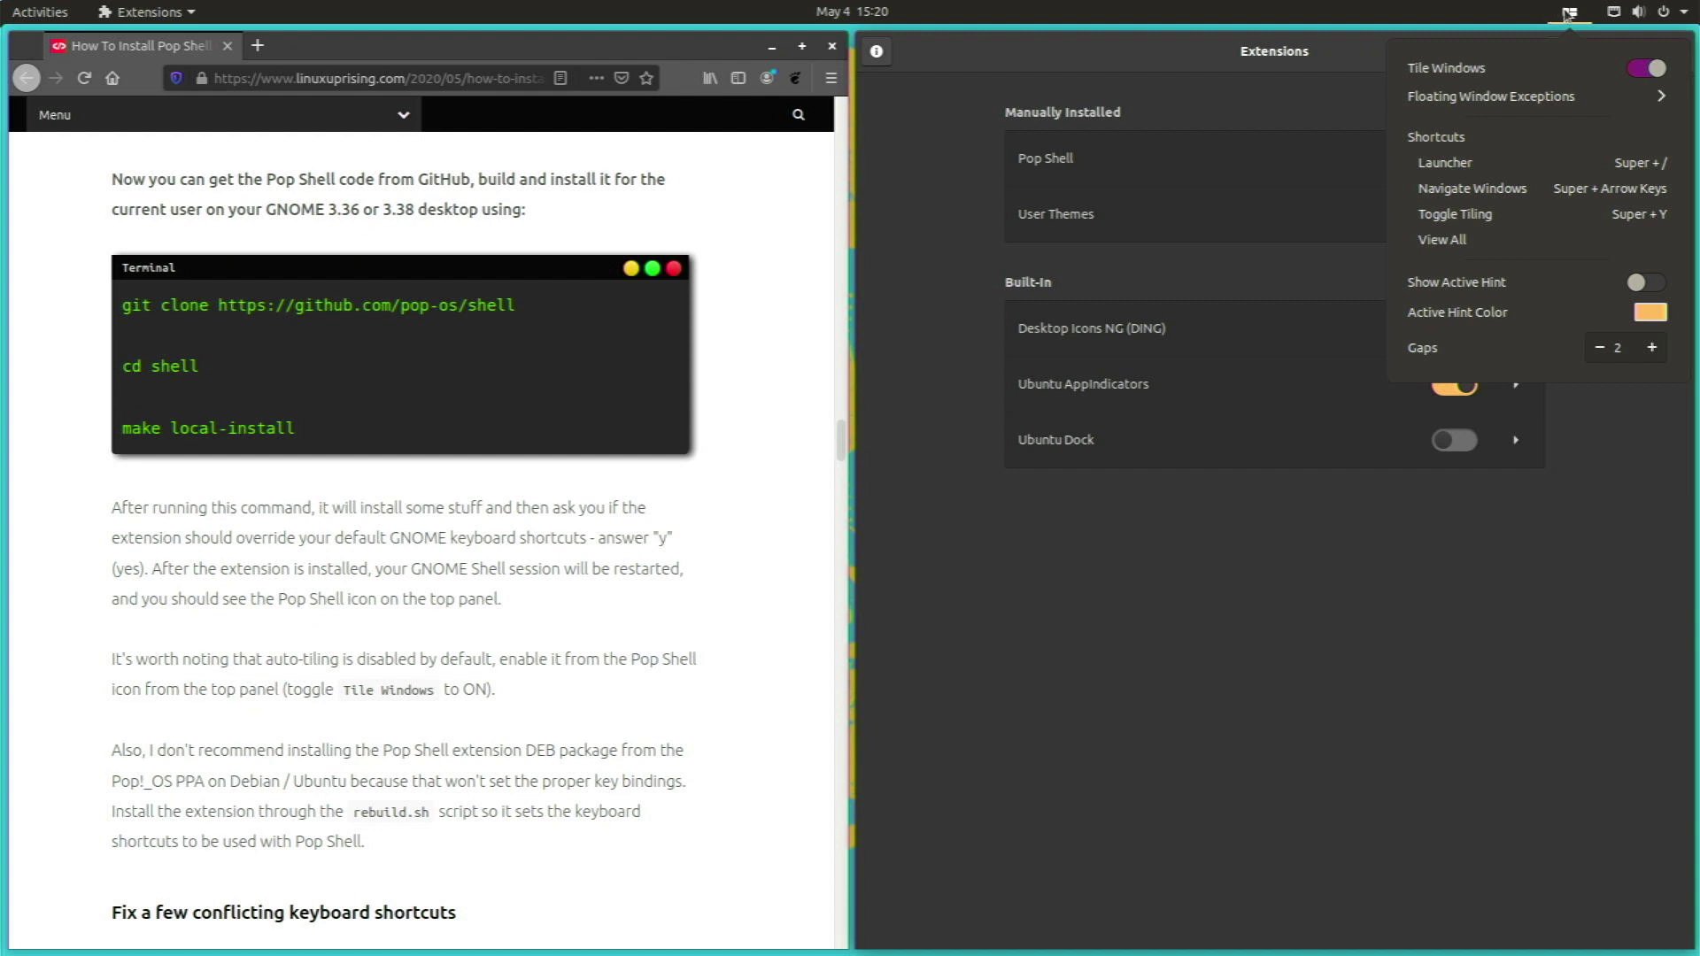
pyautogui.click(1568, 9)
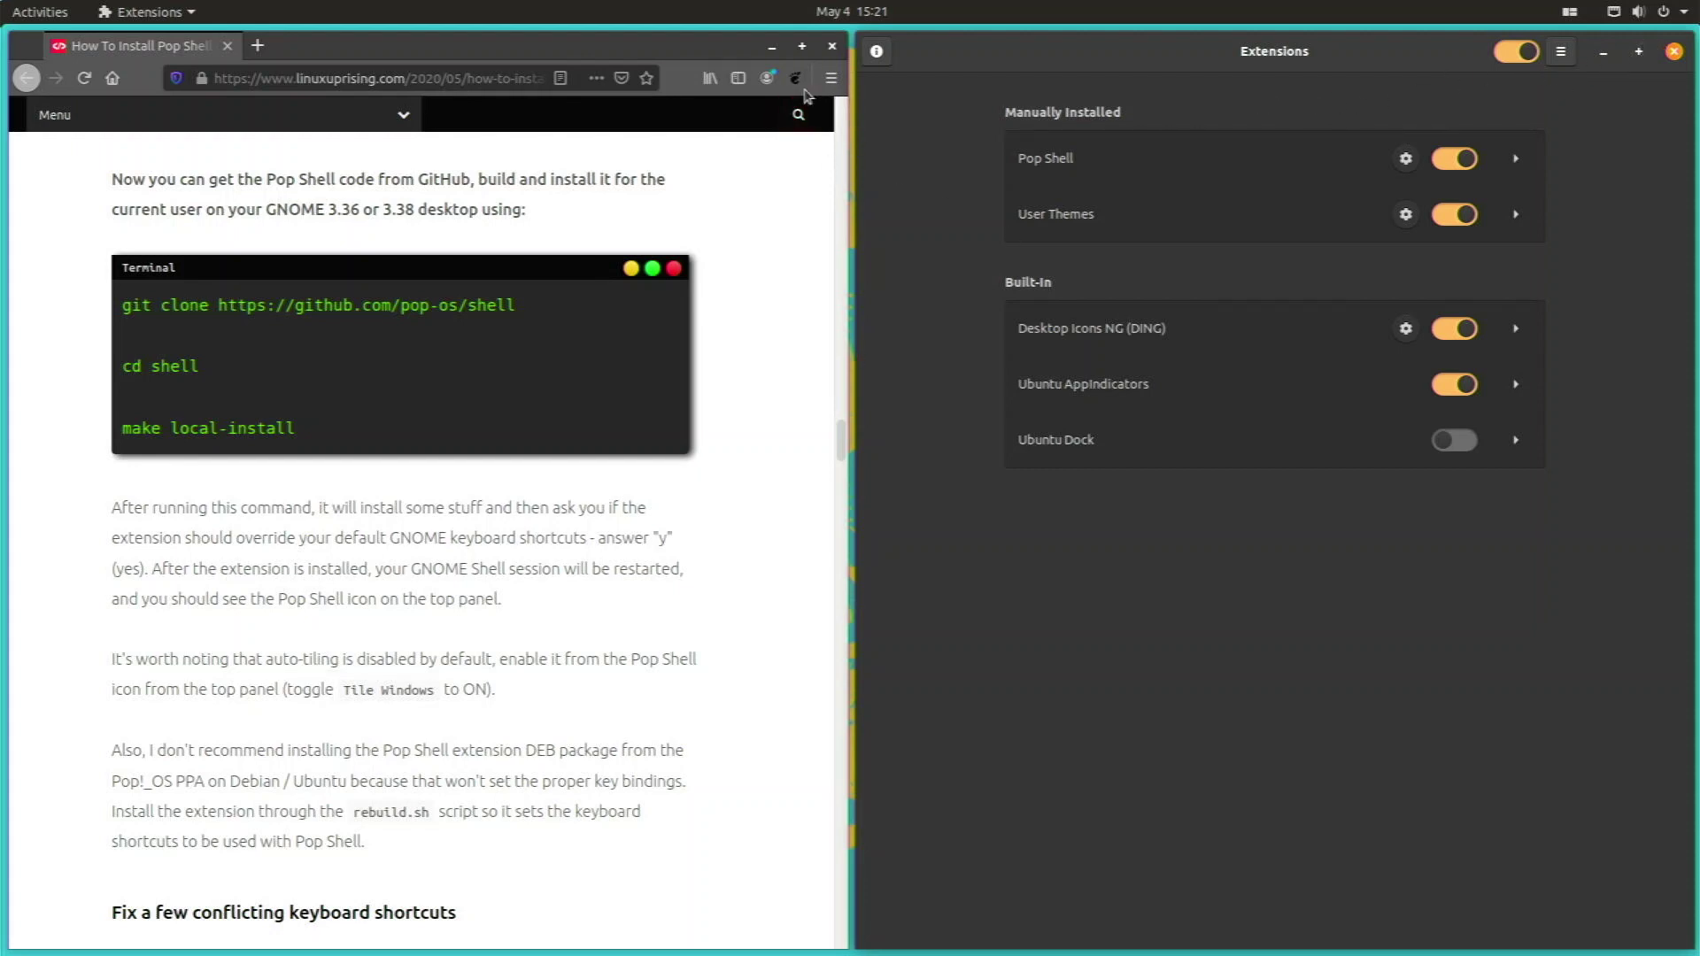
# - Close every Firefox tab to quit the browser, then close the Extensions window
pyautogui.click(260, 47)
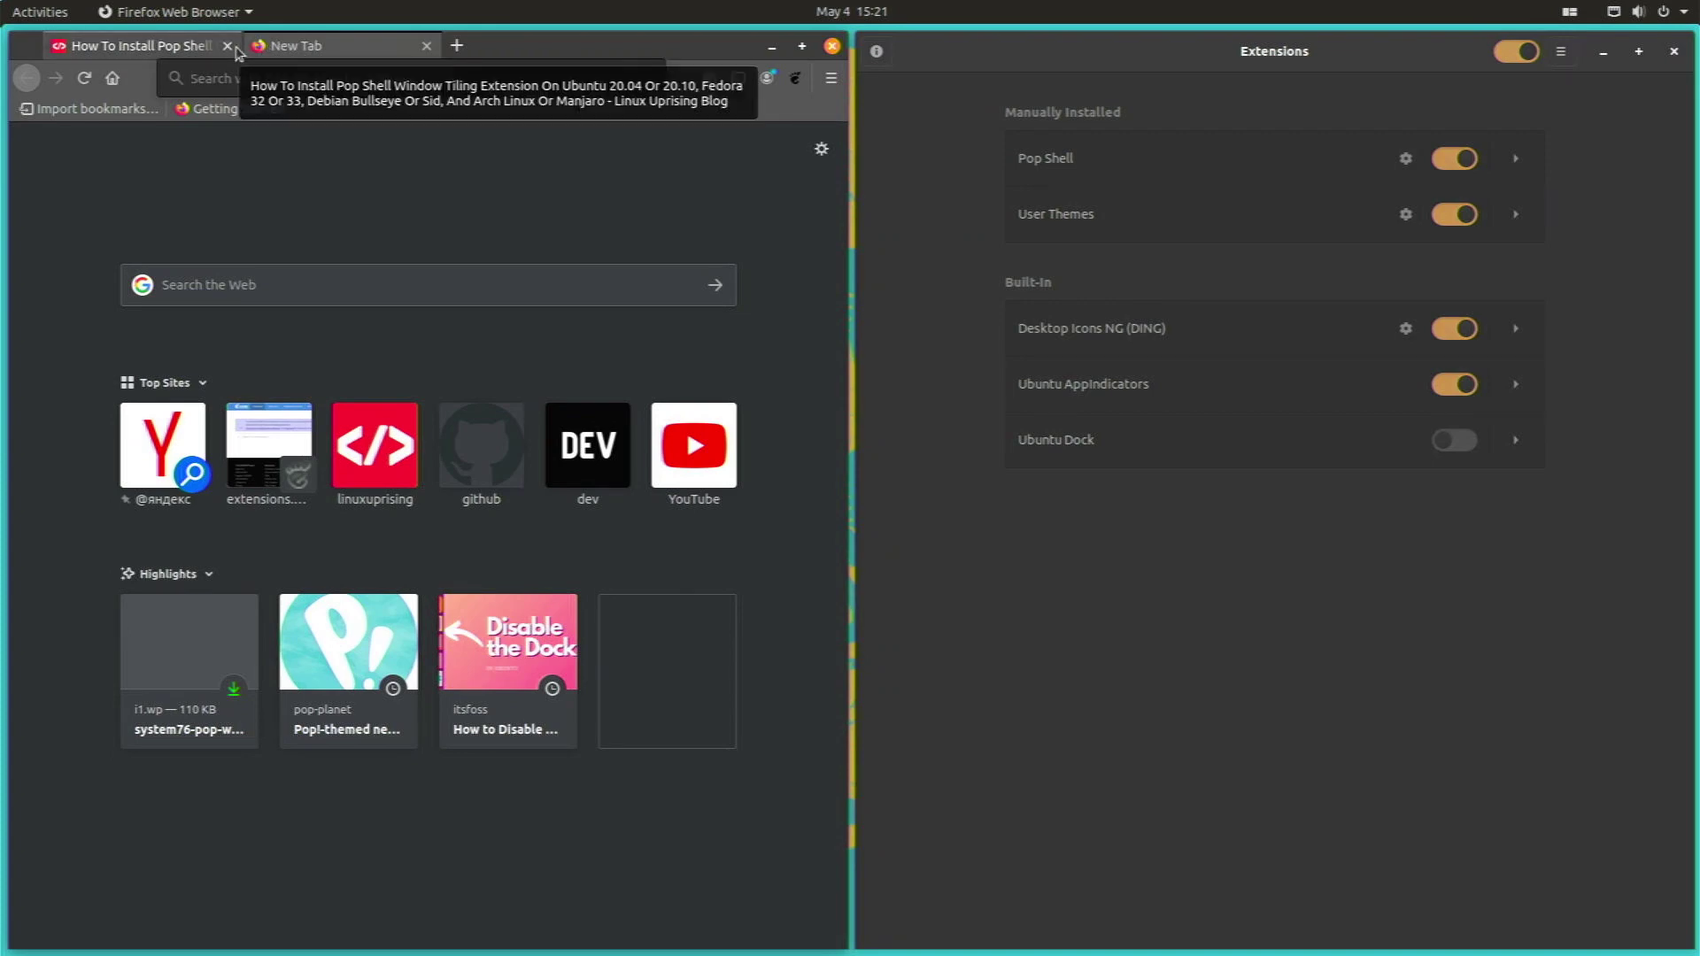
pyautogui.click(229, 47)
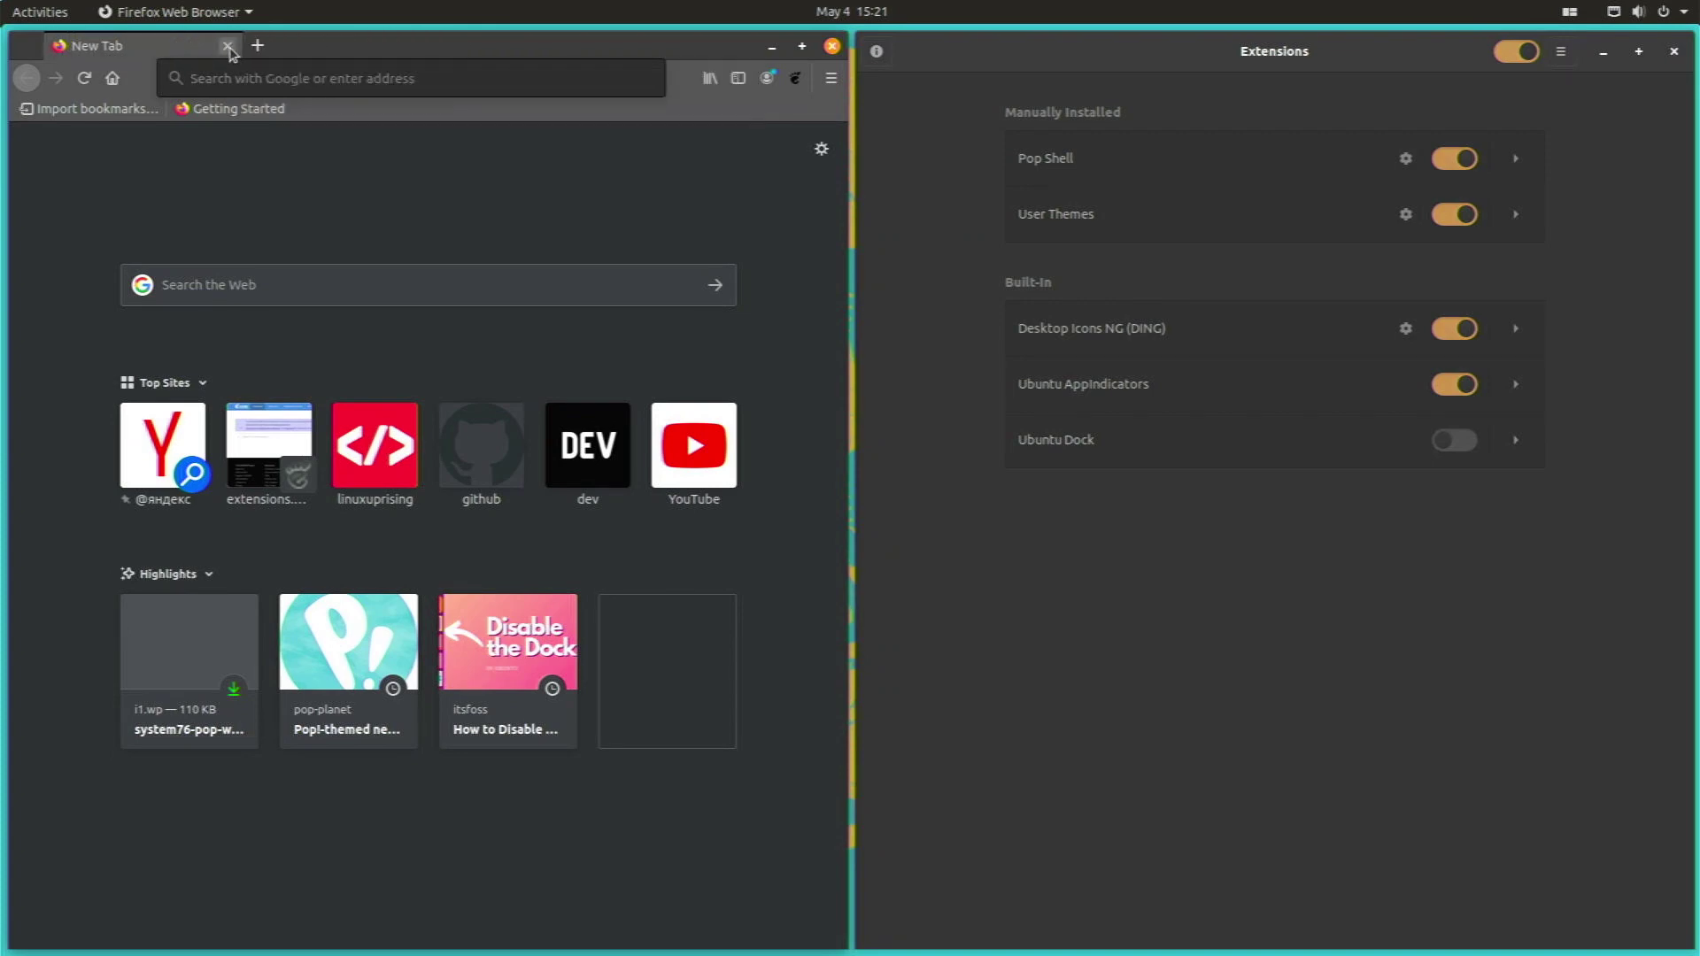
pyautogui.click(228, 47)
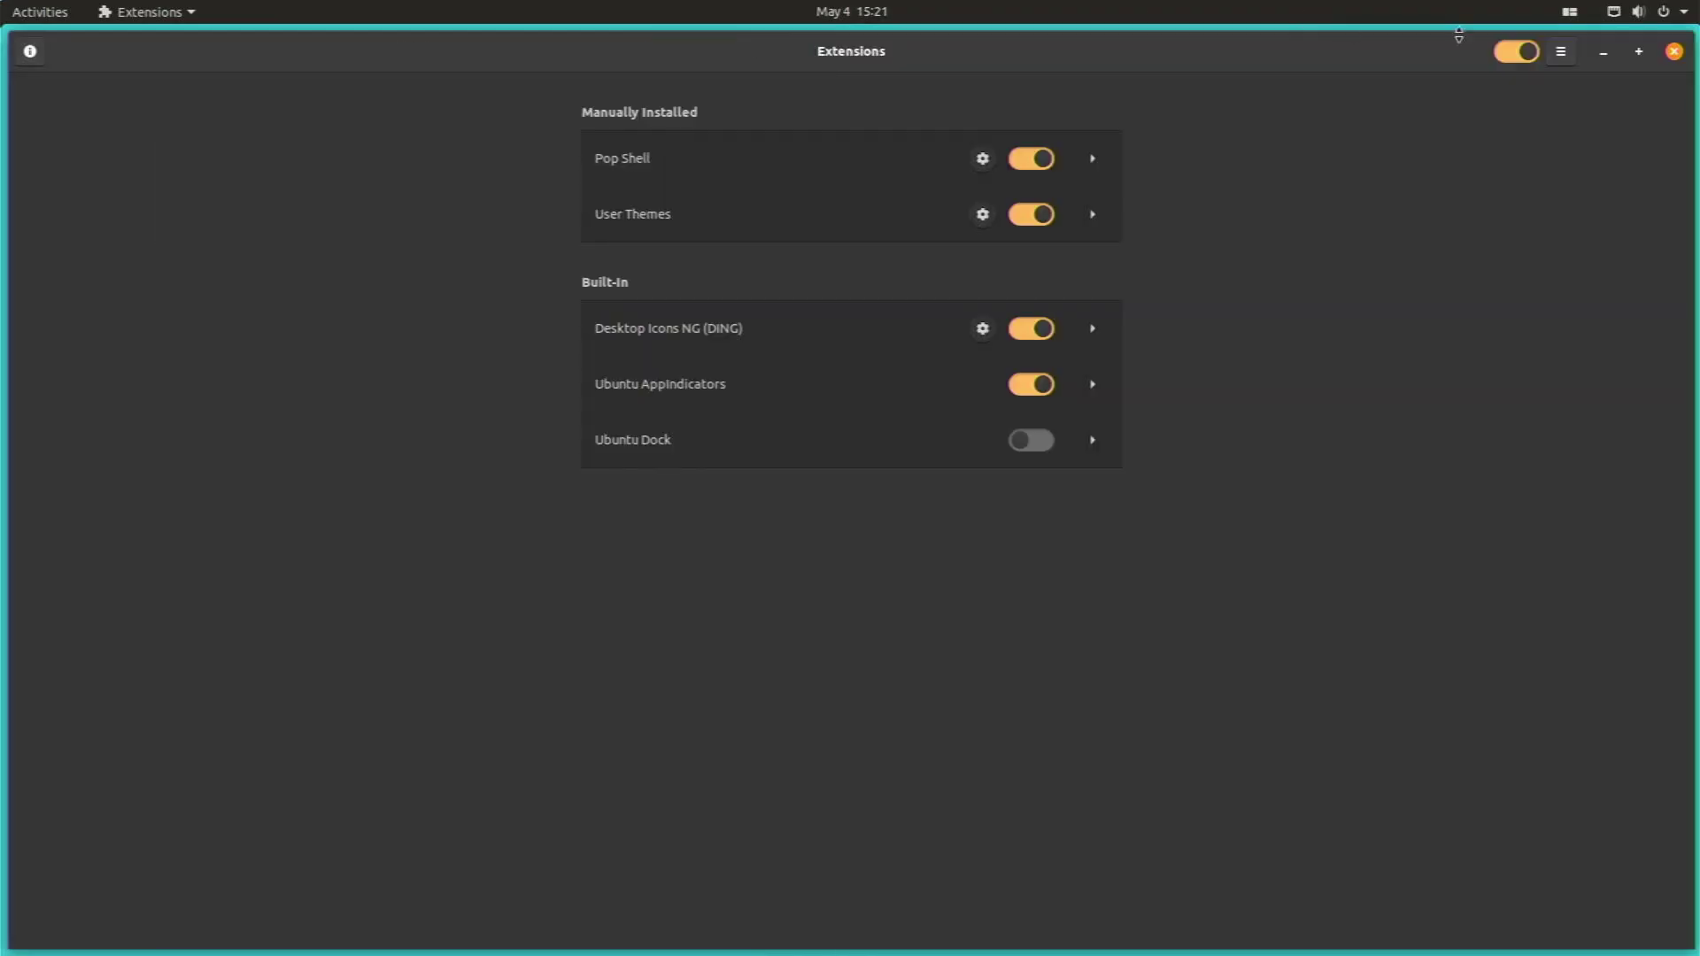
pyautogui.click(1673, 51)
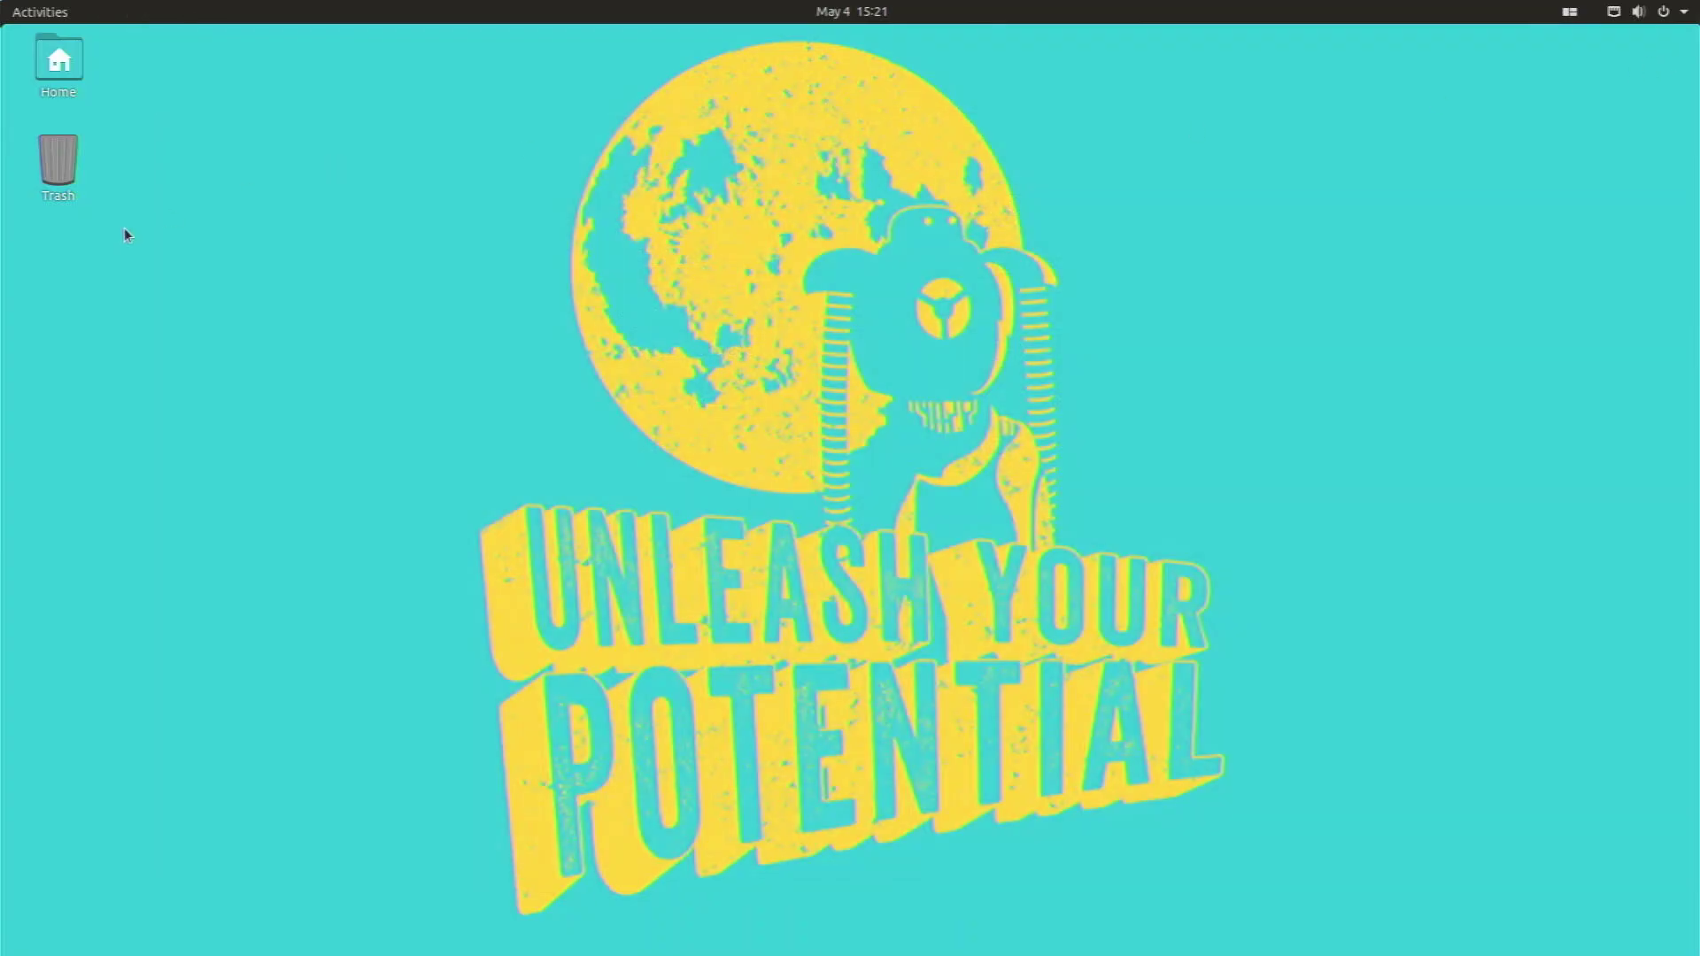
pyautogui.moveTo(2, 2)
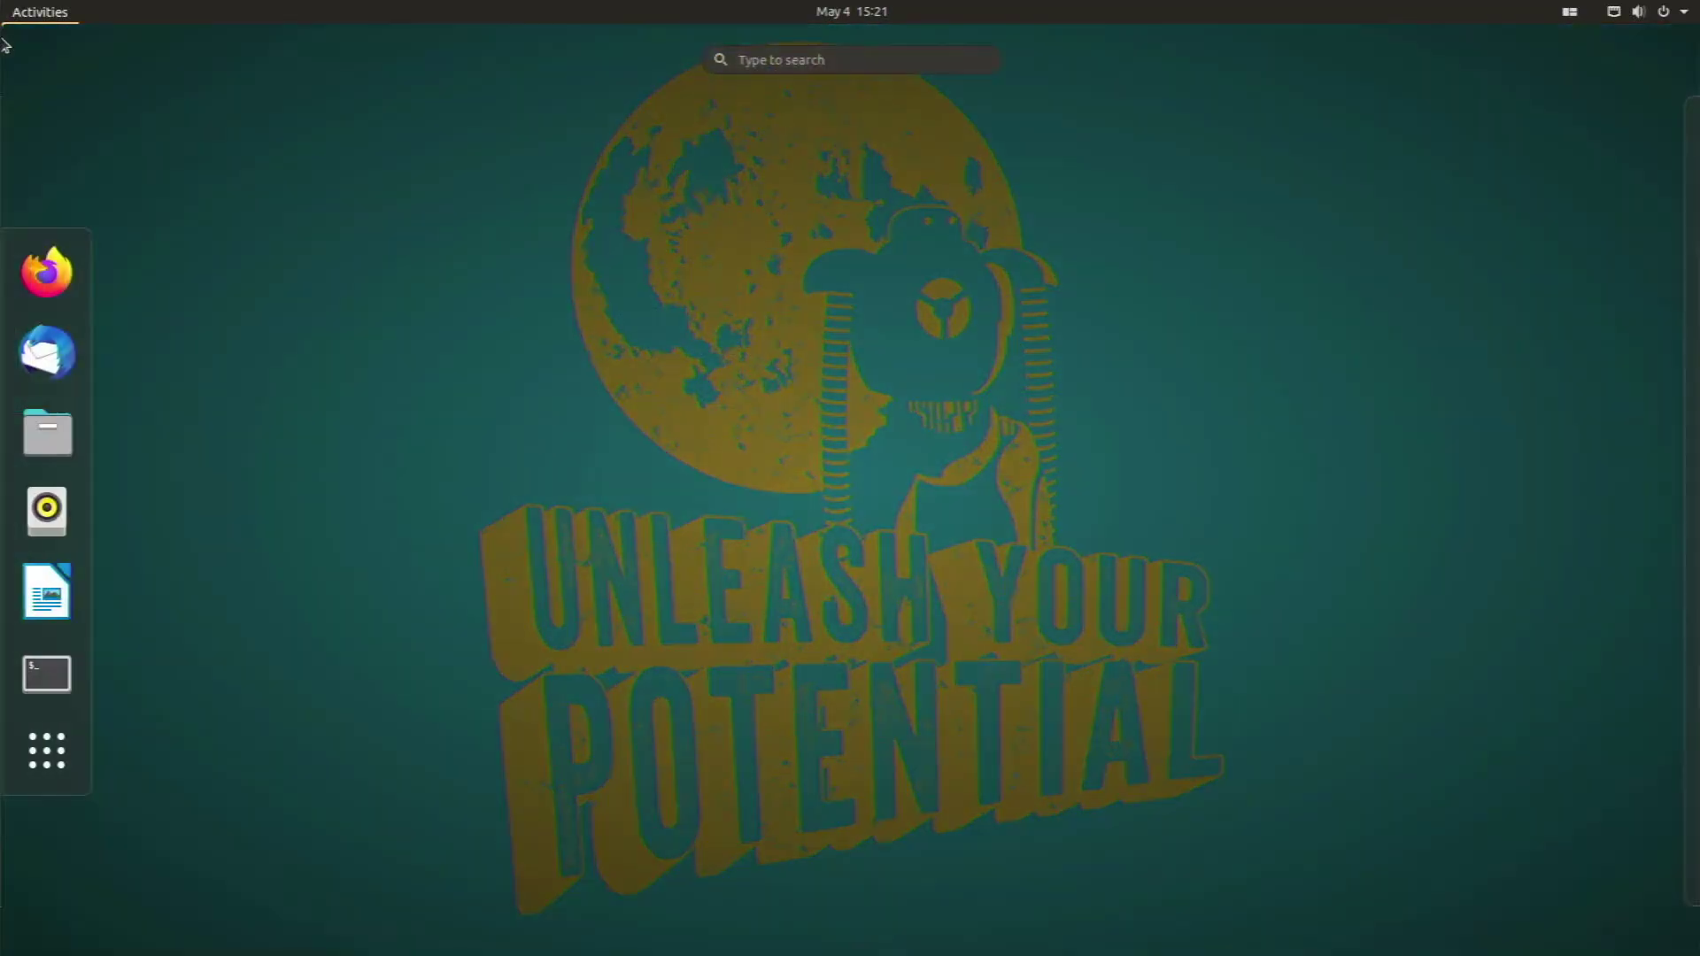
# - Launch Terminal from the 'ter' search, run htop, and drag its window around and back
pyautogui.write('ter')
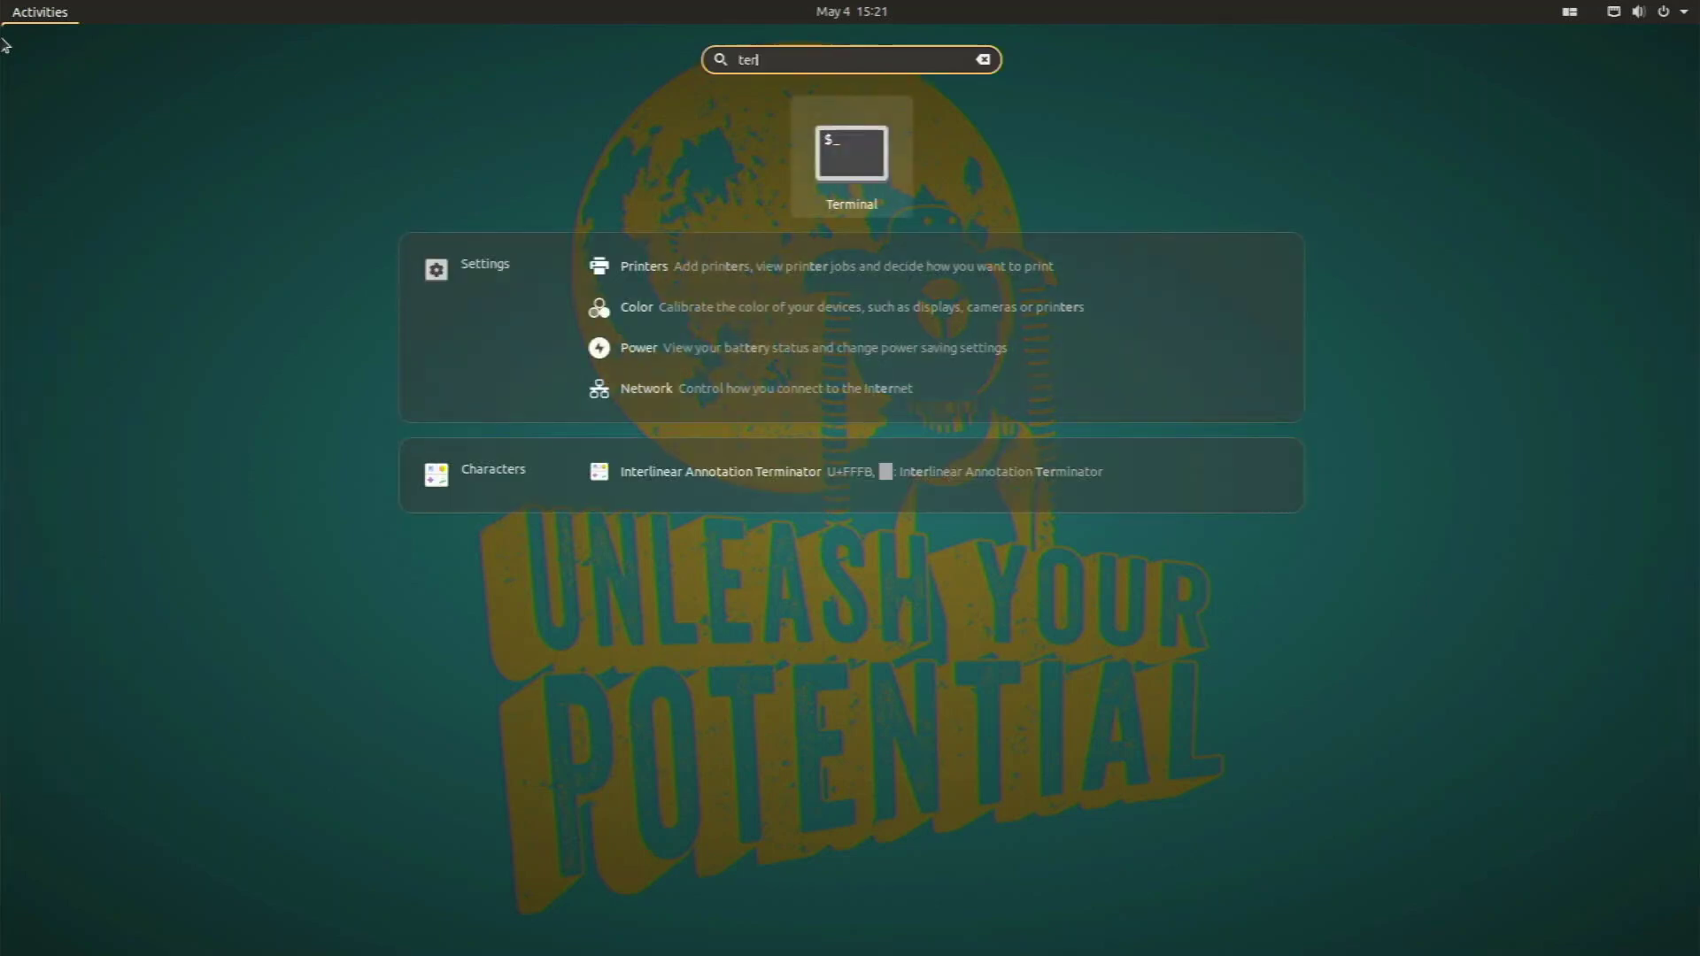
pyautogui.press('Return')
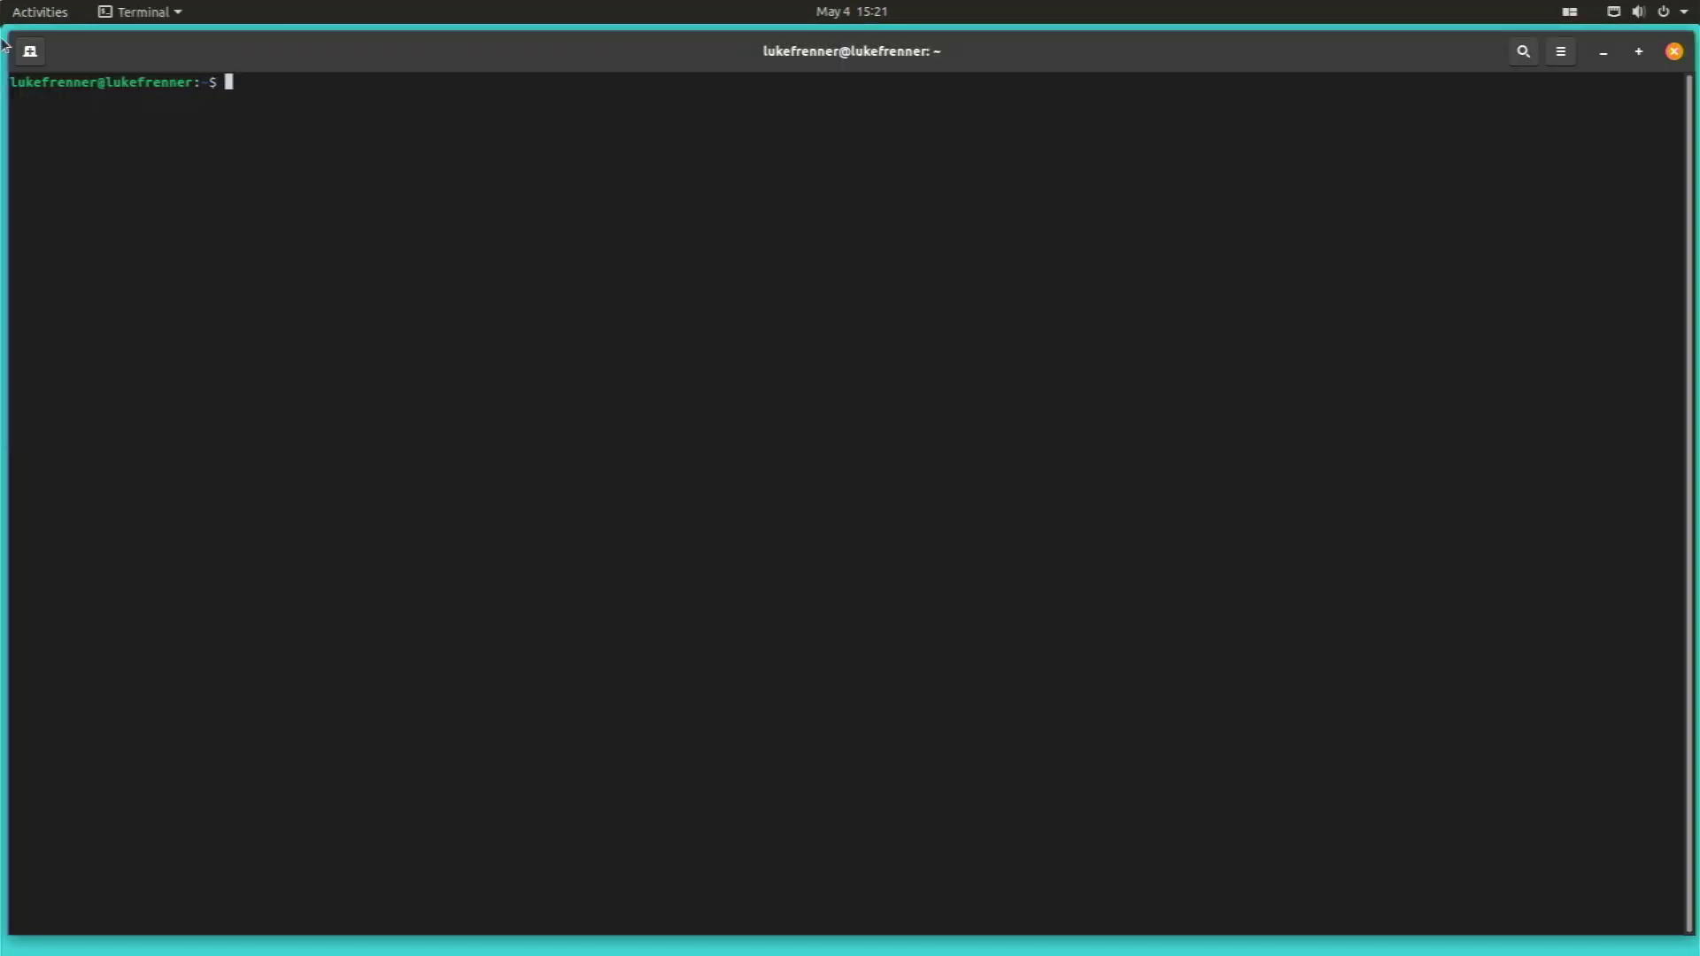
pyautogui.write('htop')
pyautogui.press('Return')
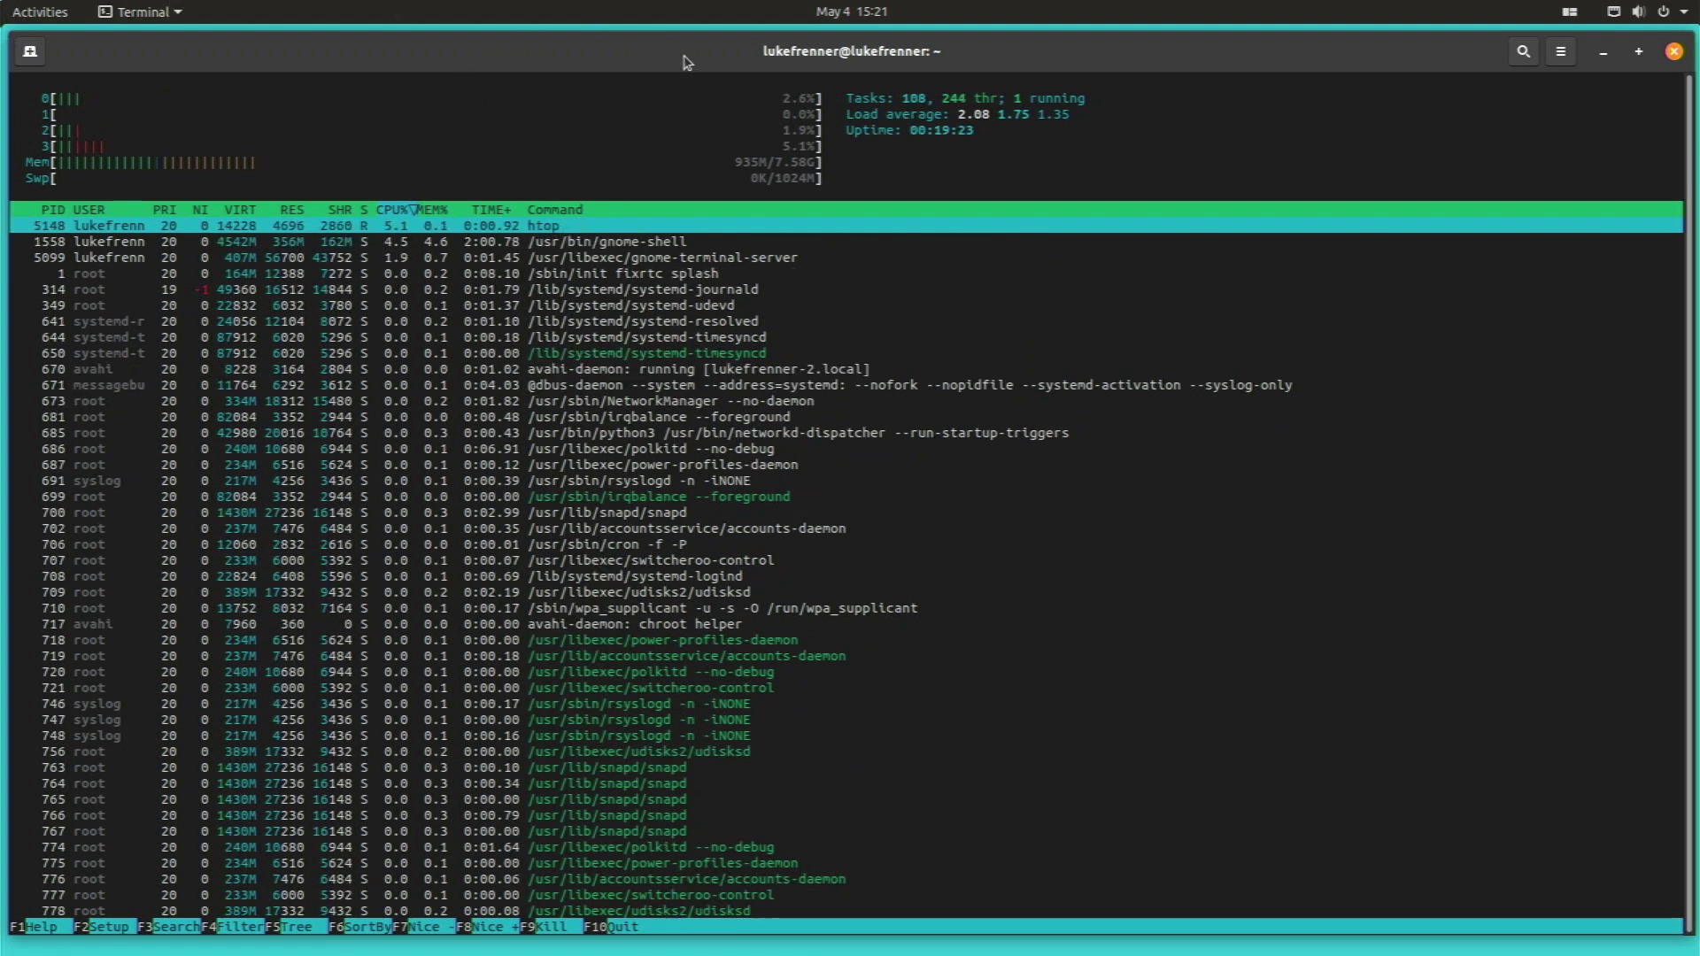
pyautogui.moveTo(688, 62); pyautogui.dragTo(725, 14)
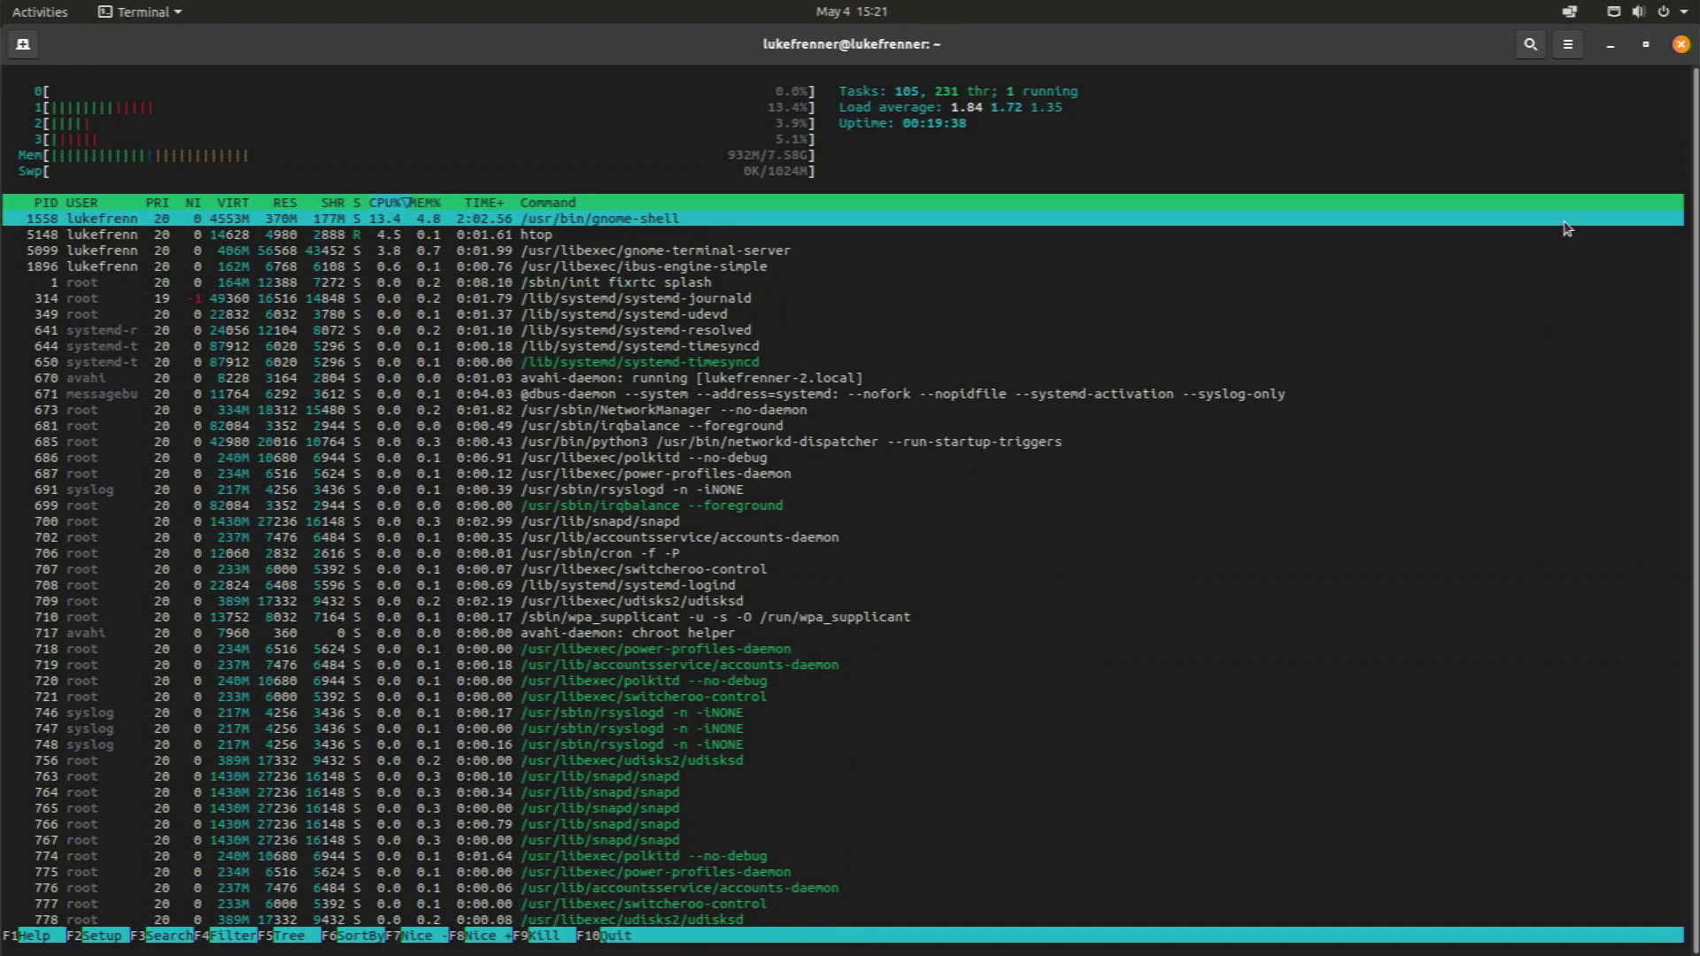
# - Enable Tile Windows in the Pop Shell menu, then close the terminal, ending htop
pyautogui.click(1567, 12)
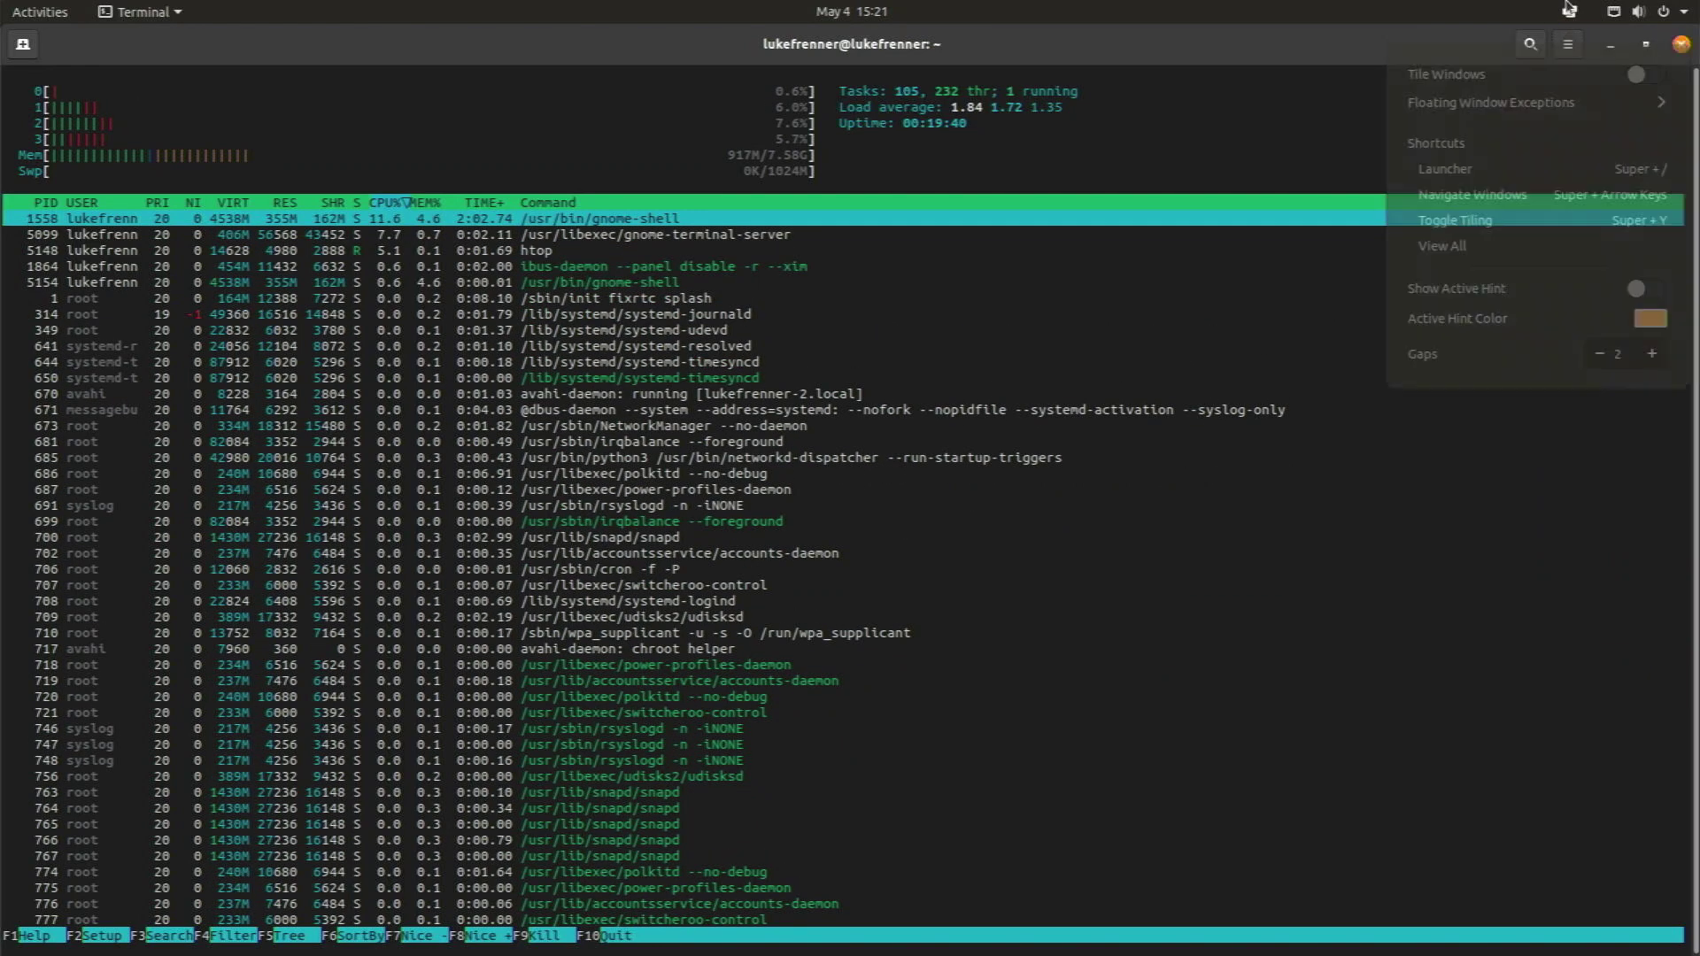
pyautogui.click(1647, 12)
pyautogui.click(1584, 12)
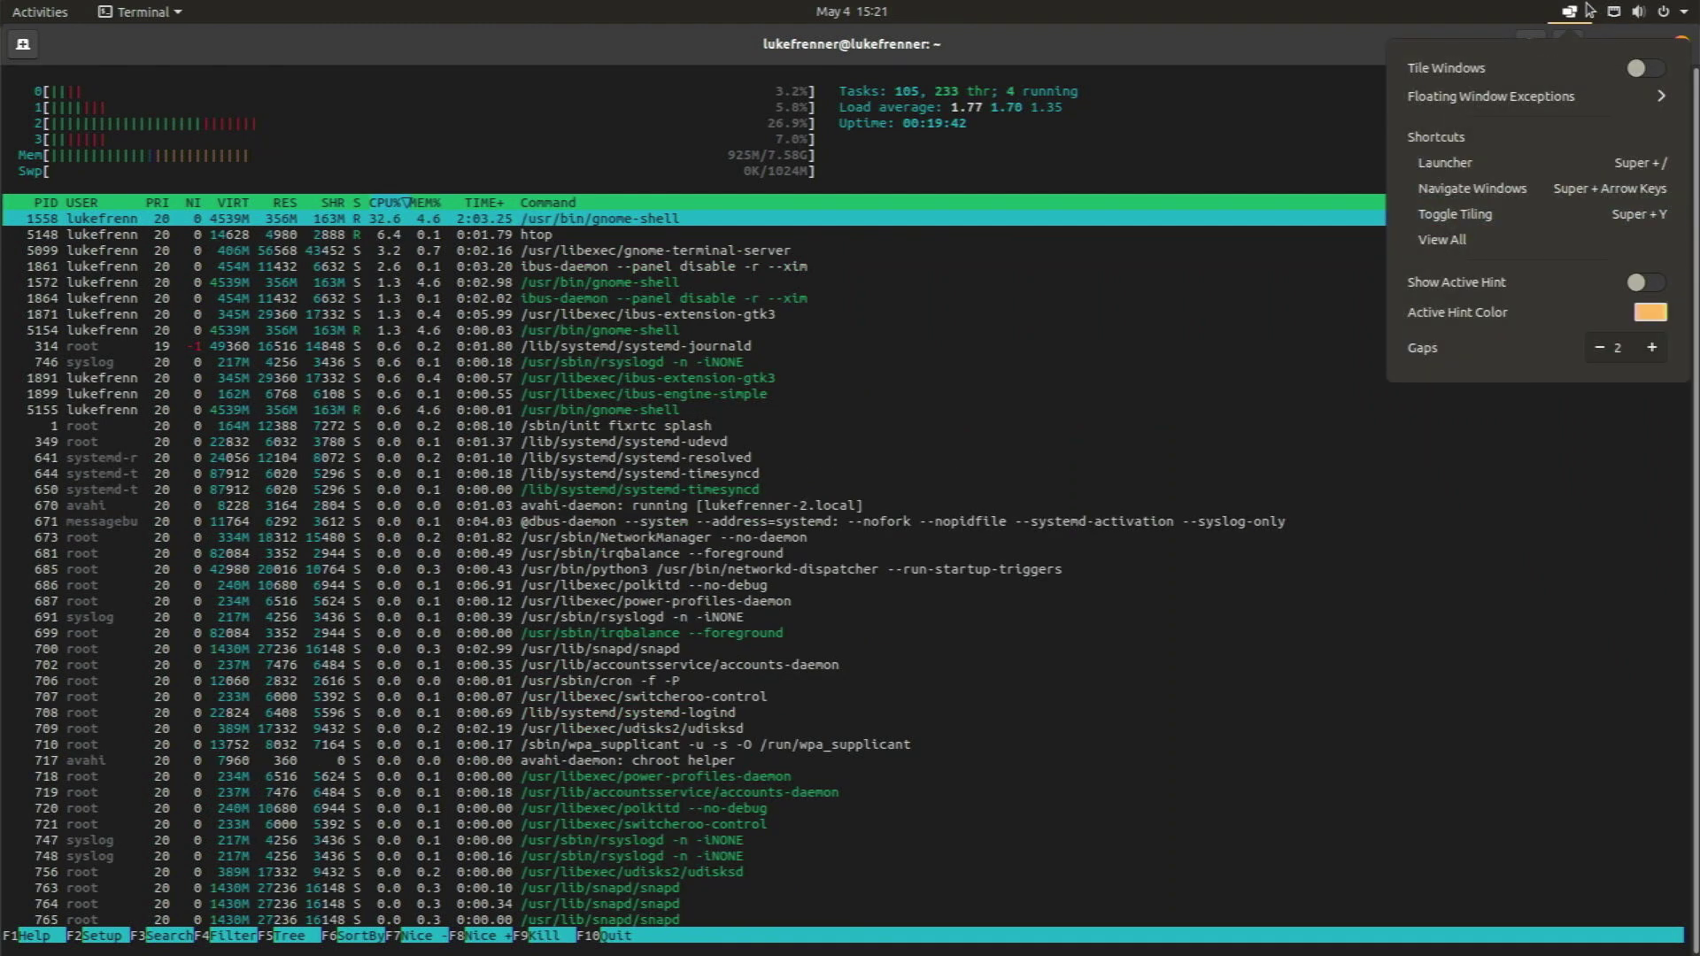
pyautogui.click(1642, 68)
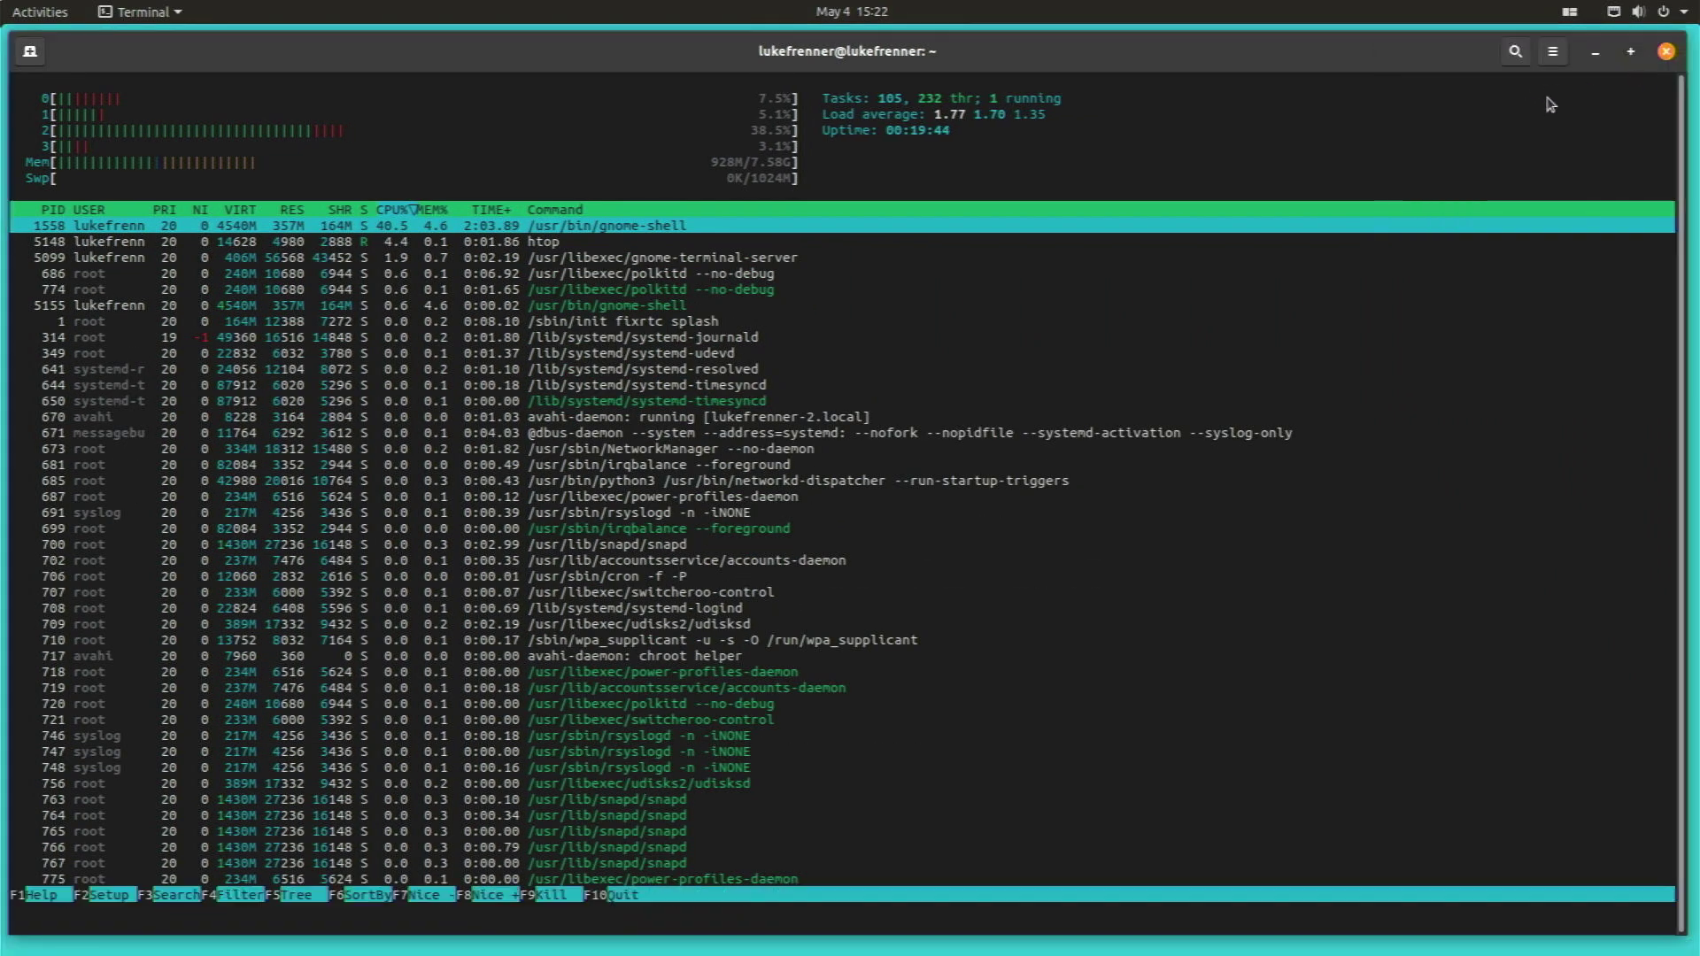
pyautogui.click(1673, 51)
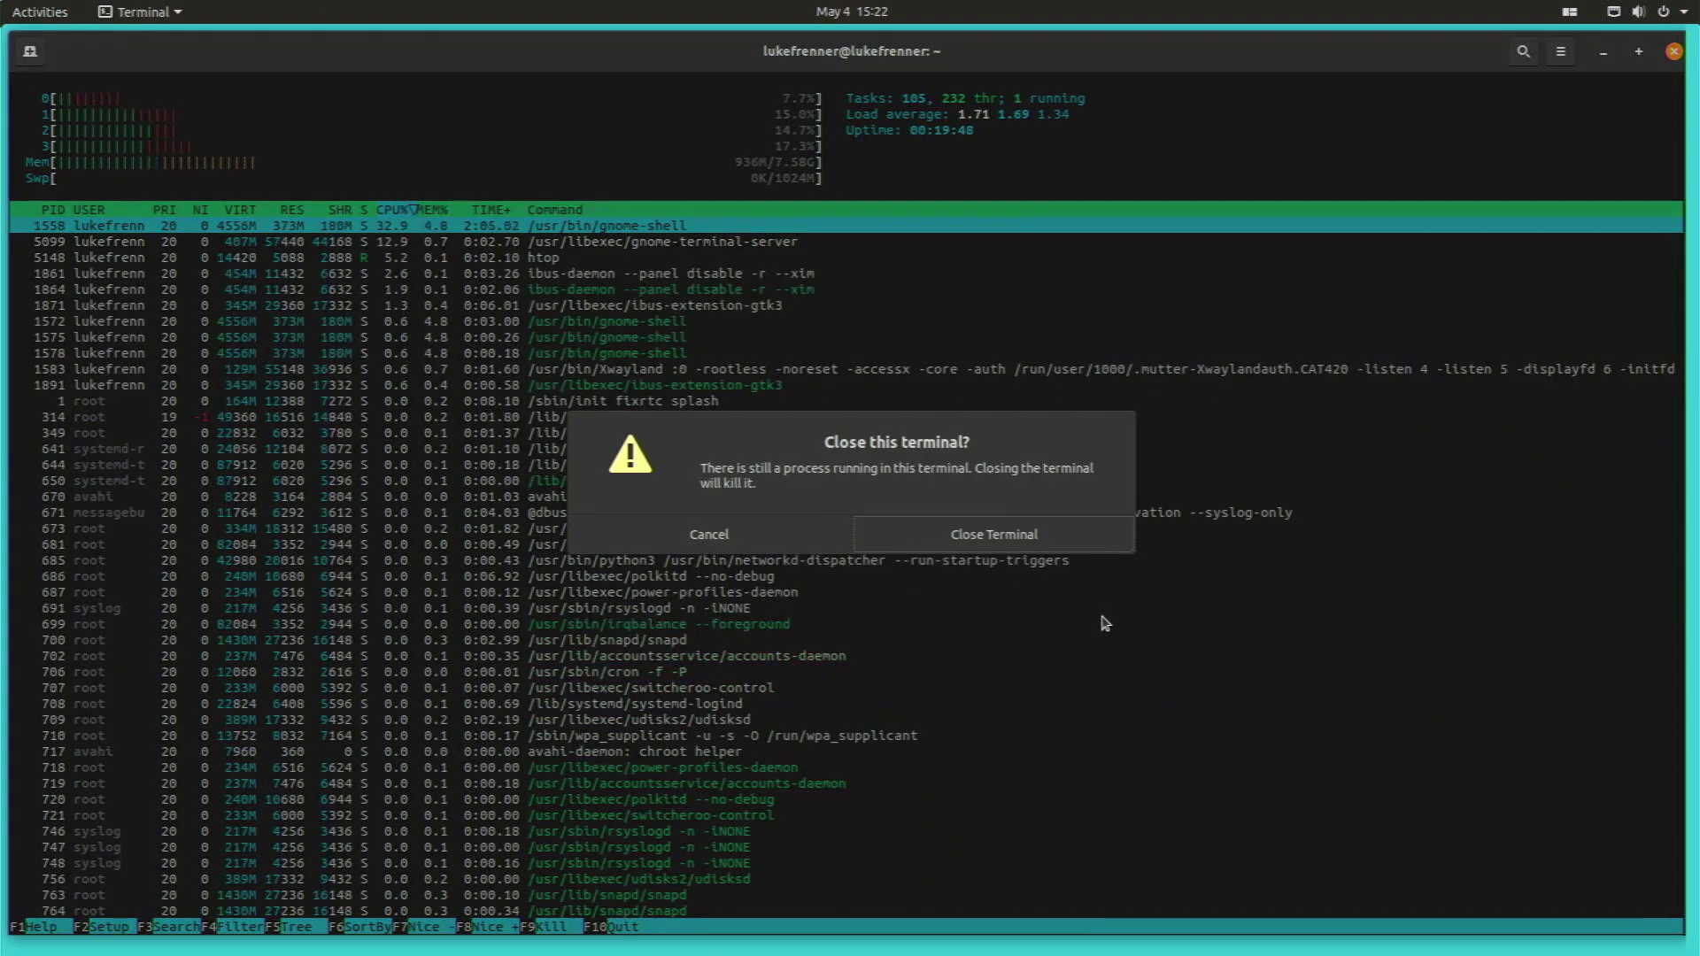
pyautogui.click(1067, 537)
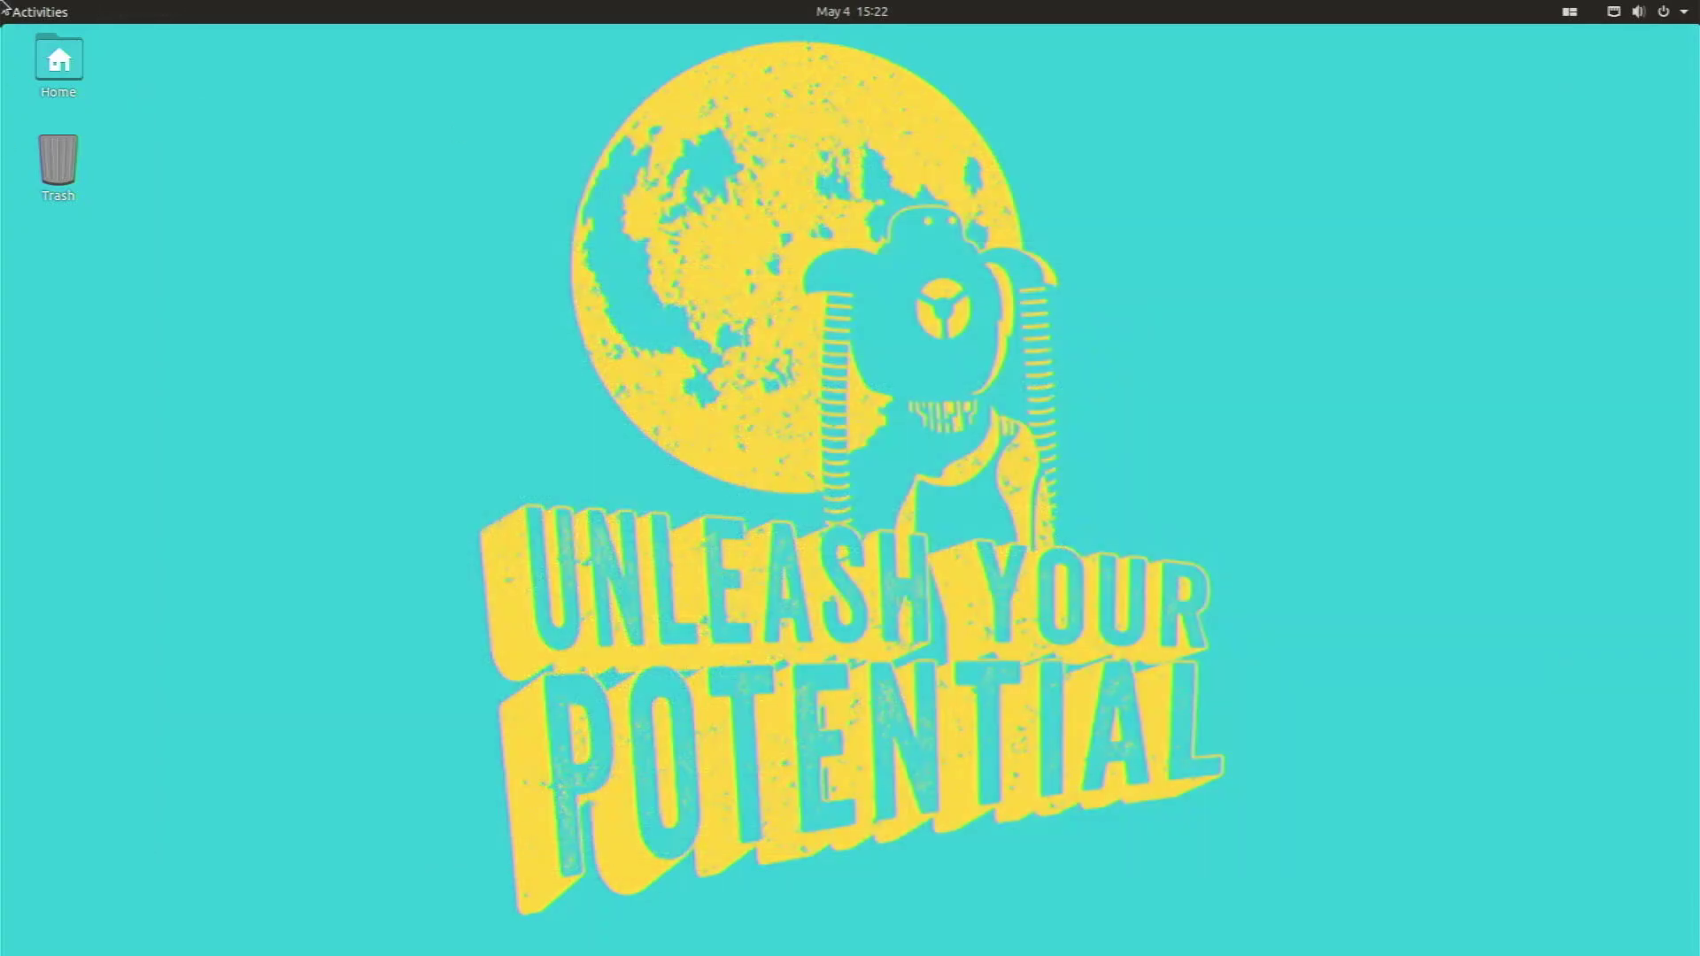
pyautogui.click(5, 16)
pyautogui.click(44, 306)
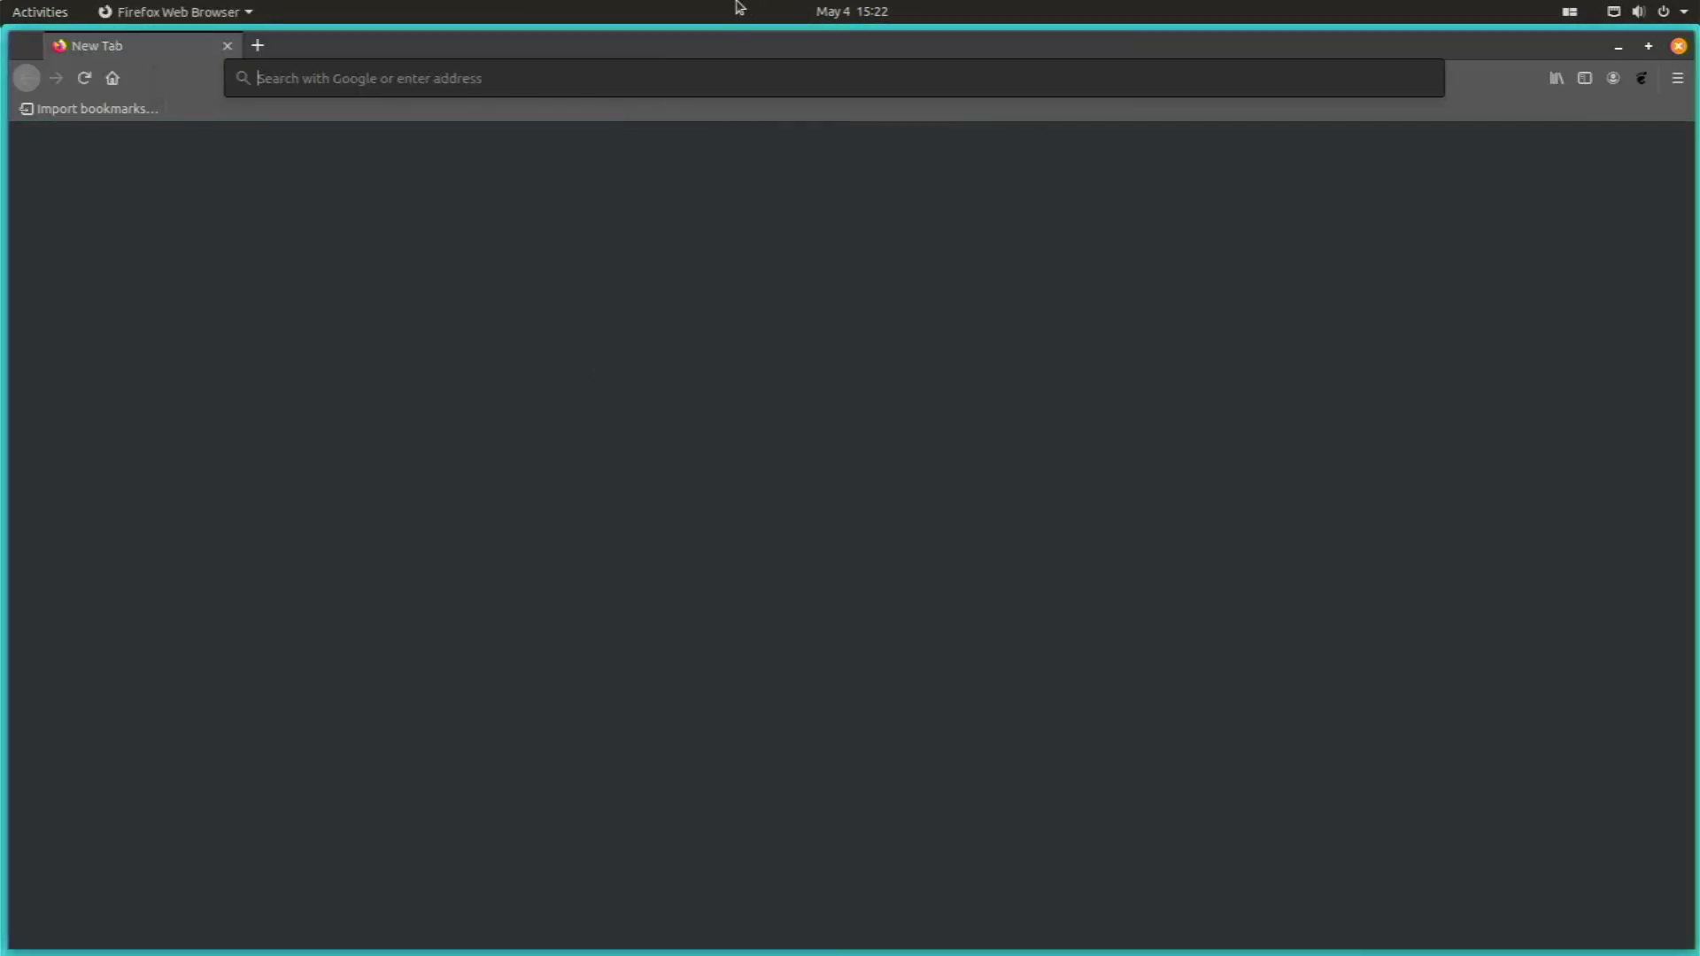
pyautogui.write('pi4')
pyautogui.press('Return')
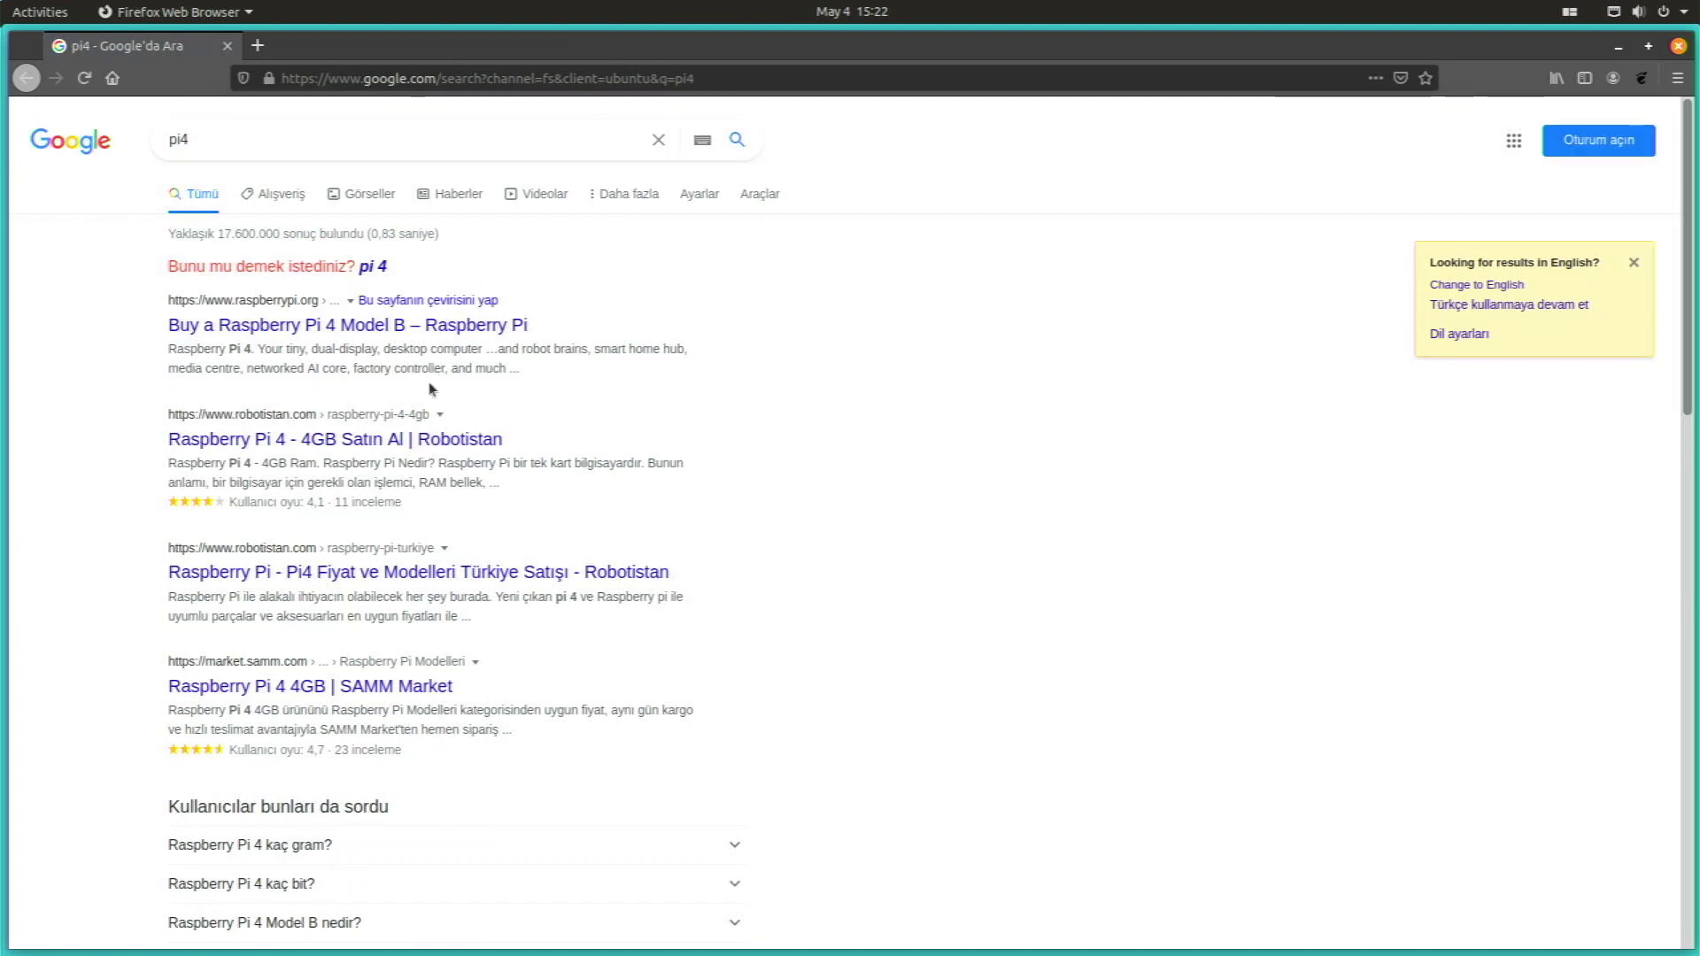
pyautogui.click(432, 440)
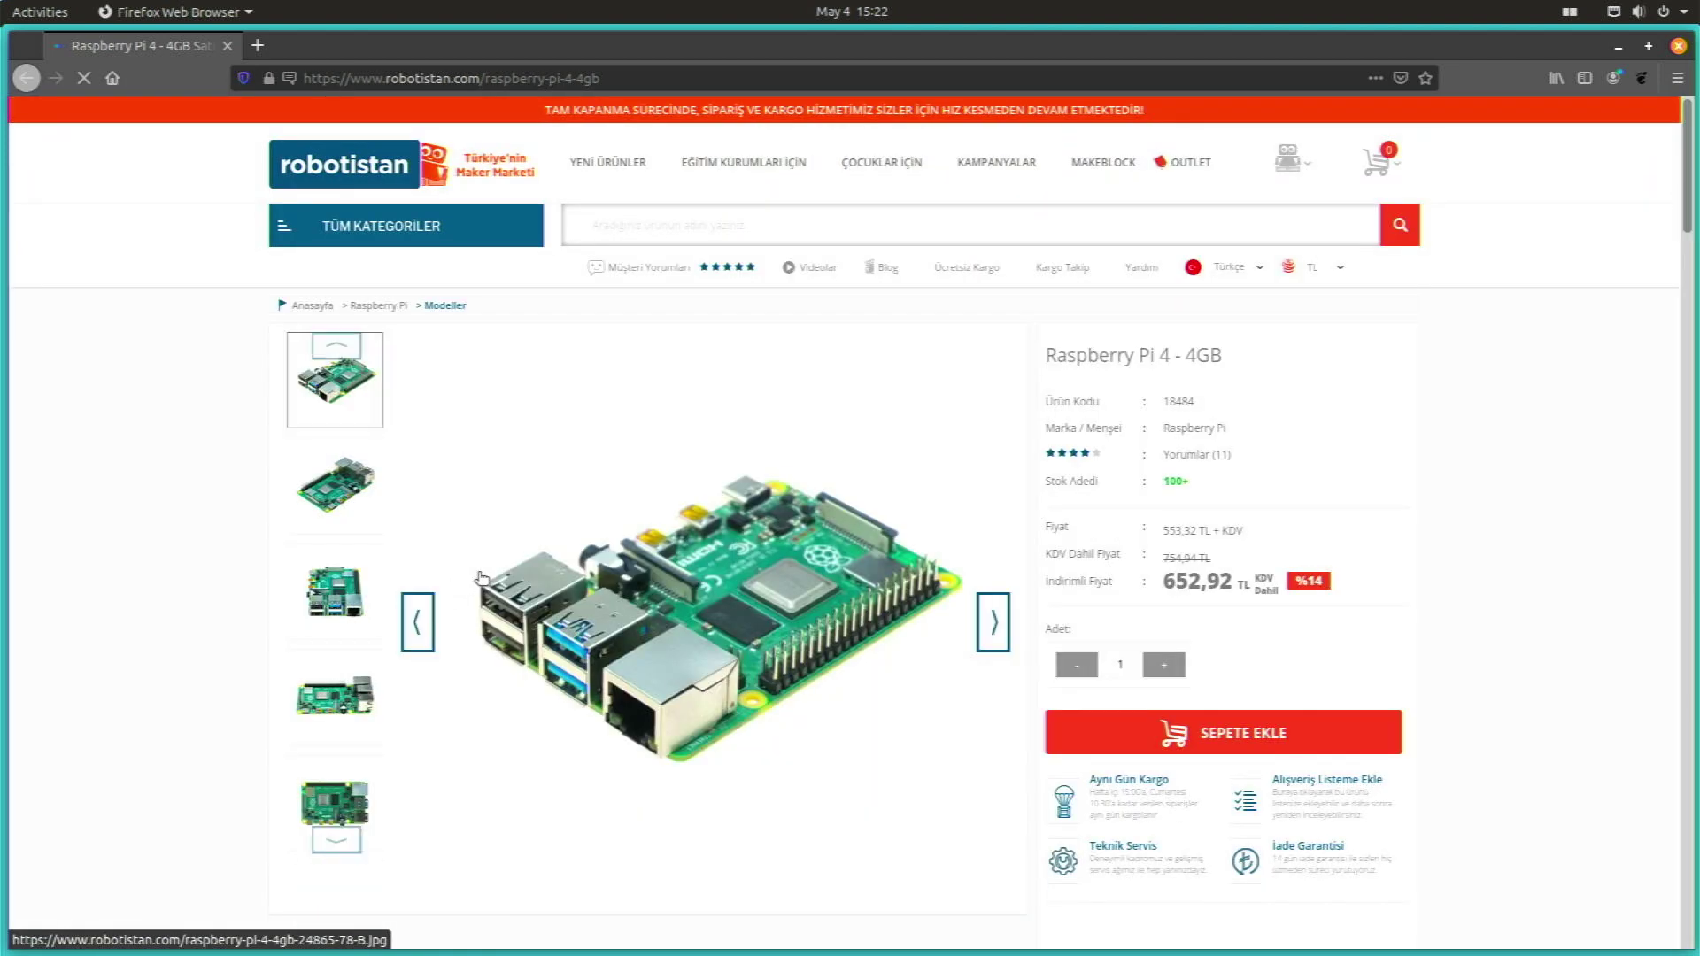
pyautogui.scroll(-7, 469, 566)
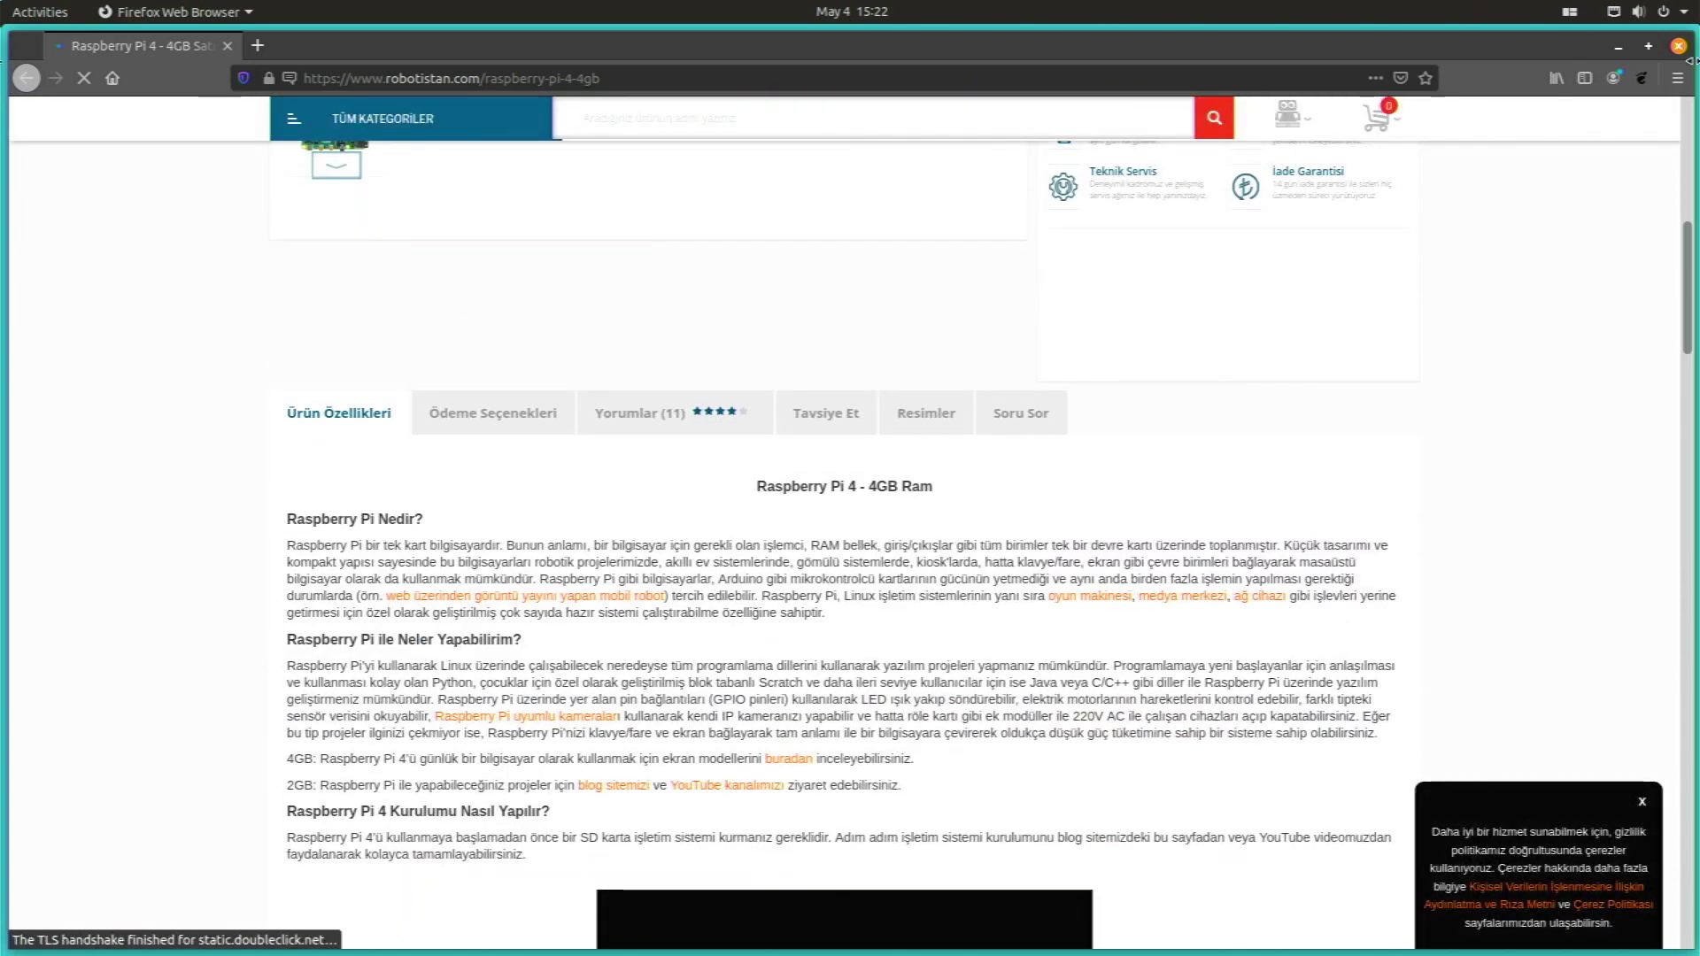
pyautogui.click(1678, 46)
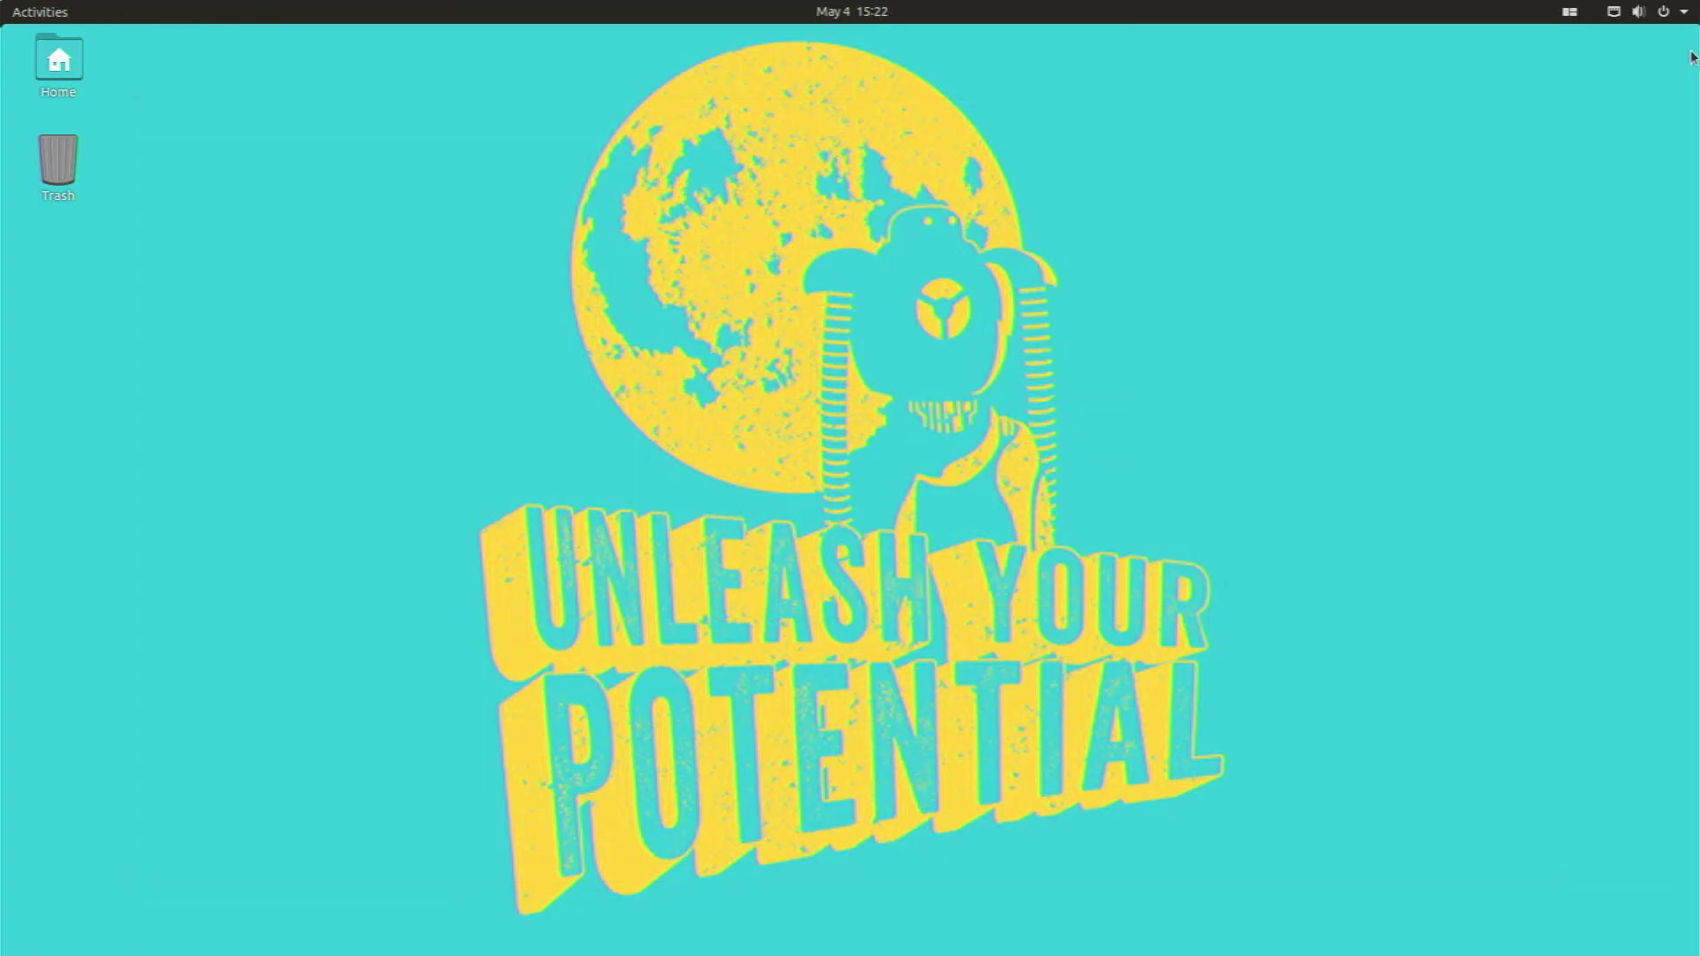
pyautogui.click(40, 11)
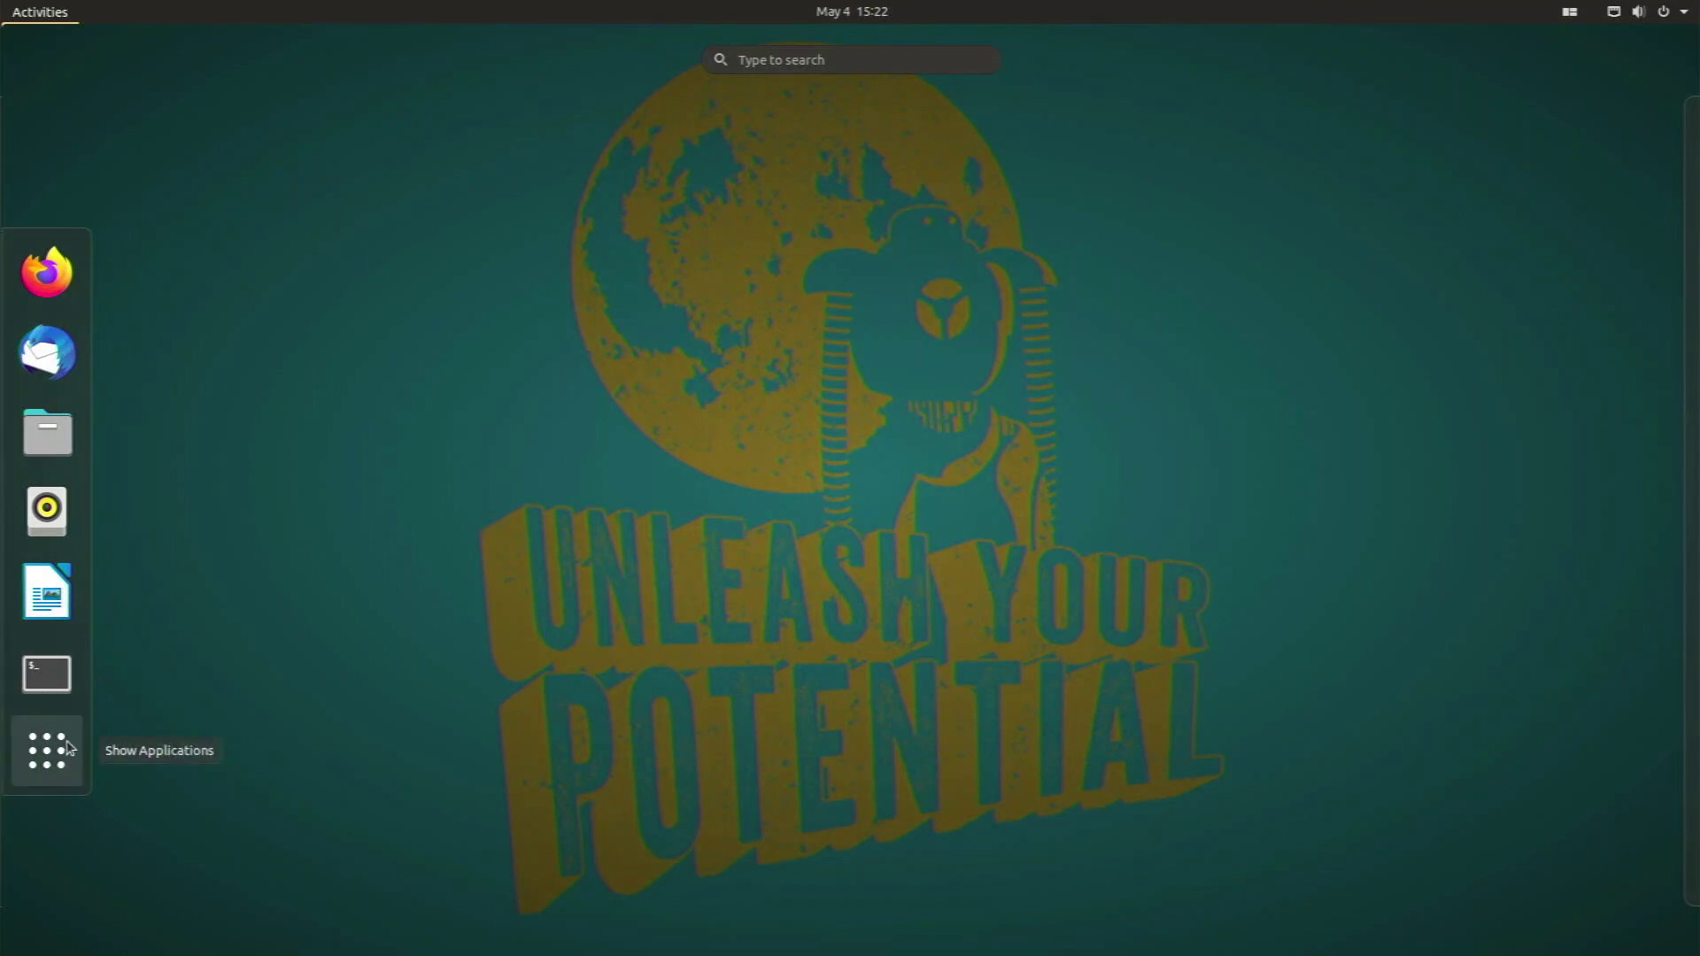
pyautogui.click(69, 748)
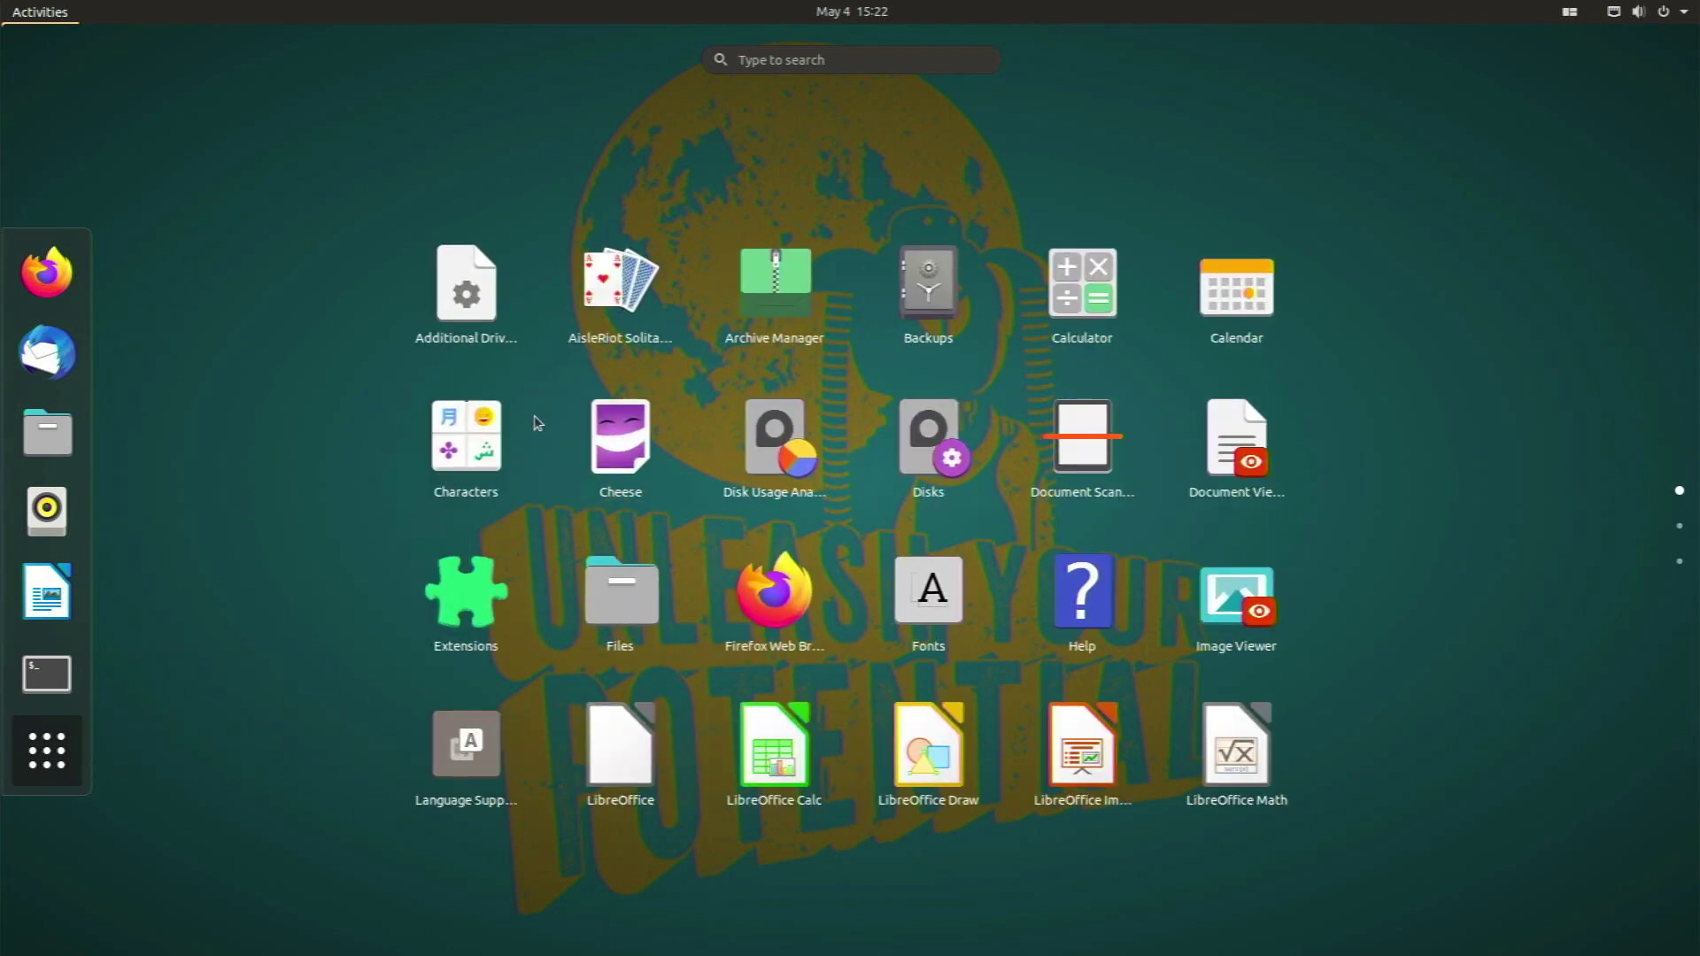
pyautogui.scroll(-1, 473, 398)
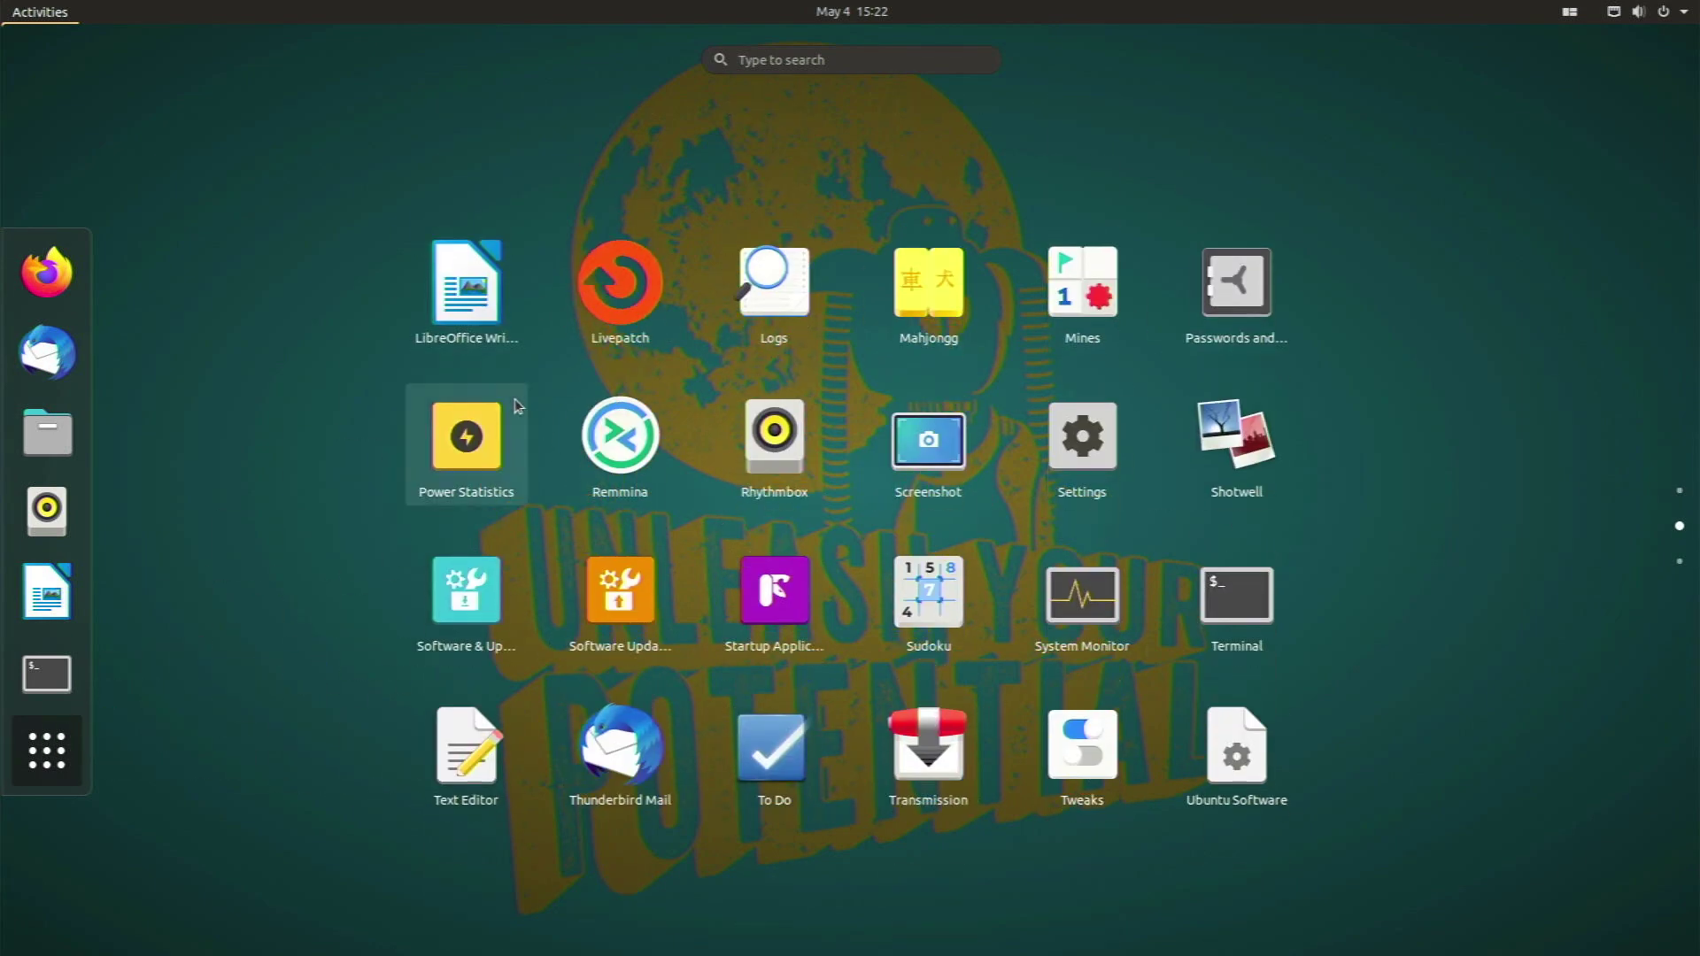
pyautogui.scroll(1, 473, 389)
pyautogui.scroll(-2, 481, 361)
pyautogui.scroll(2, 481, 360)
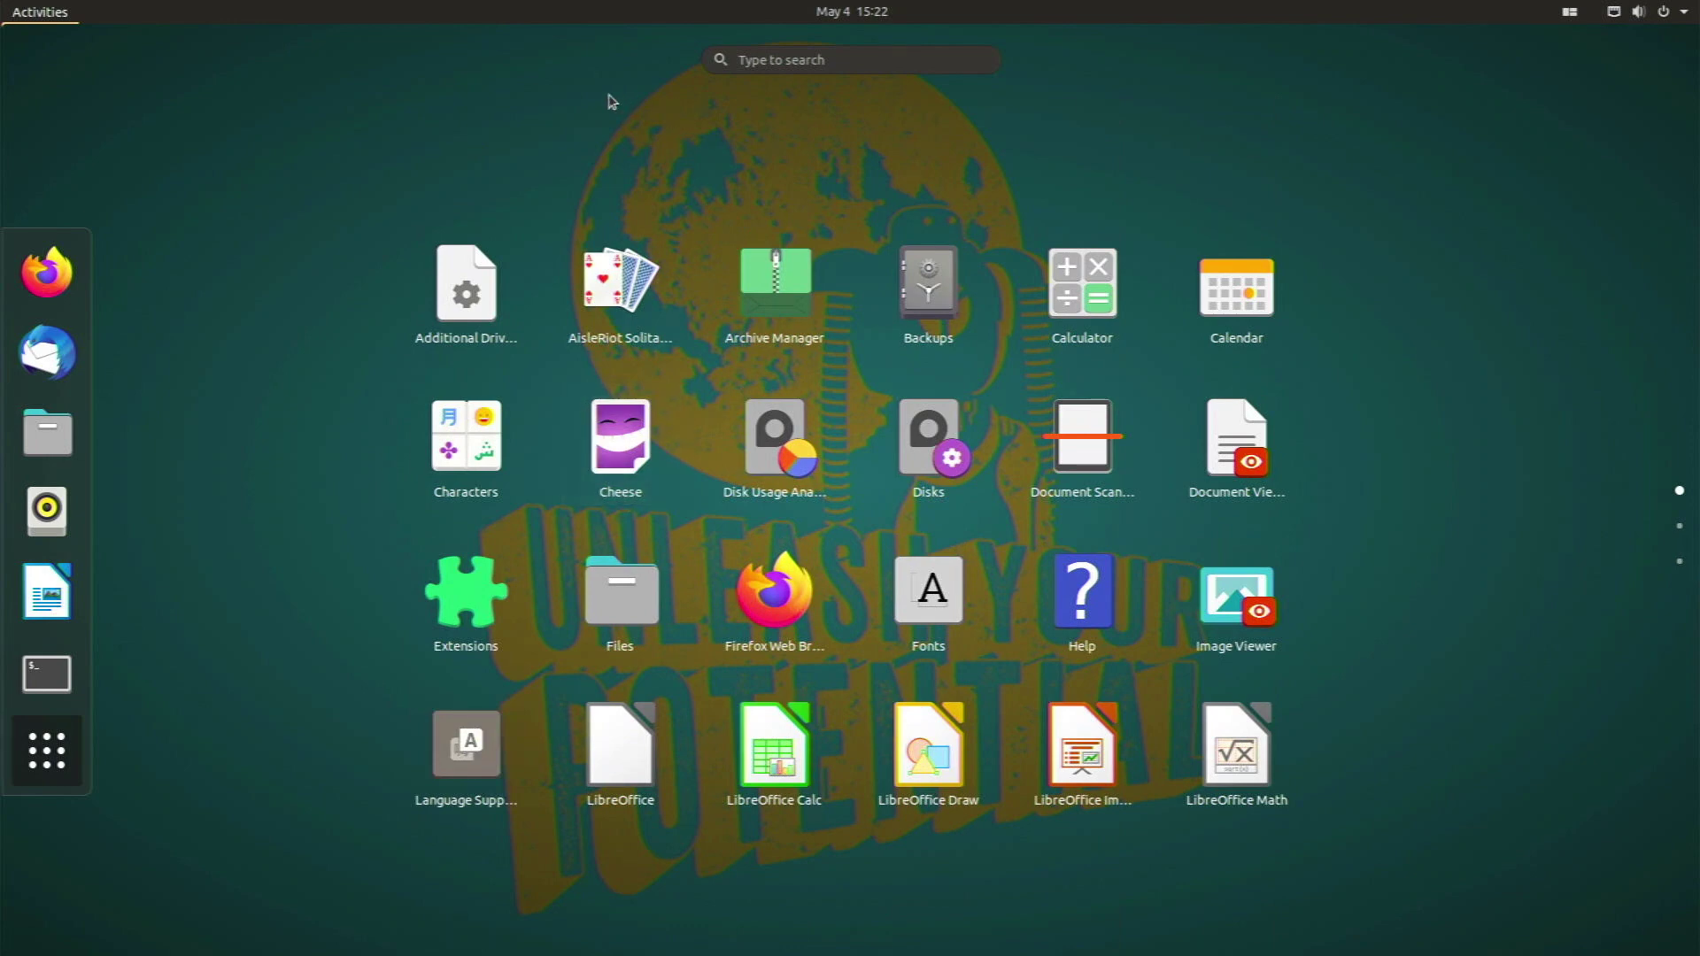
pyautogui.click(46, 432)
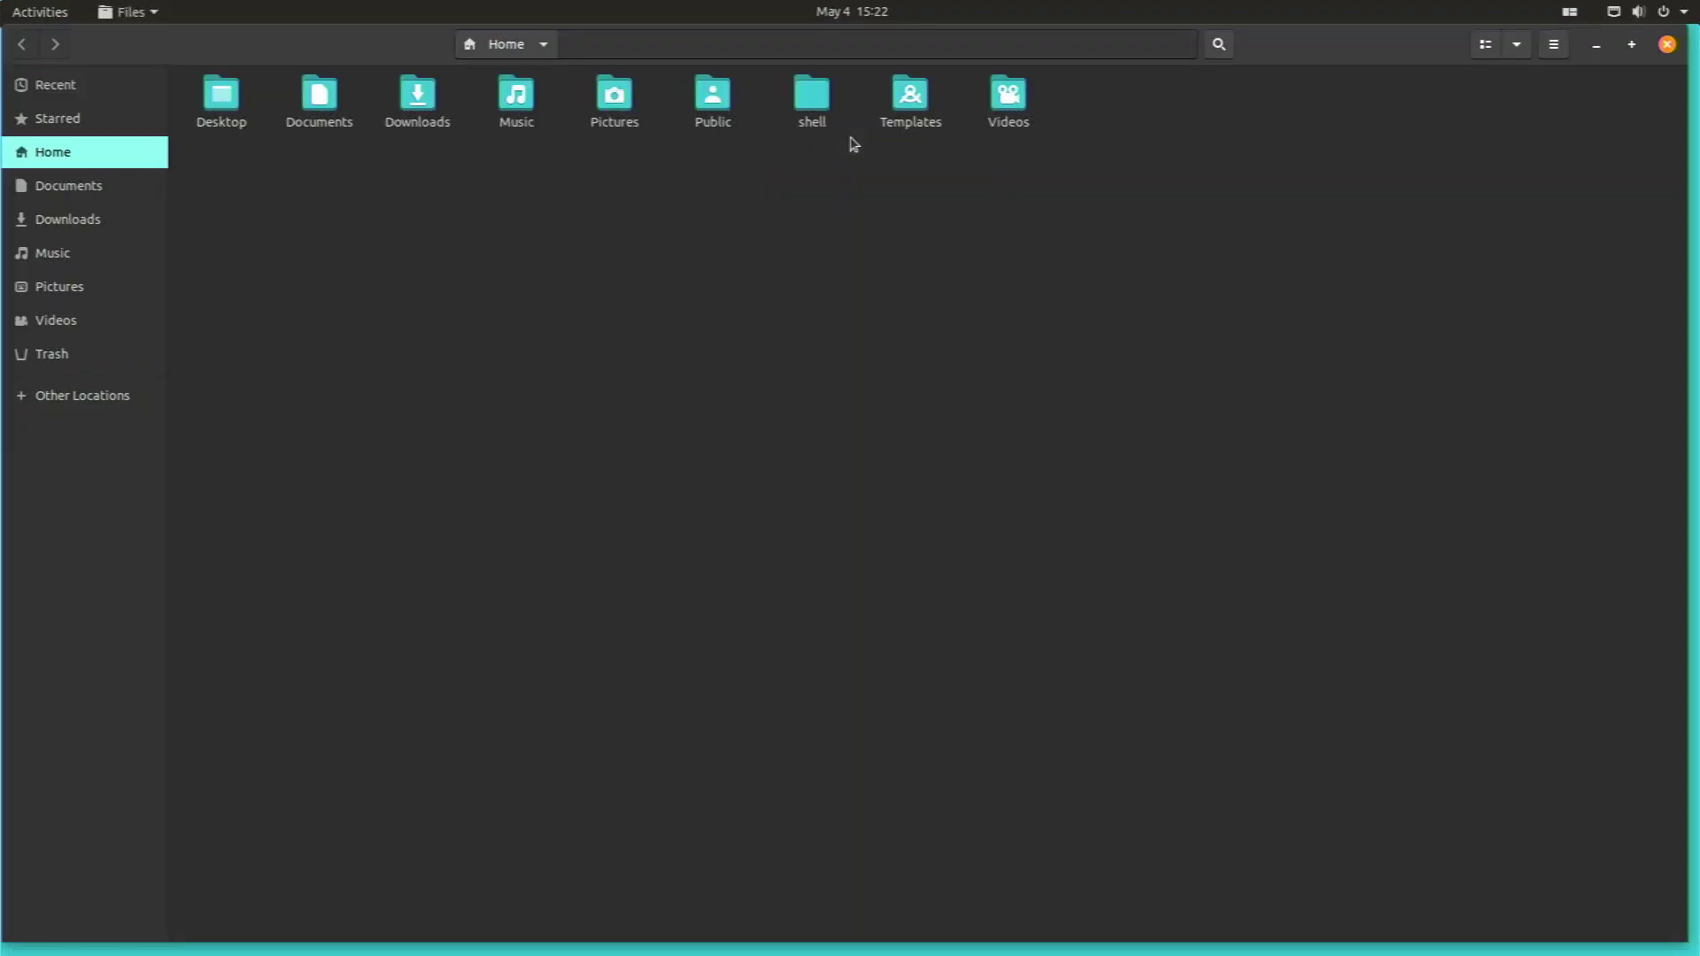
pyautogui.doubleClick(818, 107)
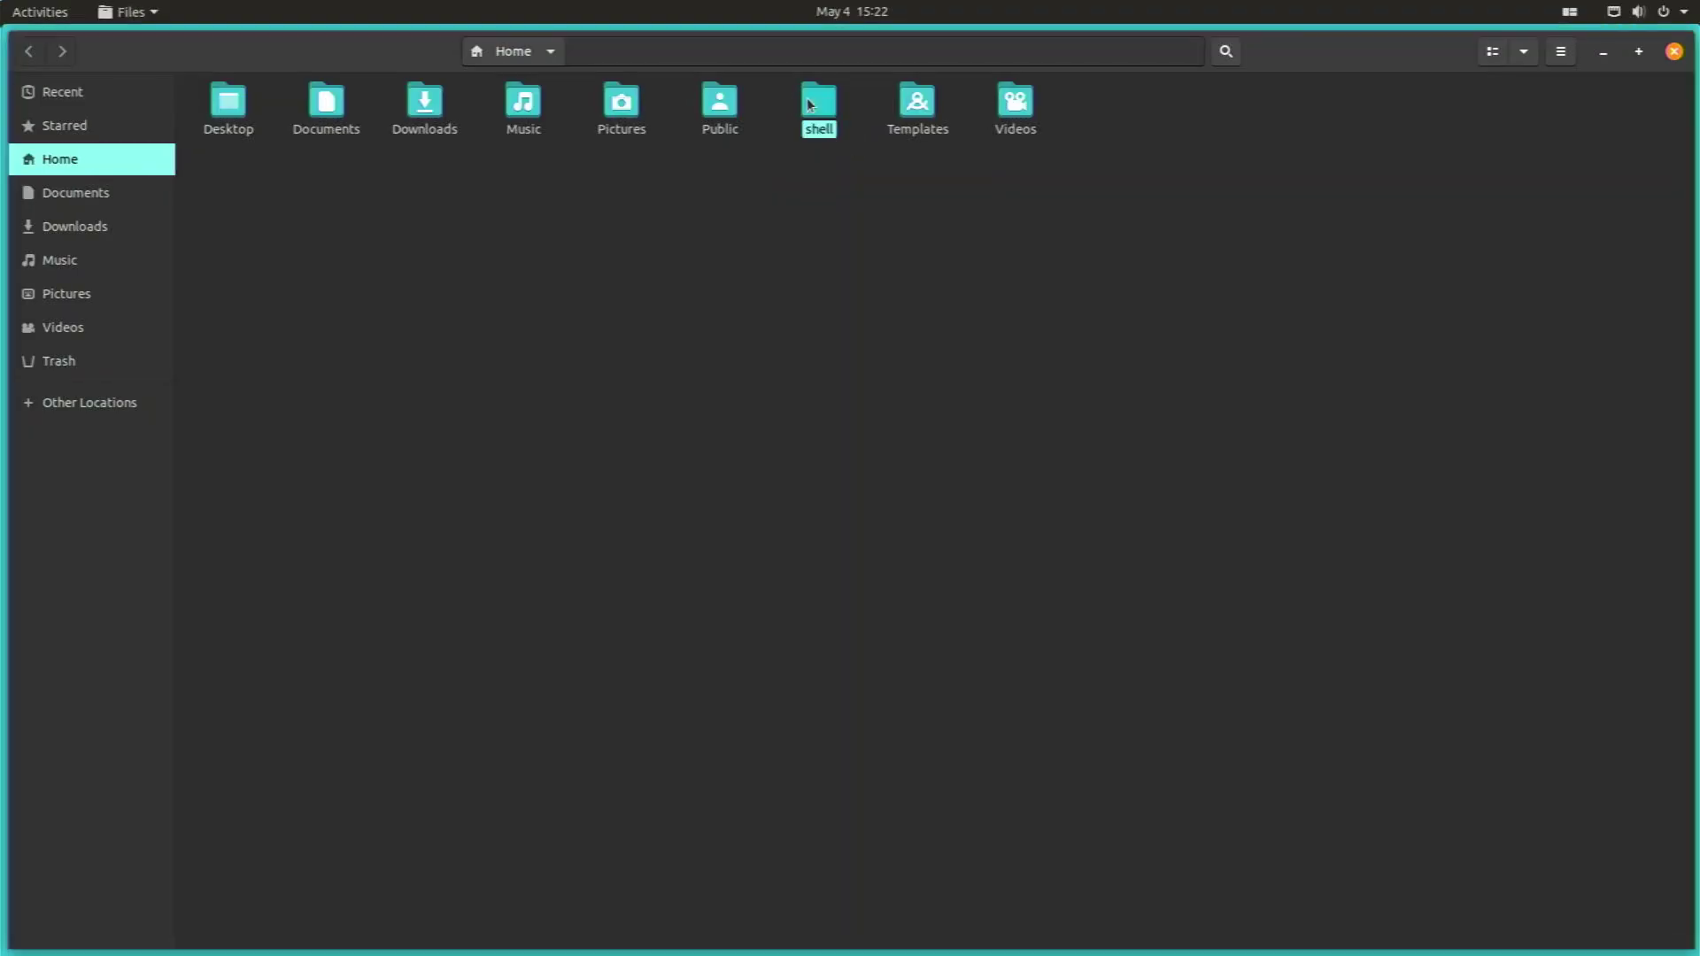
pyautogui.click(28, 51)
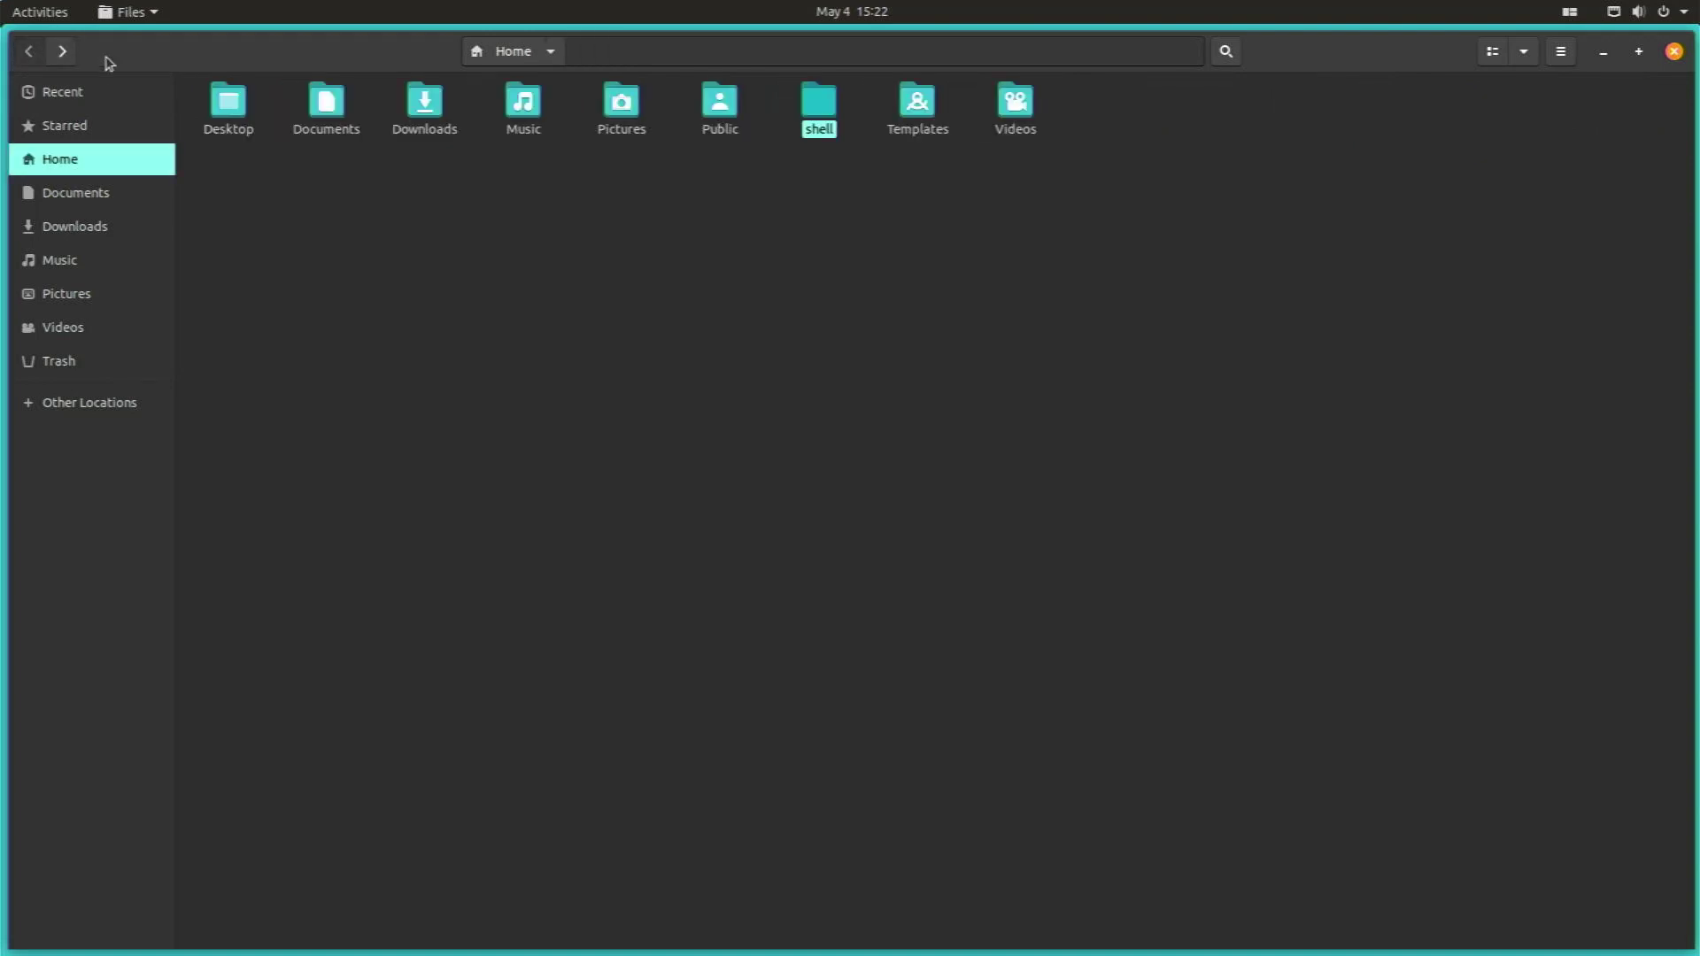
pyautogui.click(1673, 53)
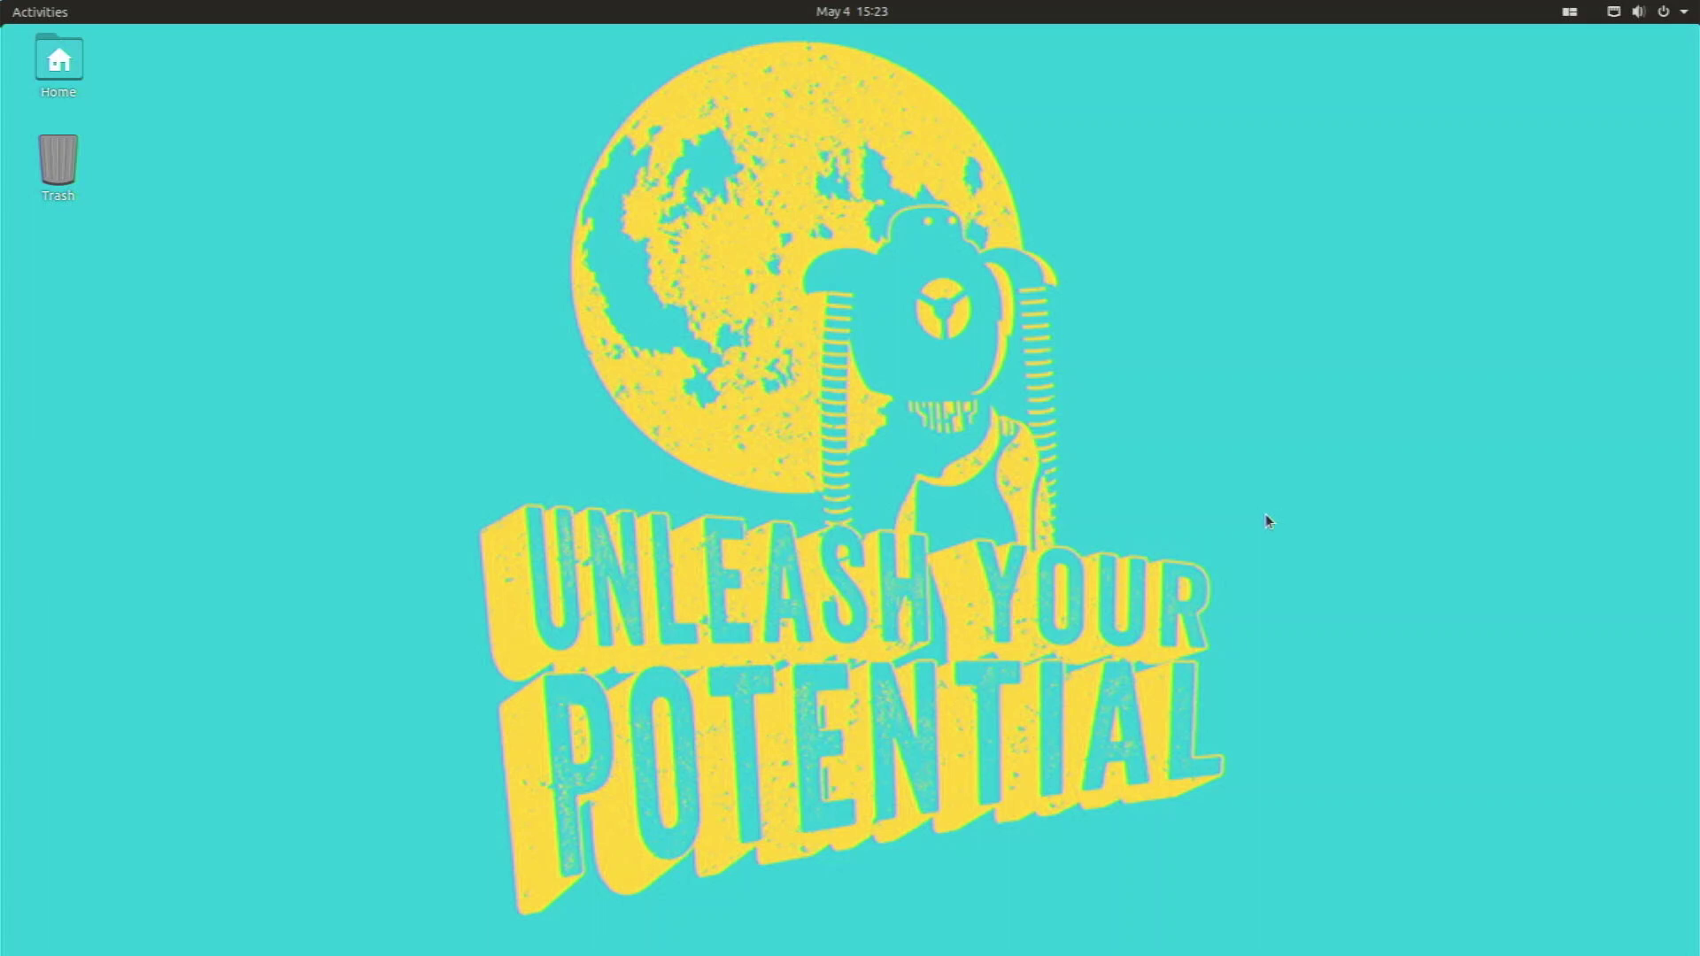
pyautogui.click(1568, 12)
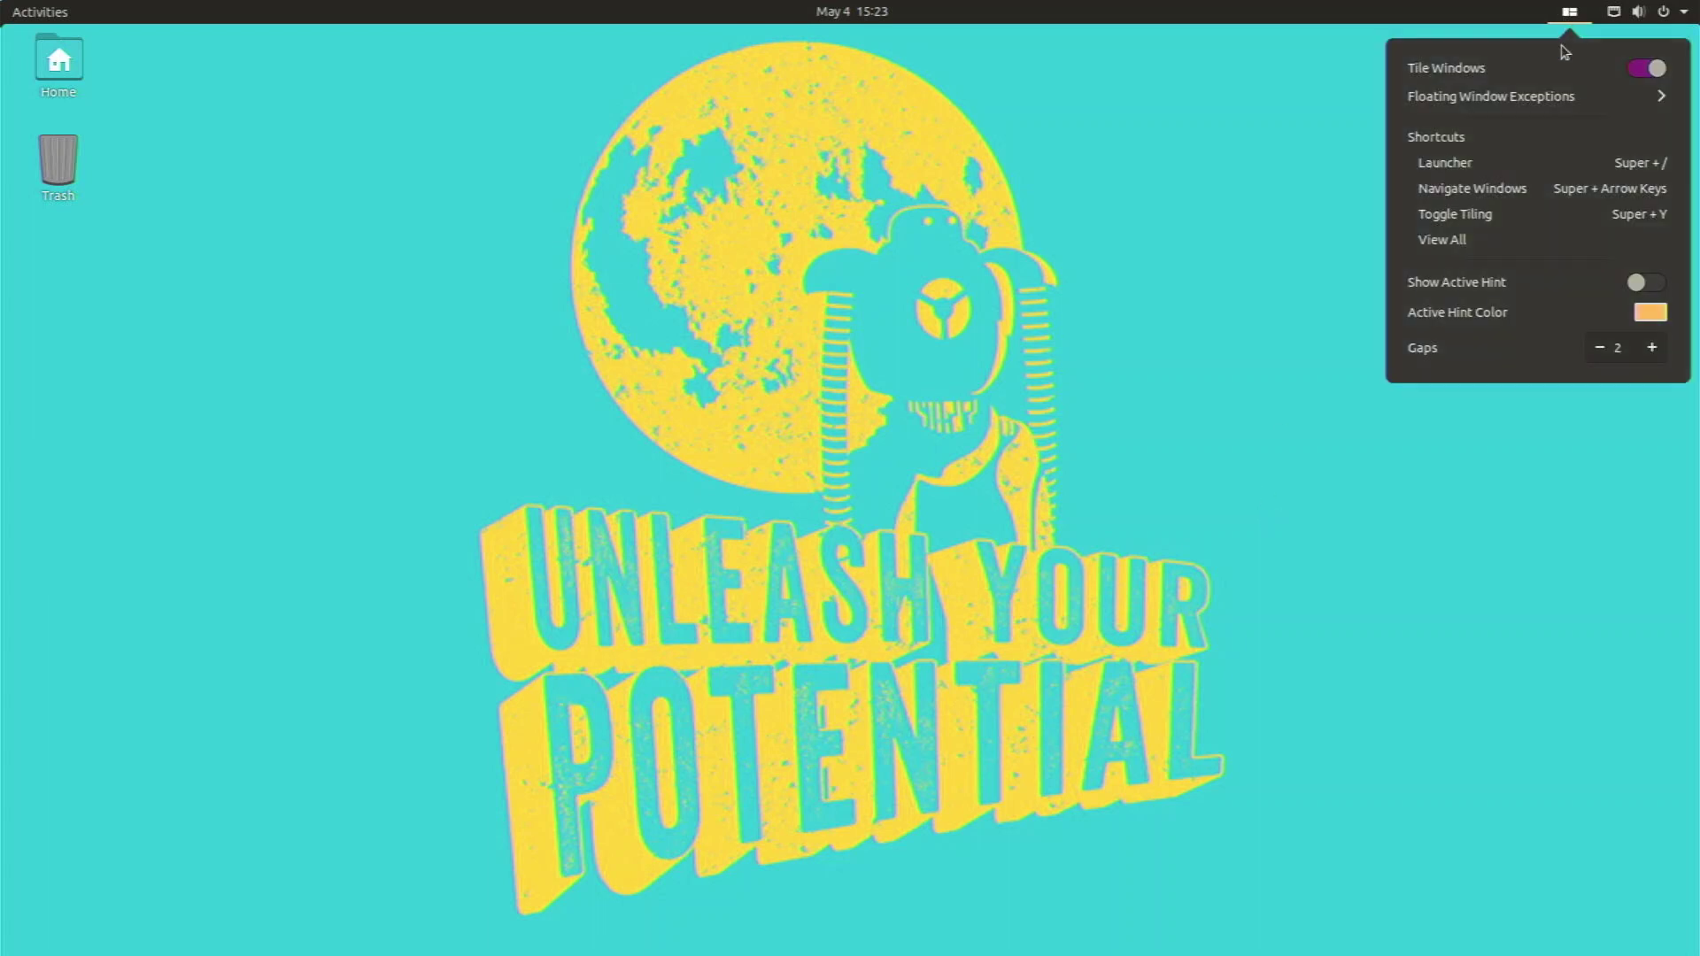
pyautogui.click(1113, 280)
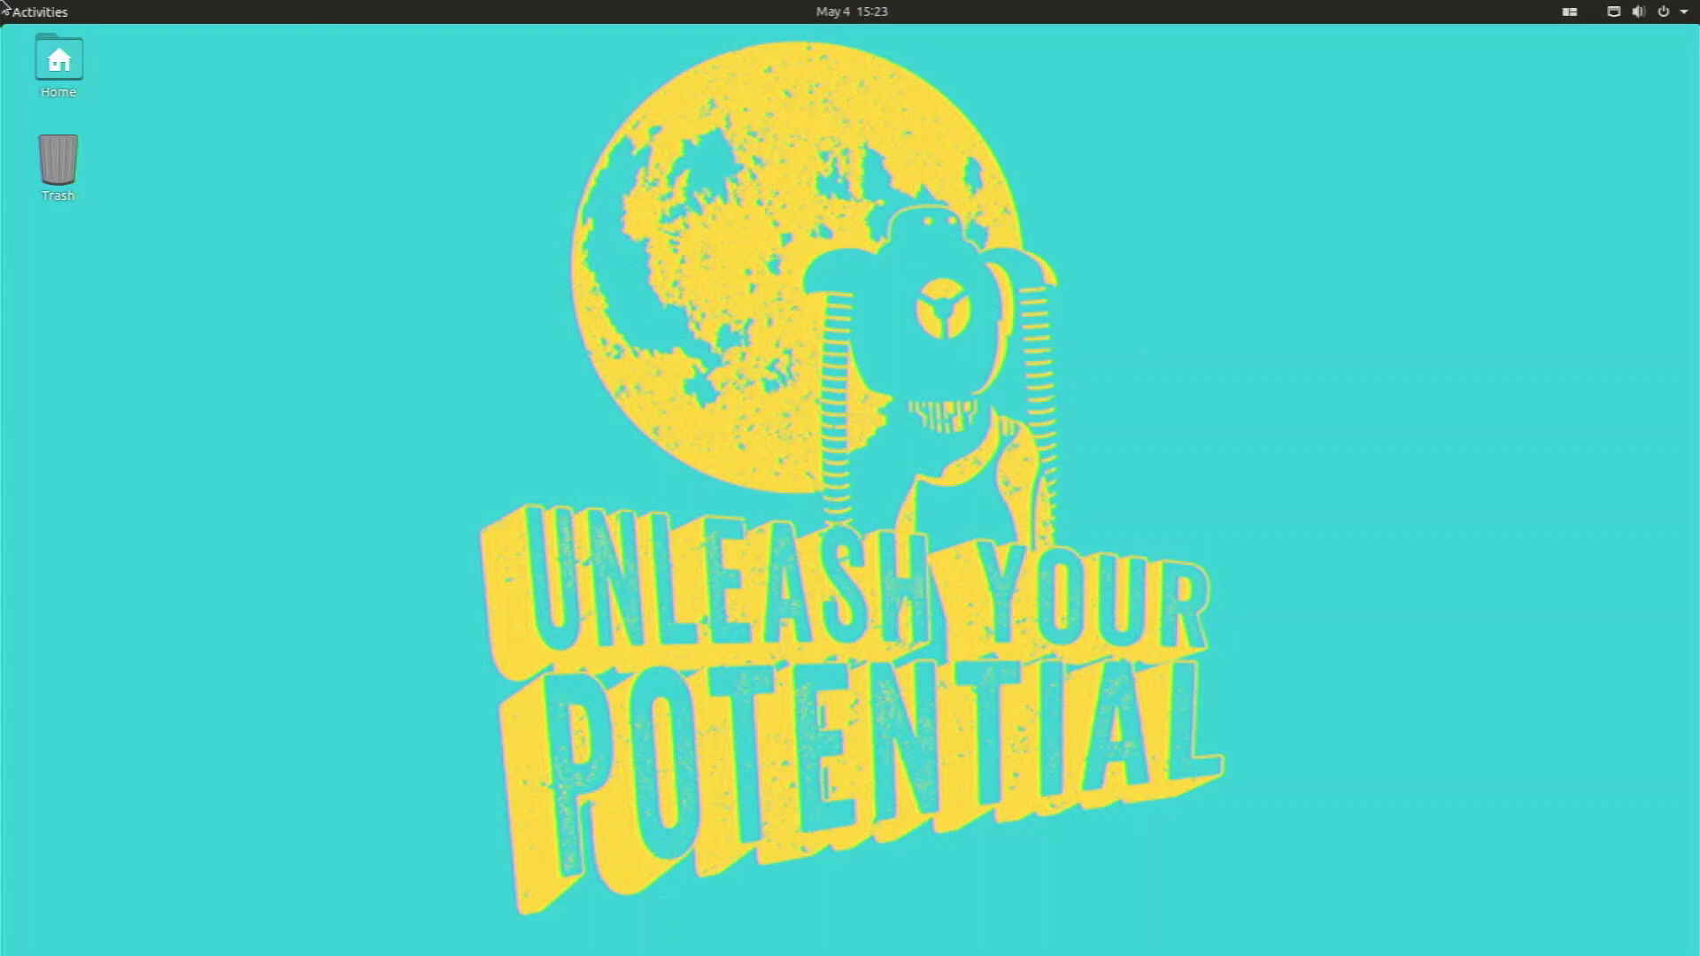
pyautogui.moveTo(2, 3)
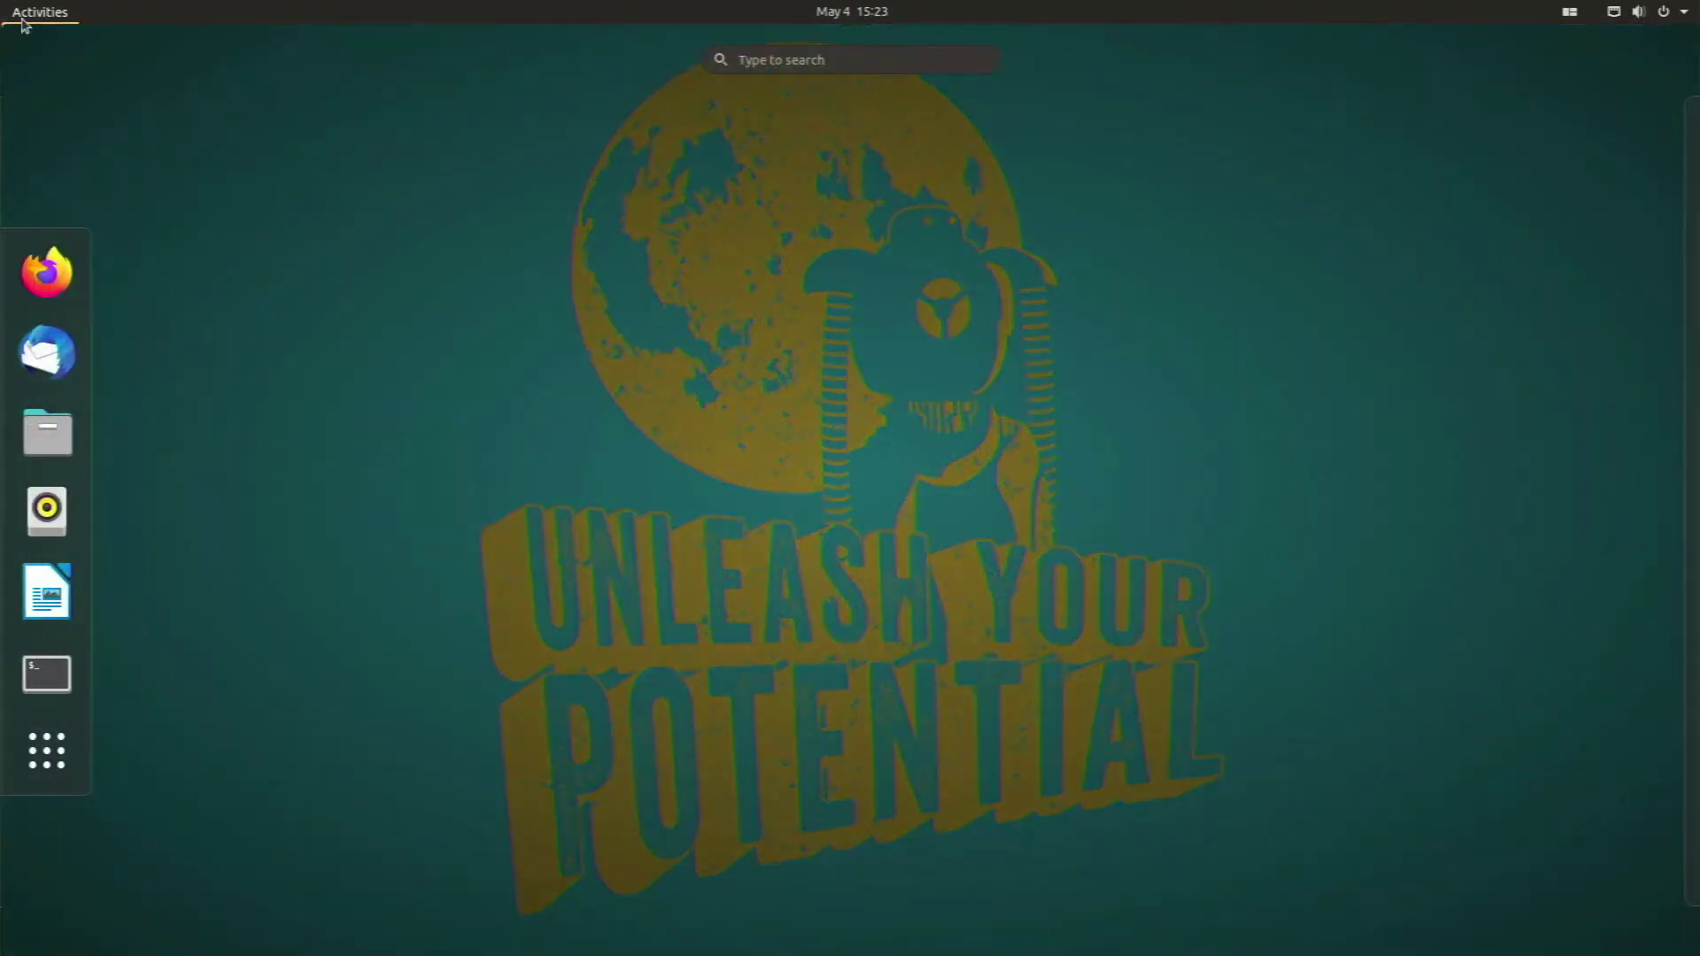
pyautogui.click(46, 437)
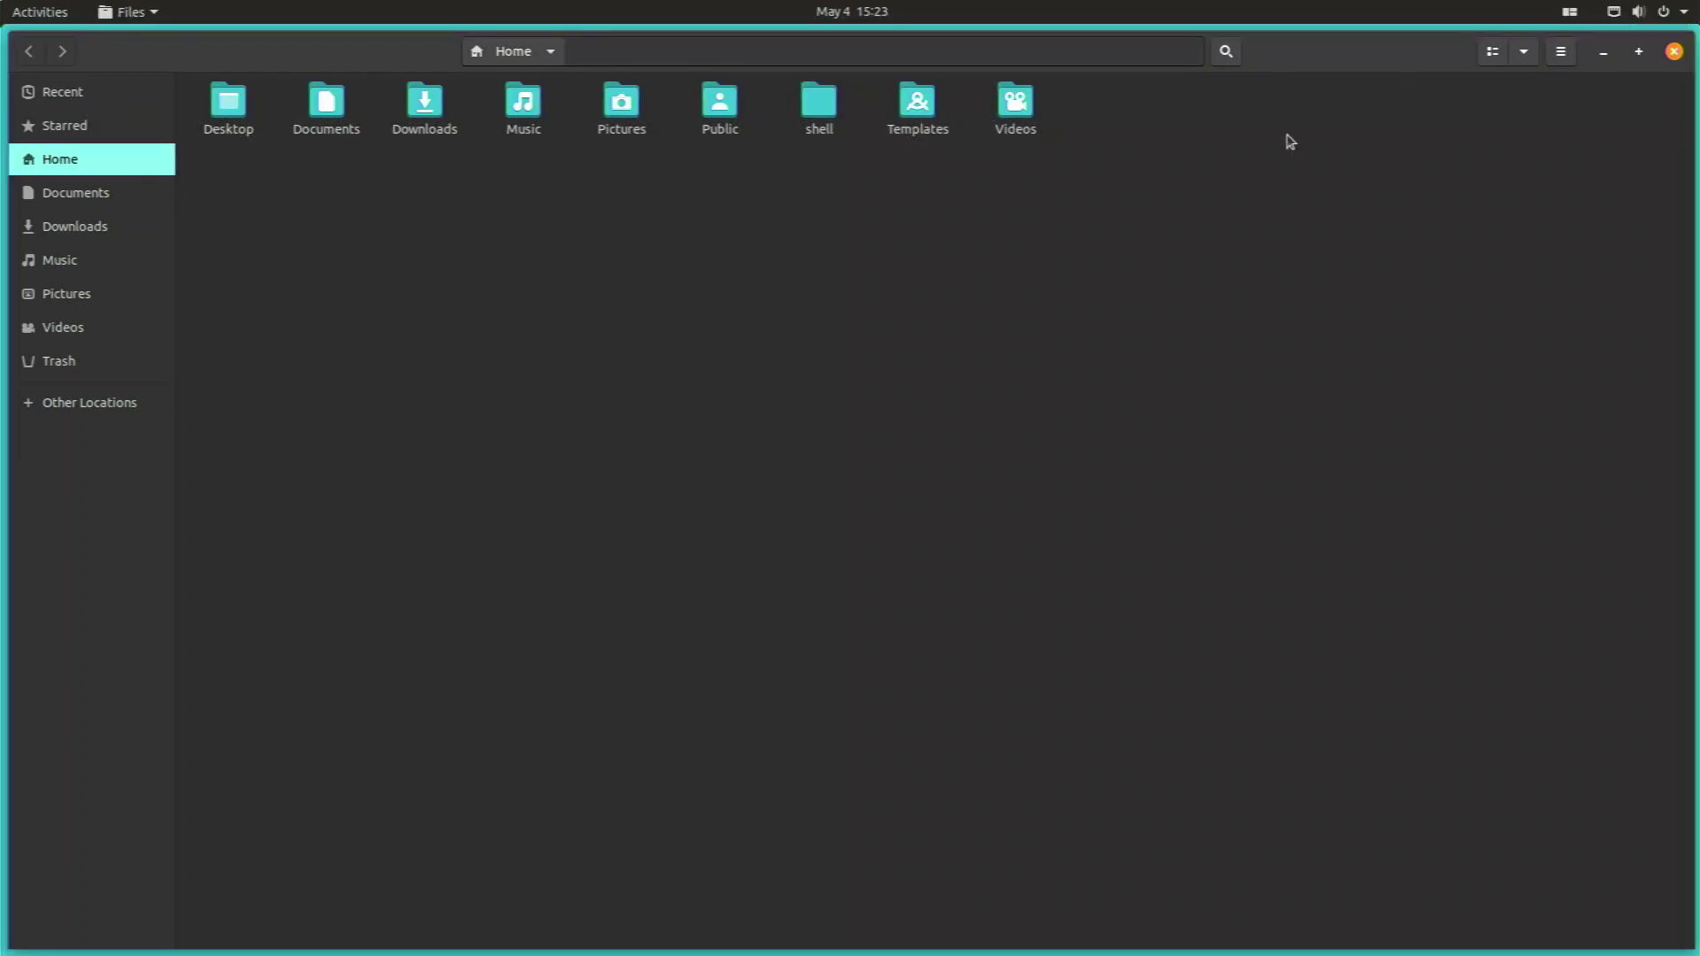
pyautogui.click(1674, 51)
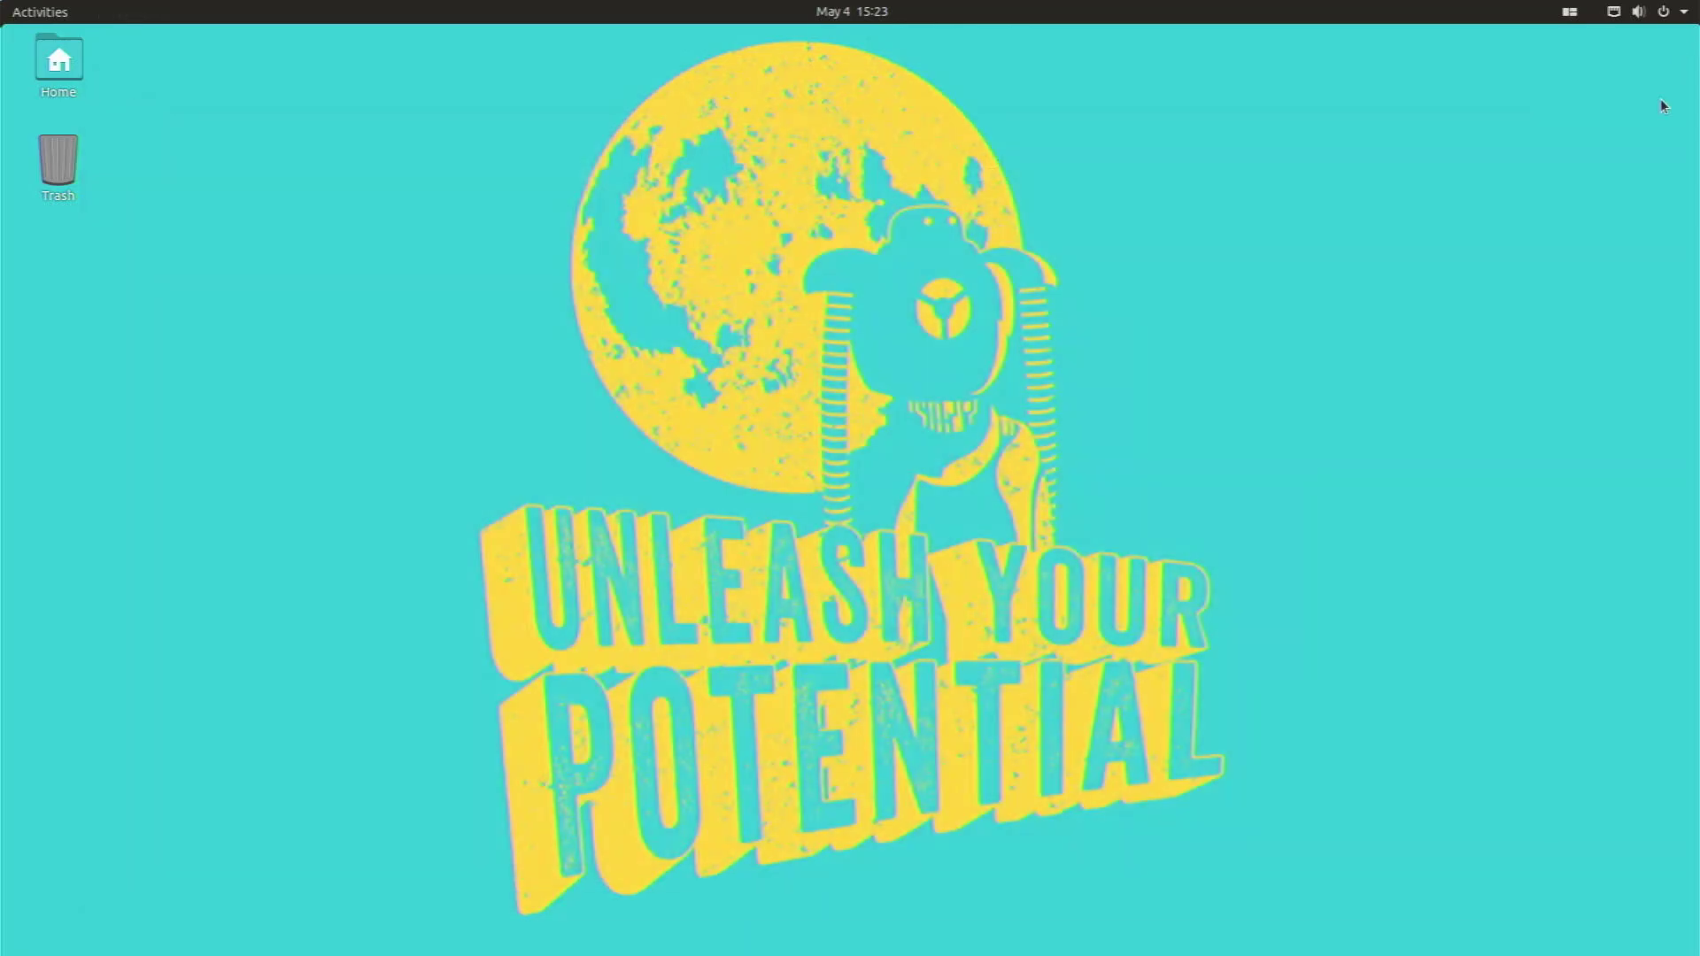